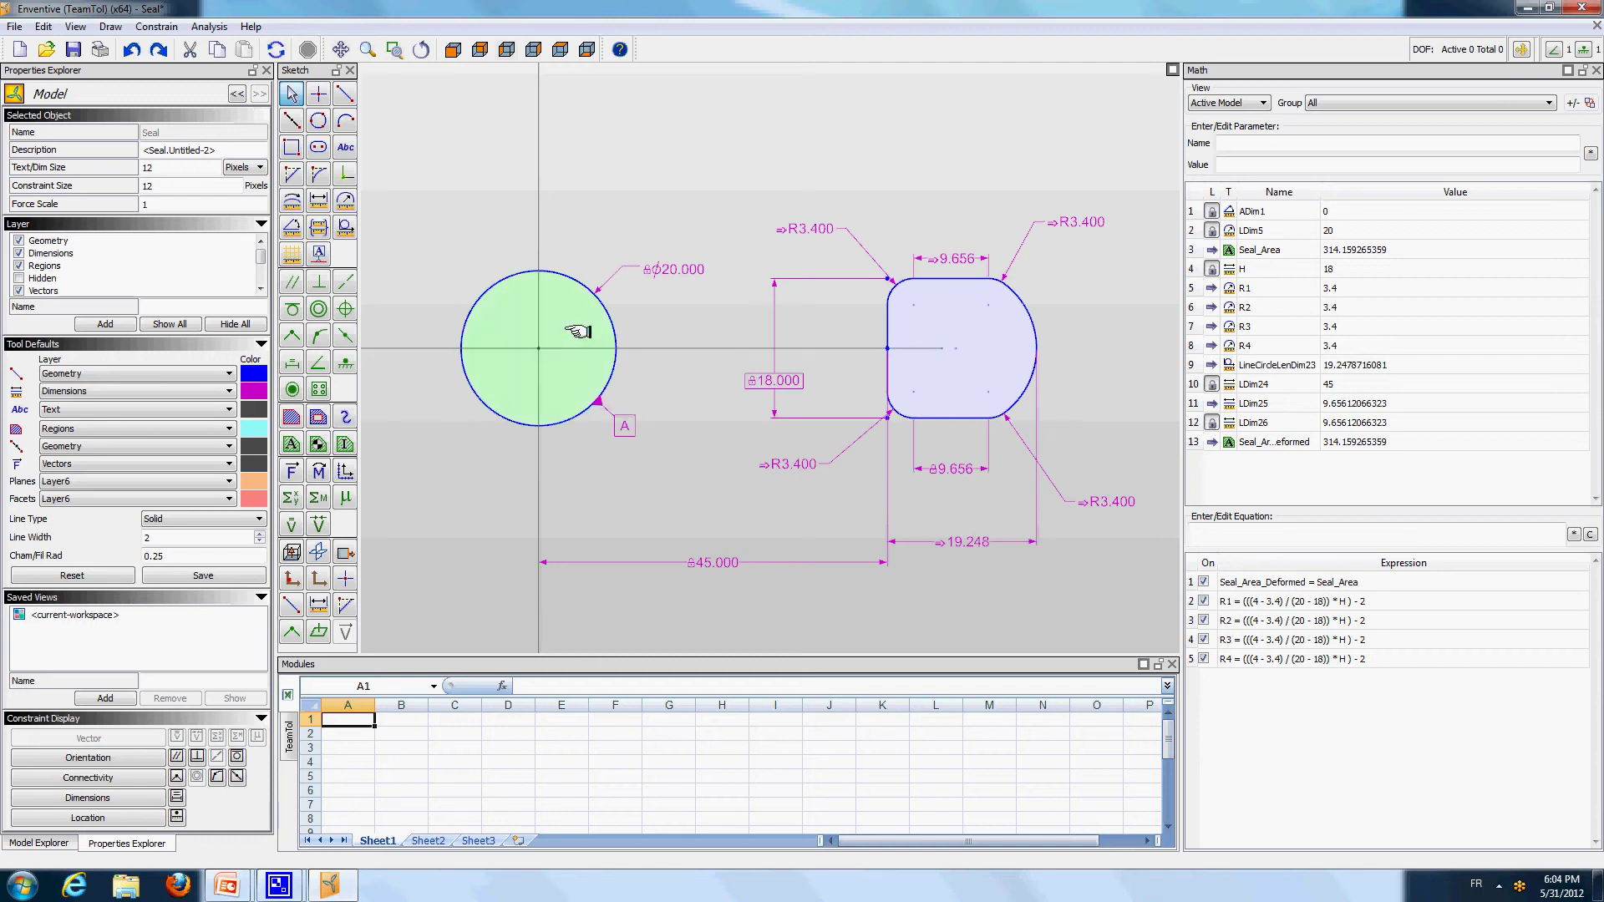
Examine the circular and deformed seal regions, their area parameters, and the equation Seal_Area_Deformed = Seal_Area
{"action": "left_click", "coordinate": [568, 308]}
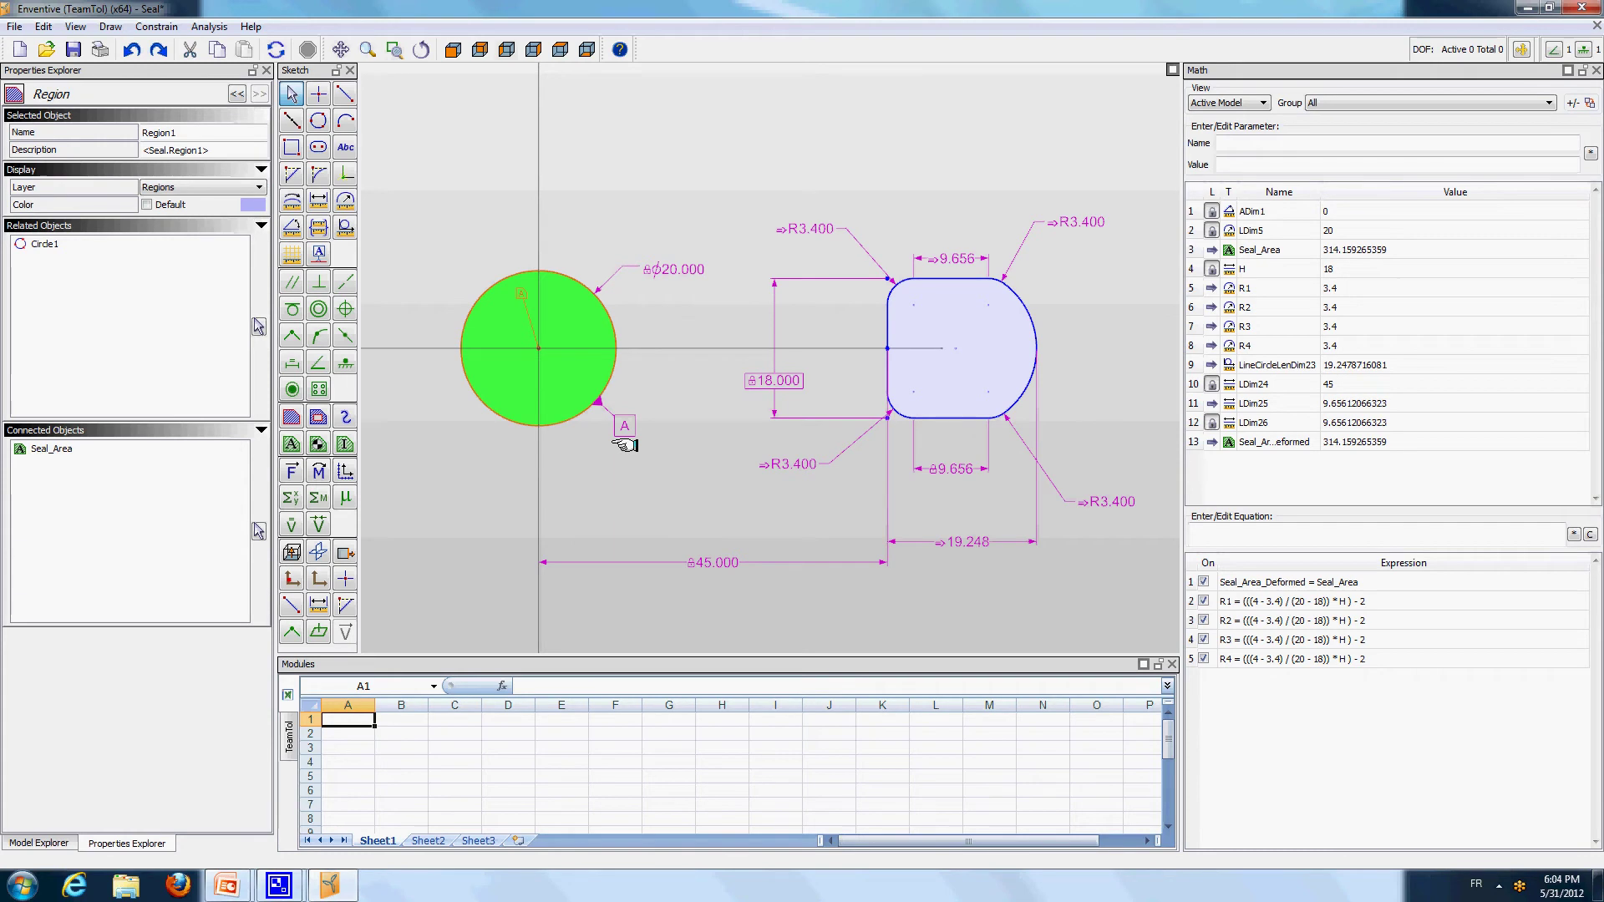
{"action": "left_click", "coordinate": [662, 393]}
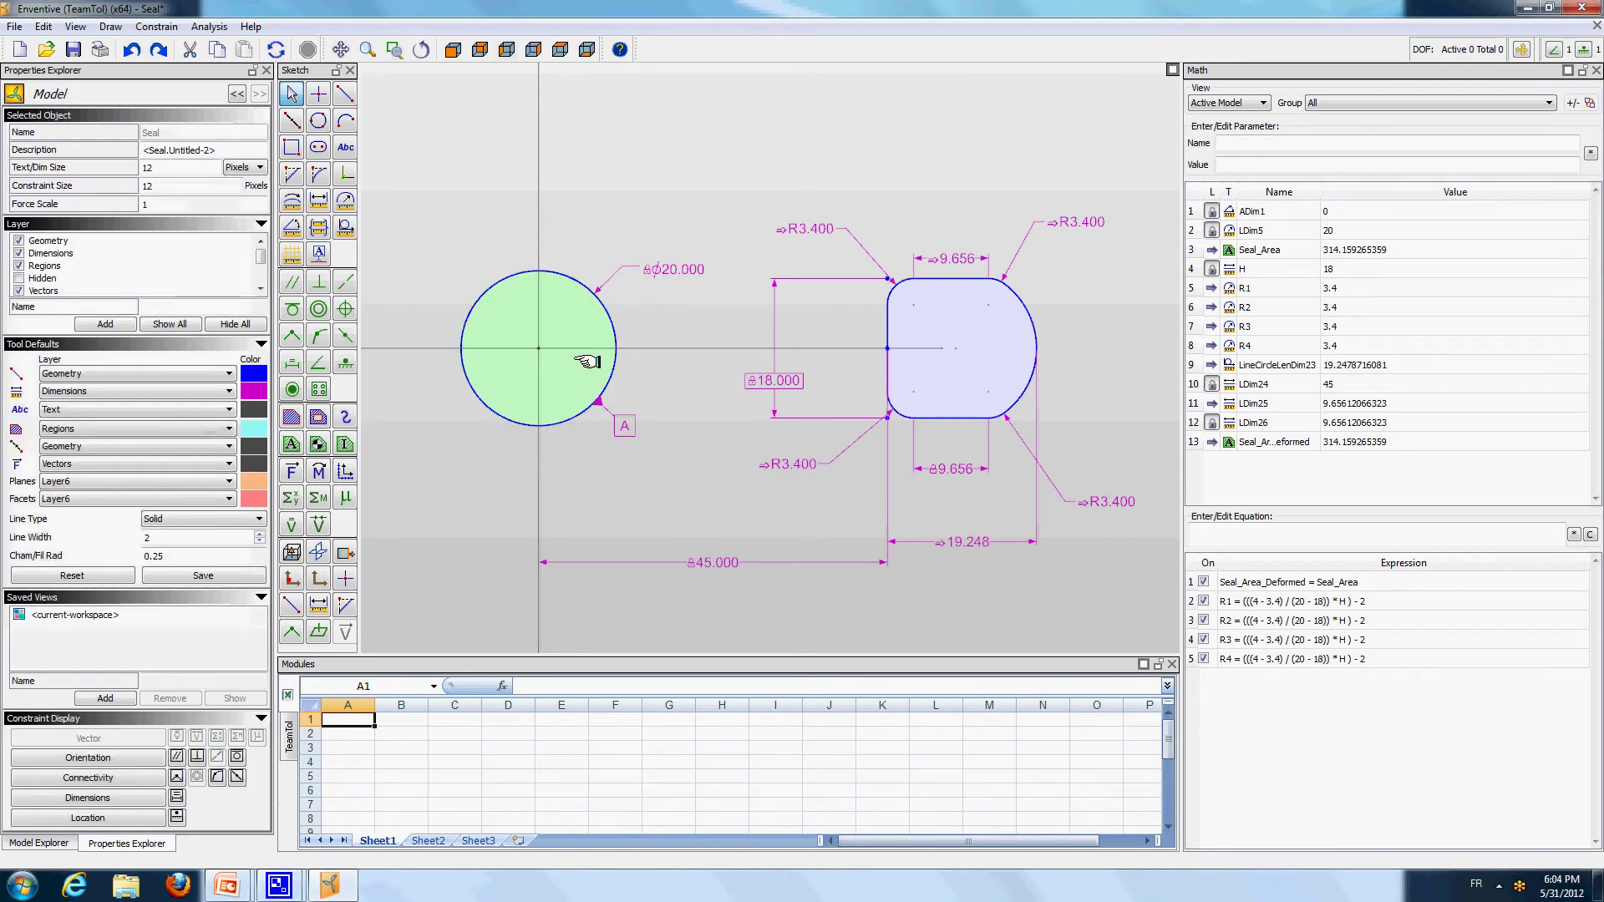
{"action": "left_click", "coordinate": [953, 311]}
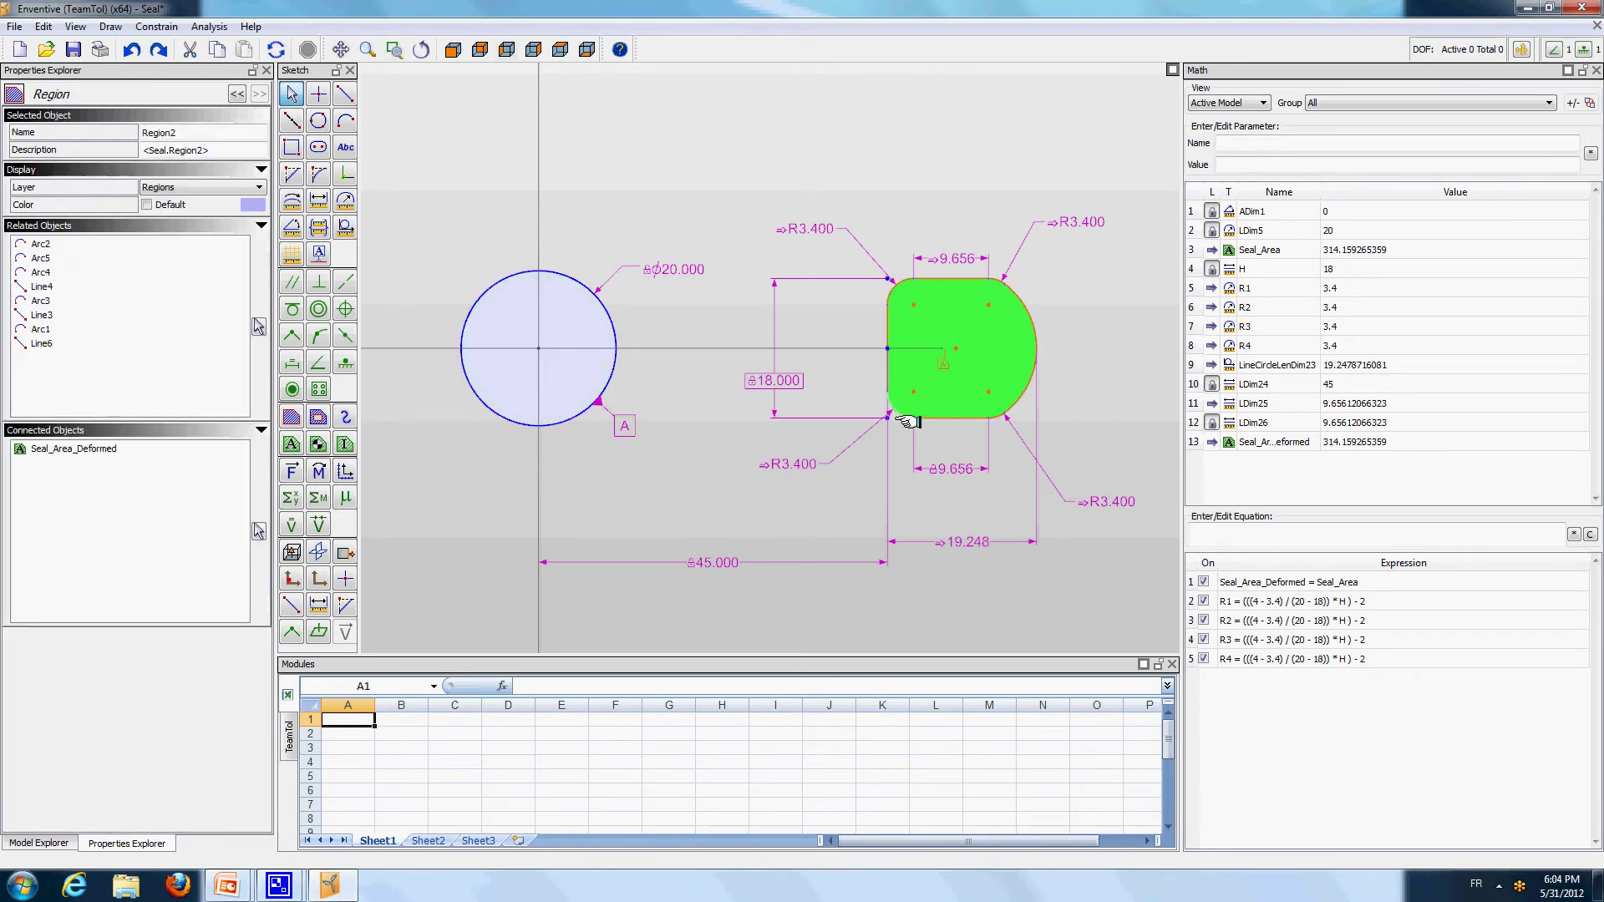
{"action": "left_click", "coordinate": [930, 150]}
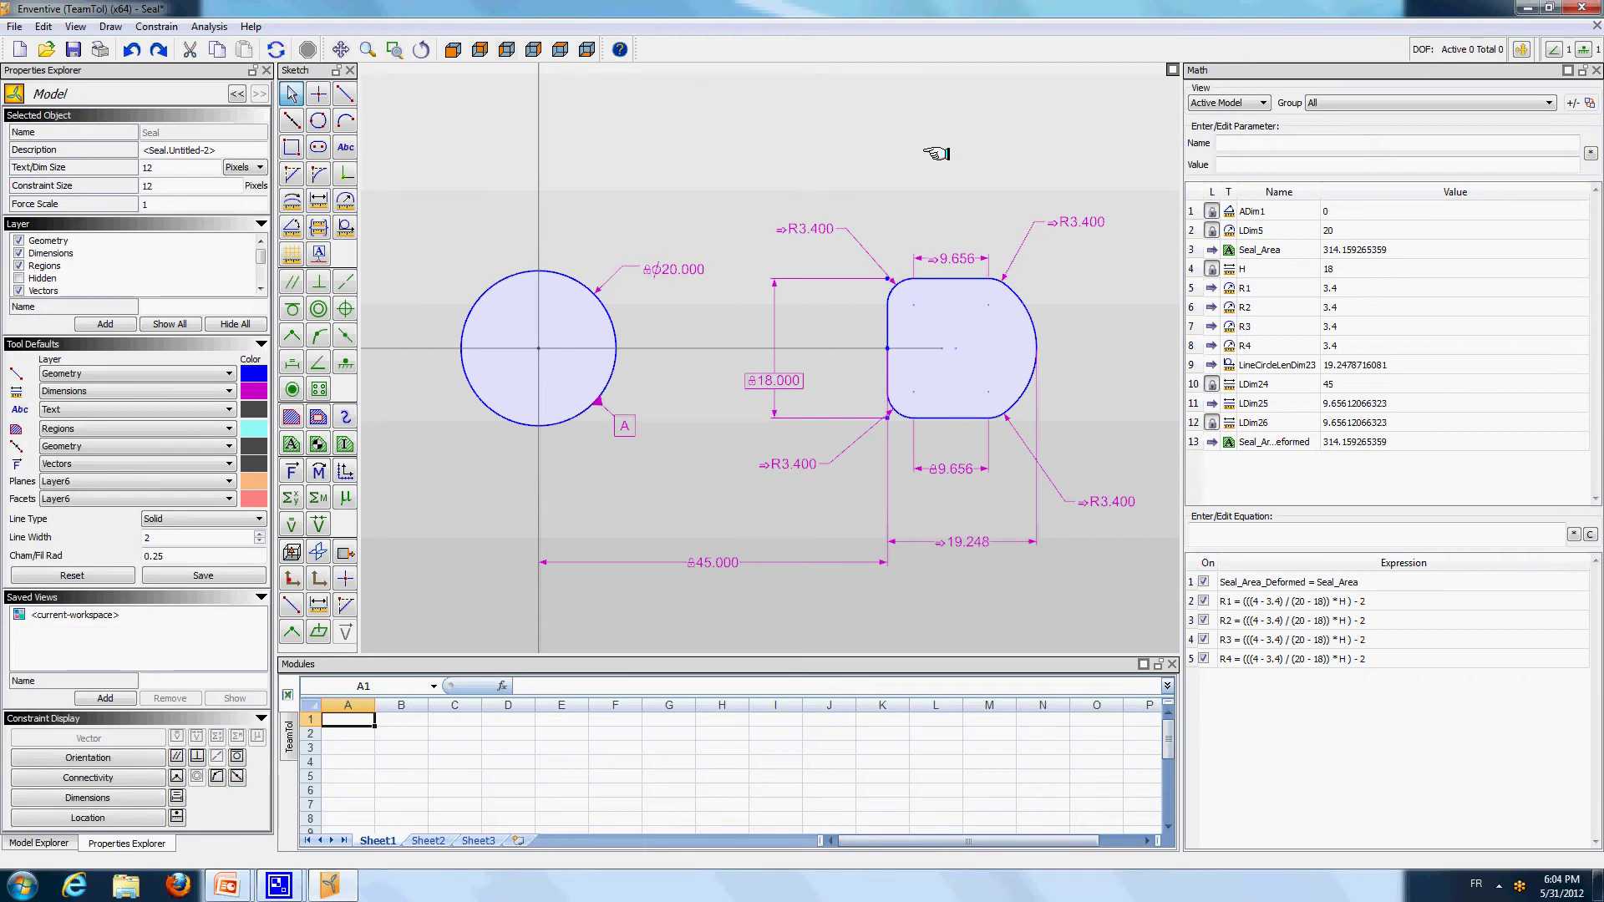
{"action": "left_click", "coordinate": [1265, 249]}
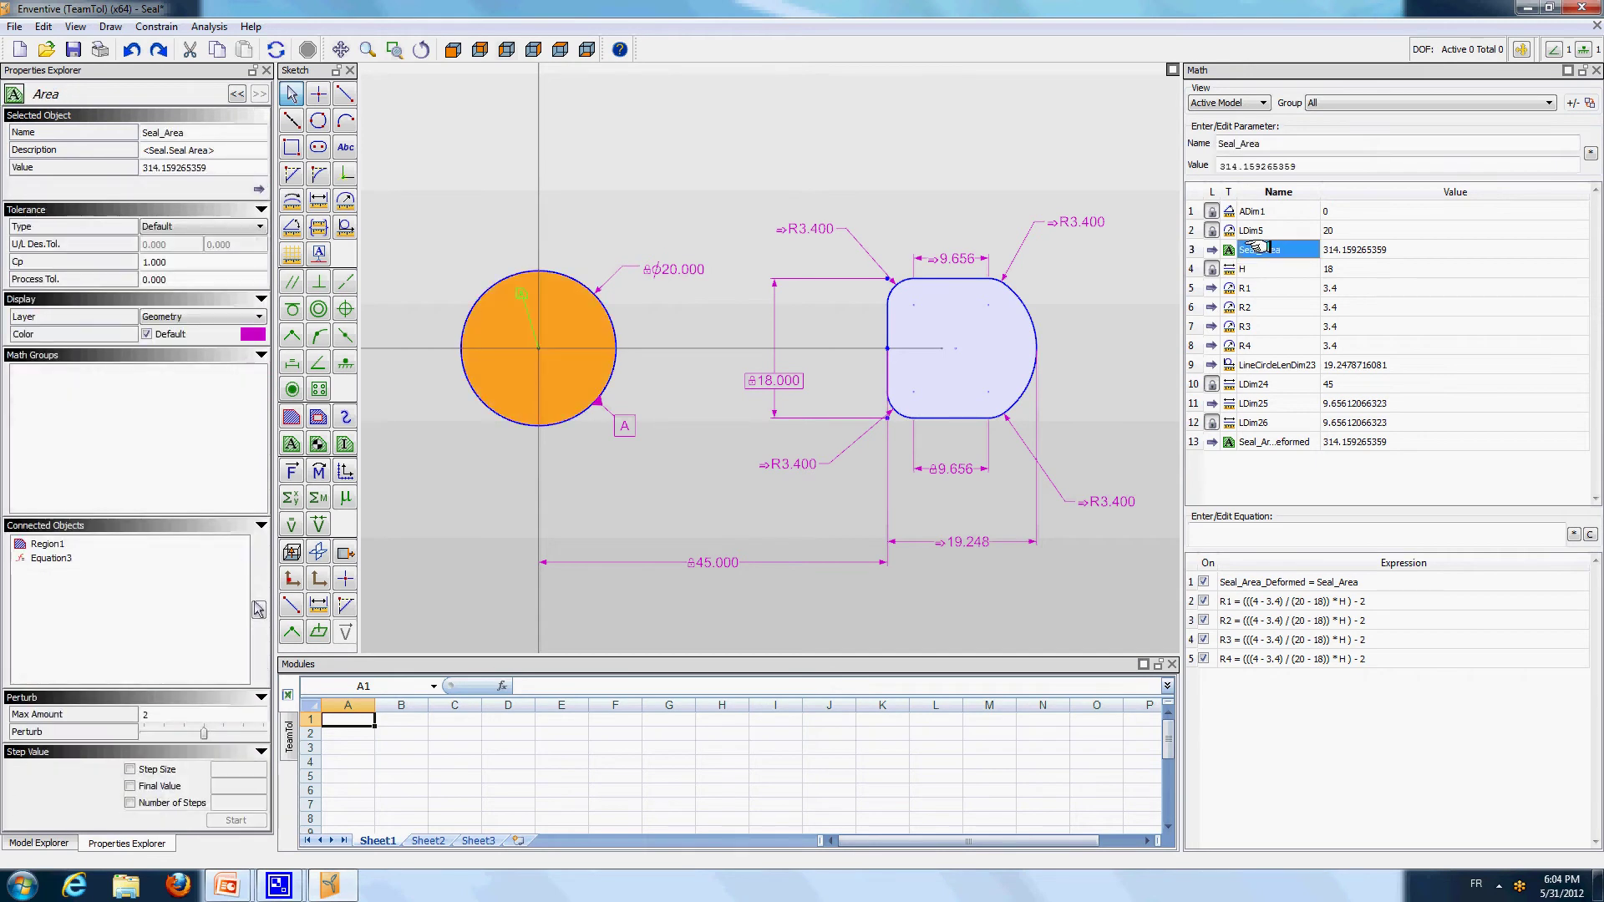
{"action": "left_click", "coordinate": [1280, 441]}
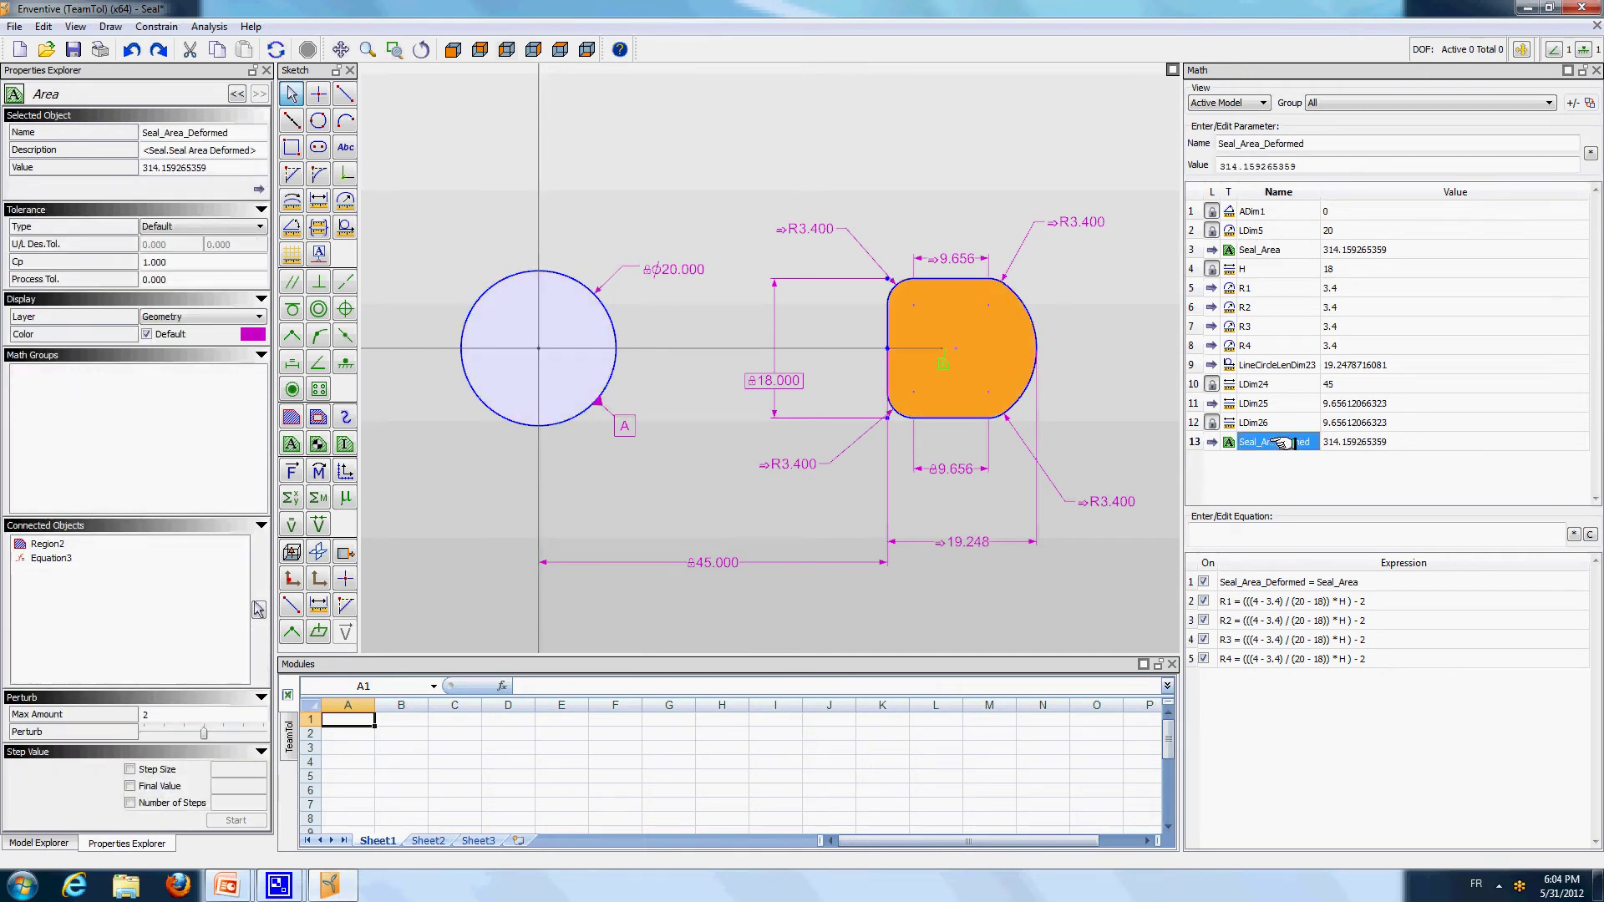
{"action": "left_click", "coordinate": [1276, 582]}
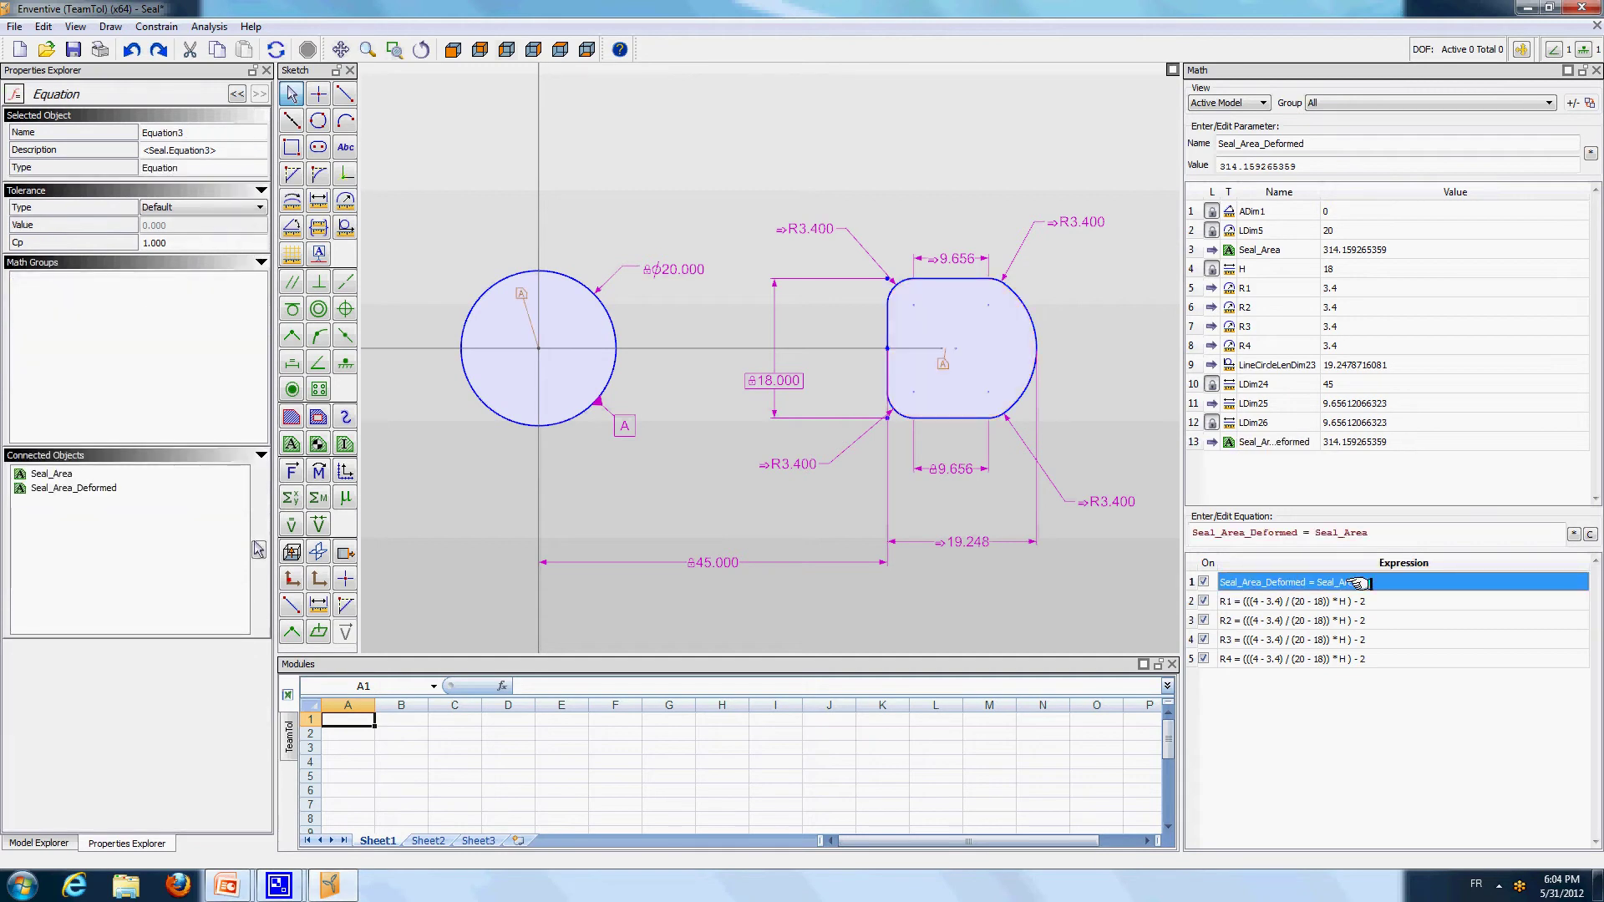
Review the equations that tie corner radii R1 to R4 of the deformed seal to its height H
{"action": "left_click", "coordinate": [1279, 602]}
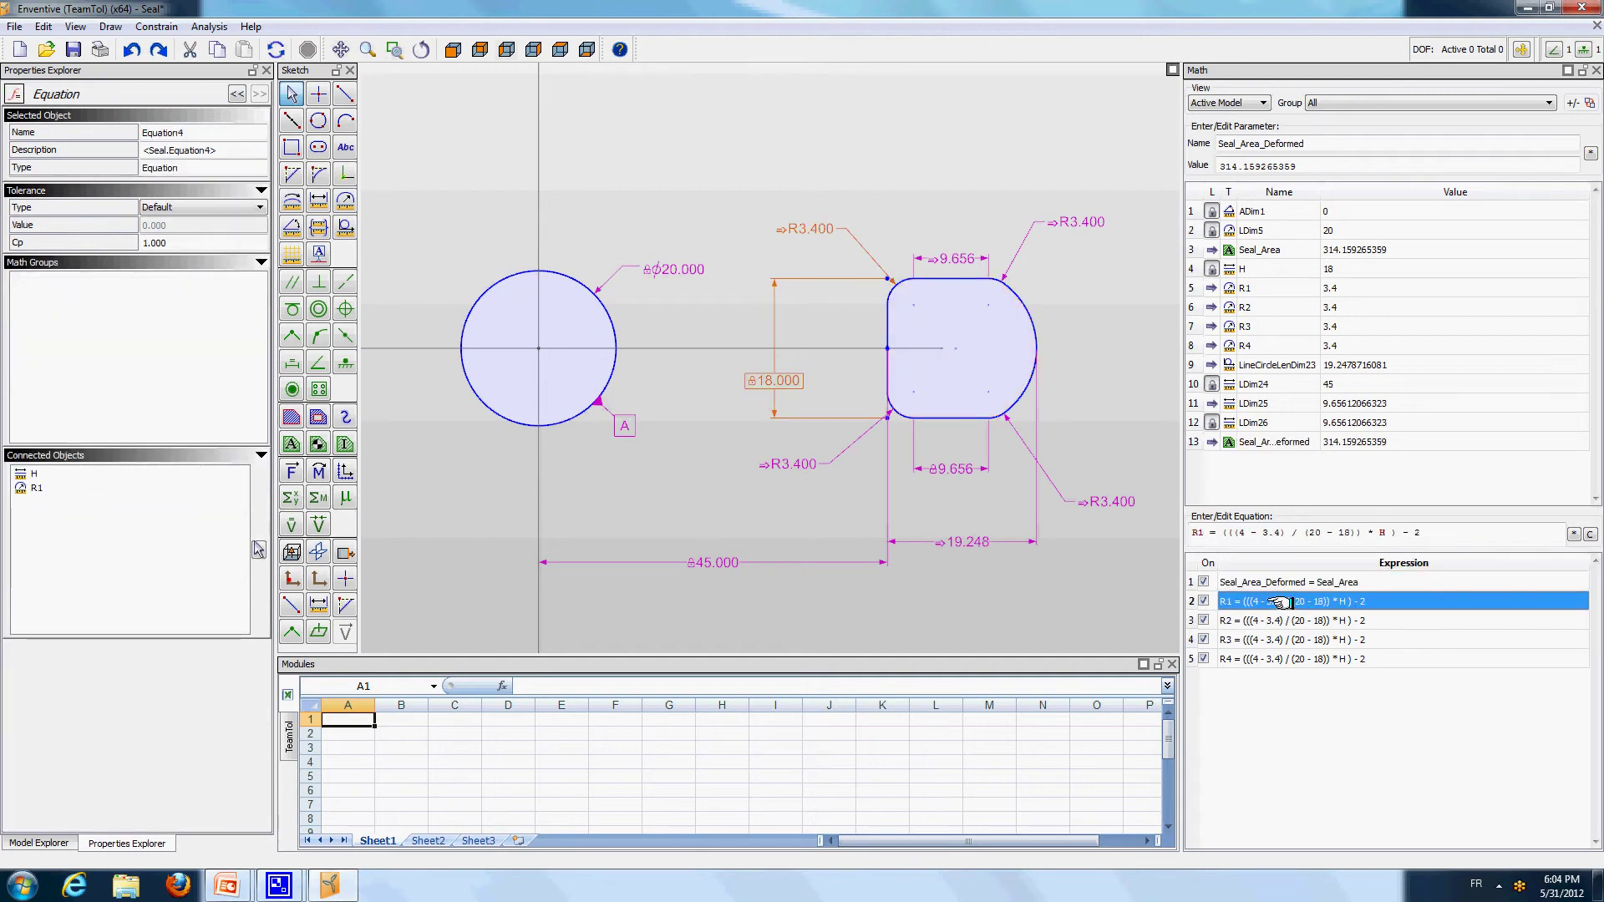
{"action": "left_click", "coordinate": [1279, 621]}
{"action": "left_click", "coordinate": [1278, 640]}
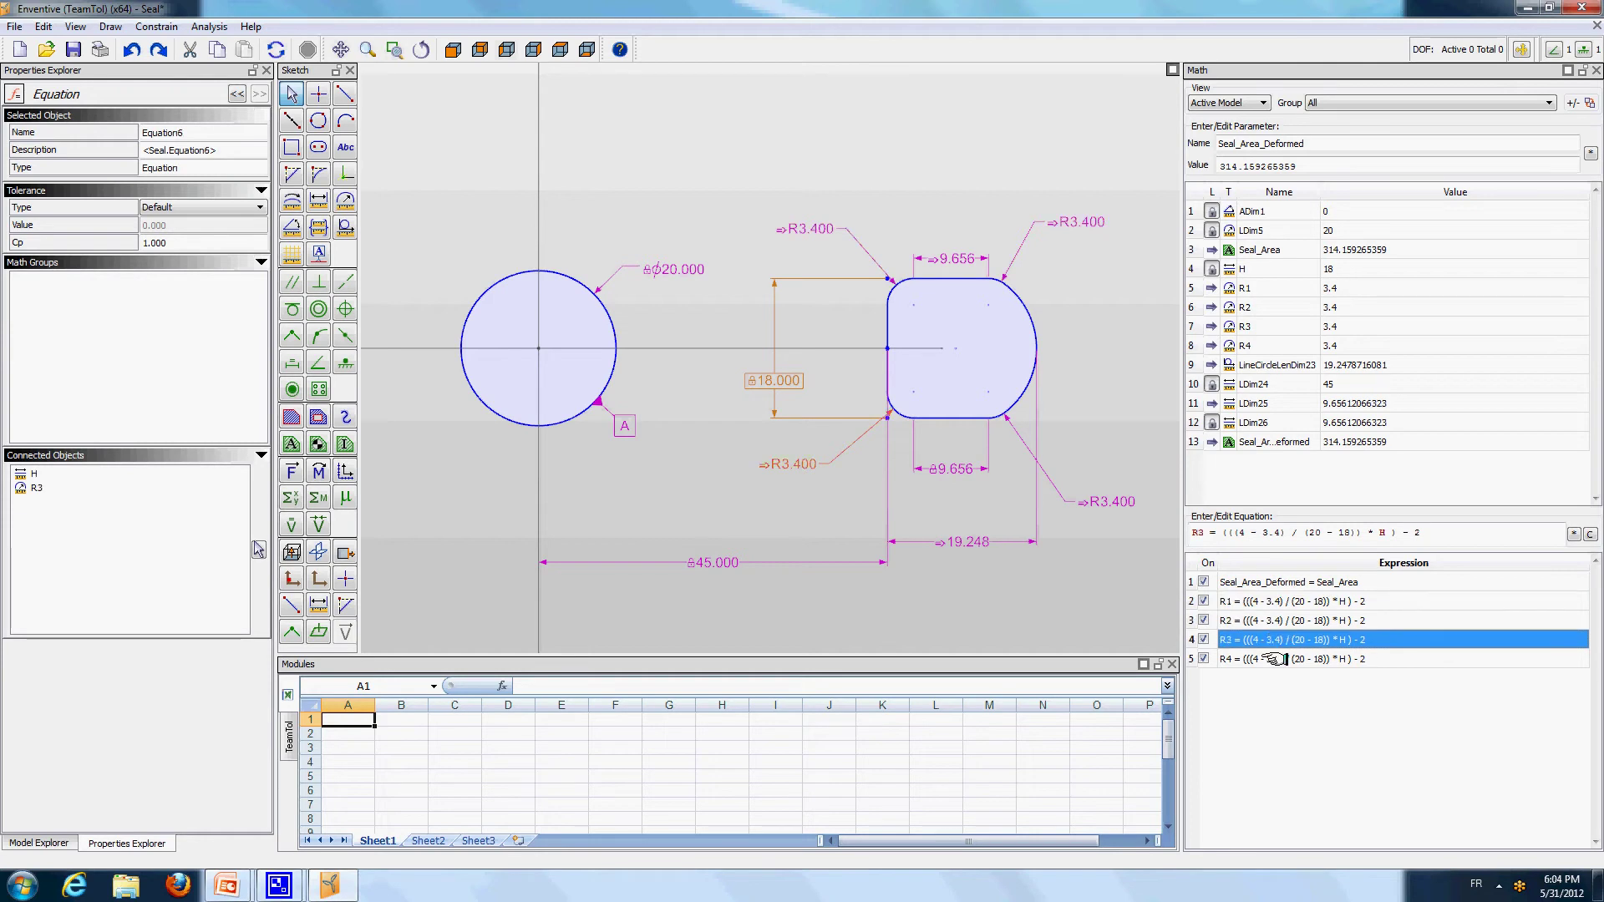
{"action": "left_click", "coordinate": [1277, 659]}
{"action": "left_click", "coordinate": [1285, 639]}
{"action": "left_click", "coordinate": [1285, 619]}
{"action": "left_click", "coordinate": [1286, 601]}
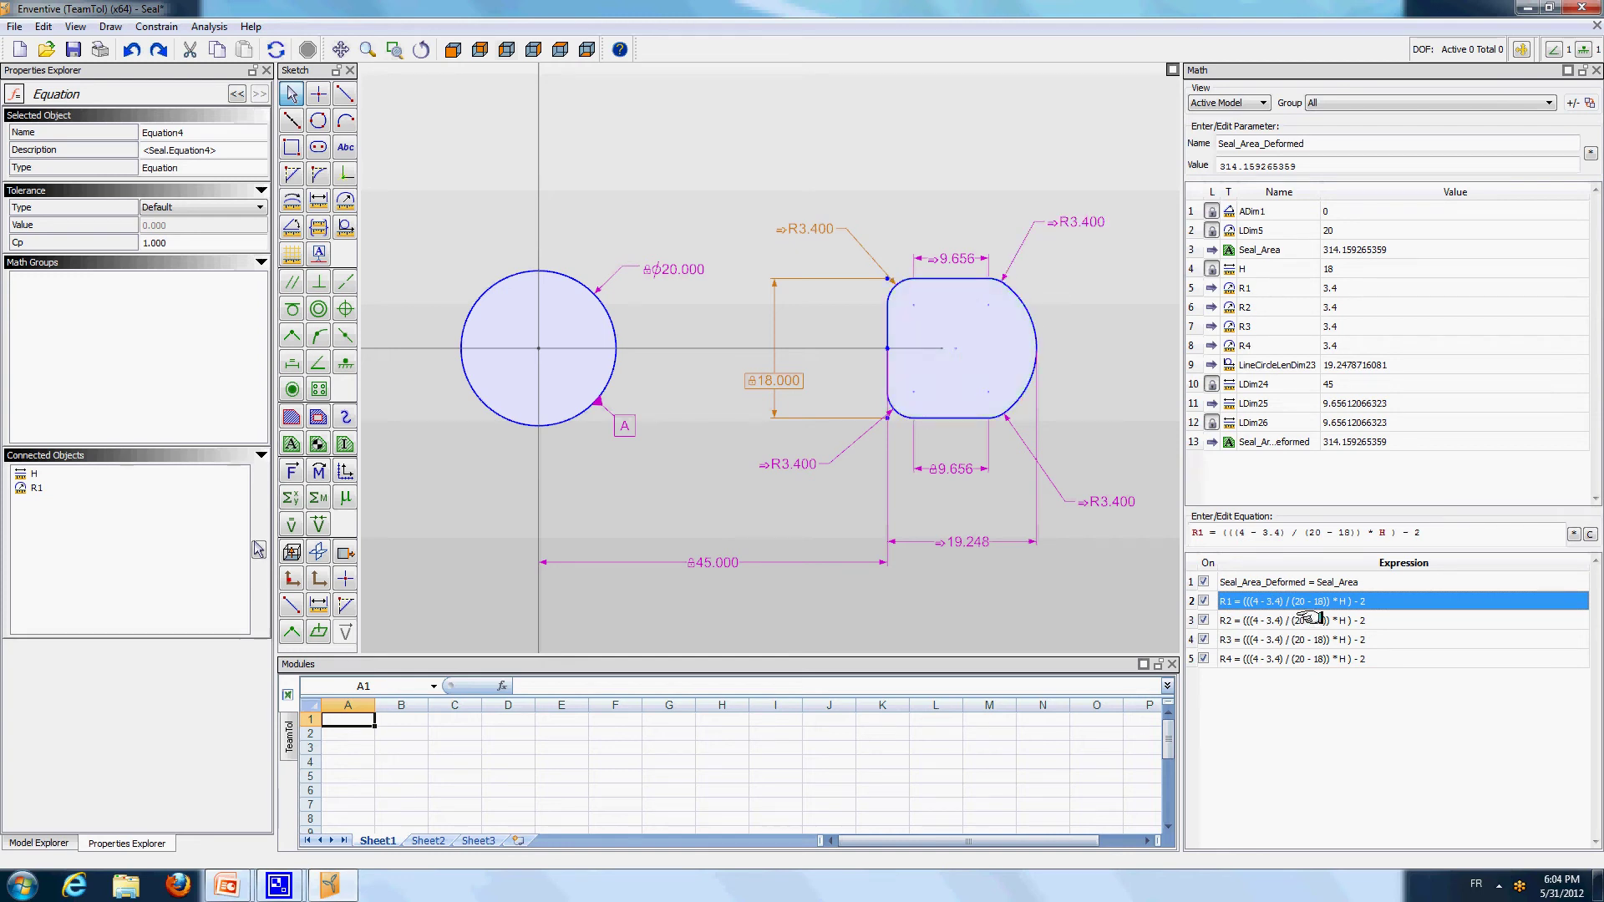
{"action": "left_click", "coordinate": [1365, 621]}
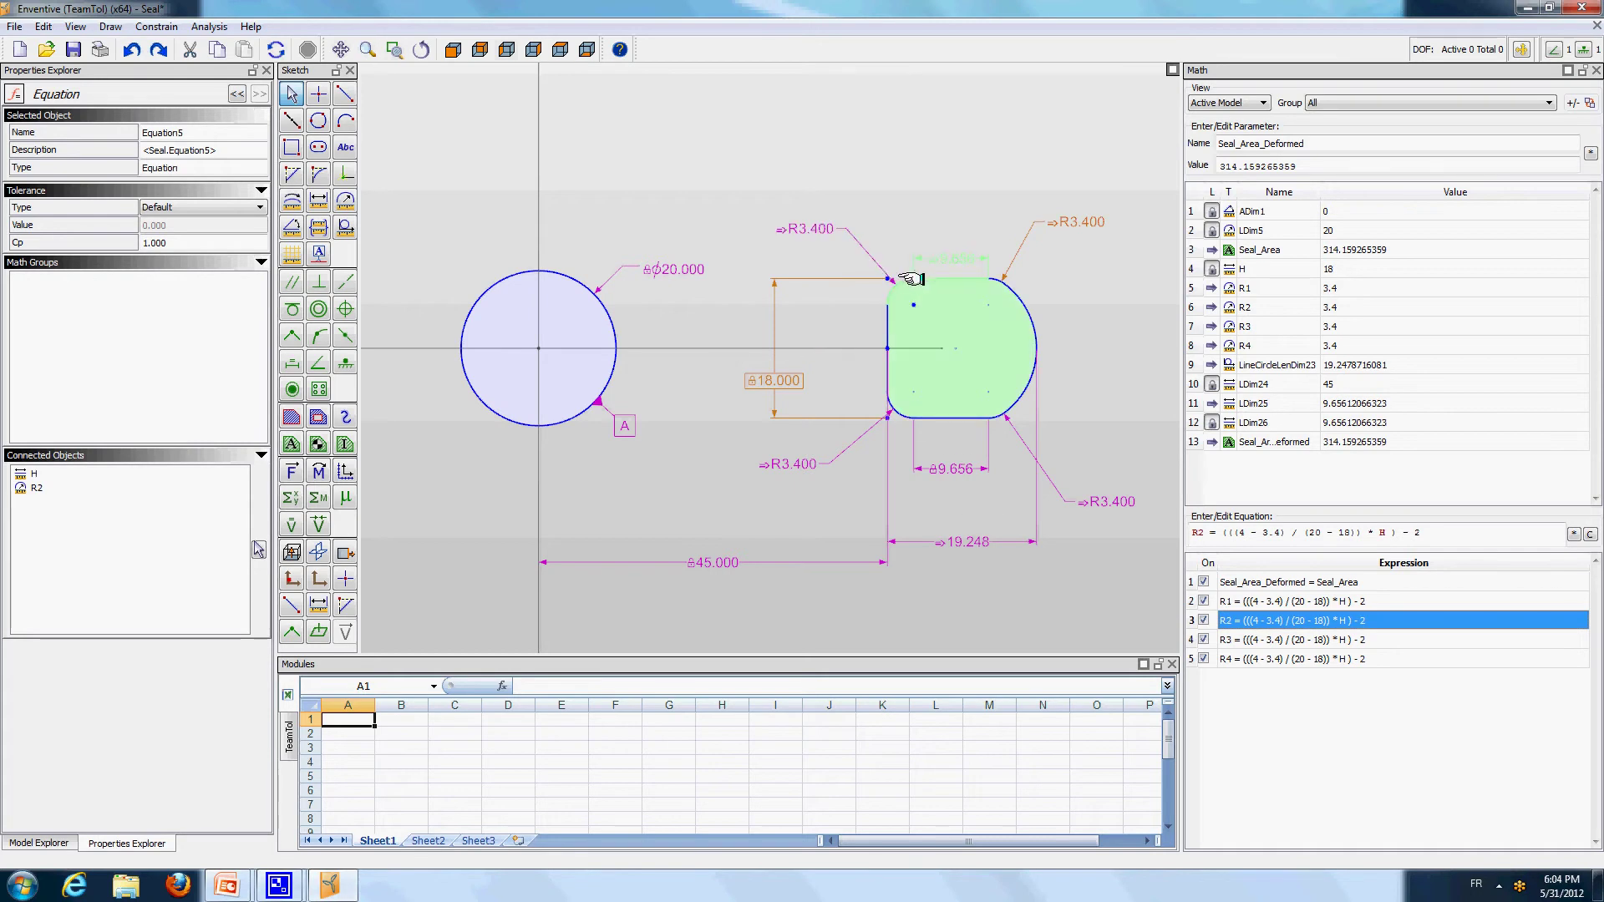
Test the deformed seal's height H at 17.5 and return it to 18
{"action": "left_click", "coordinate": [843, 385]}
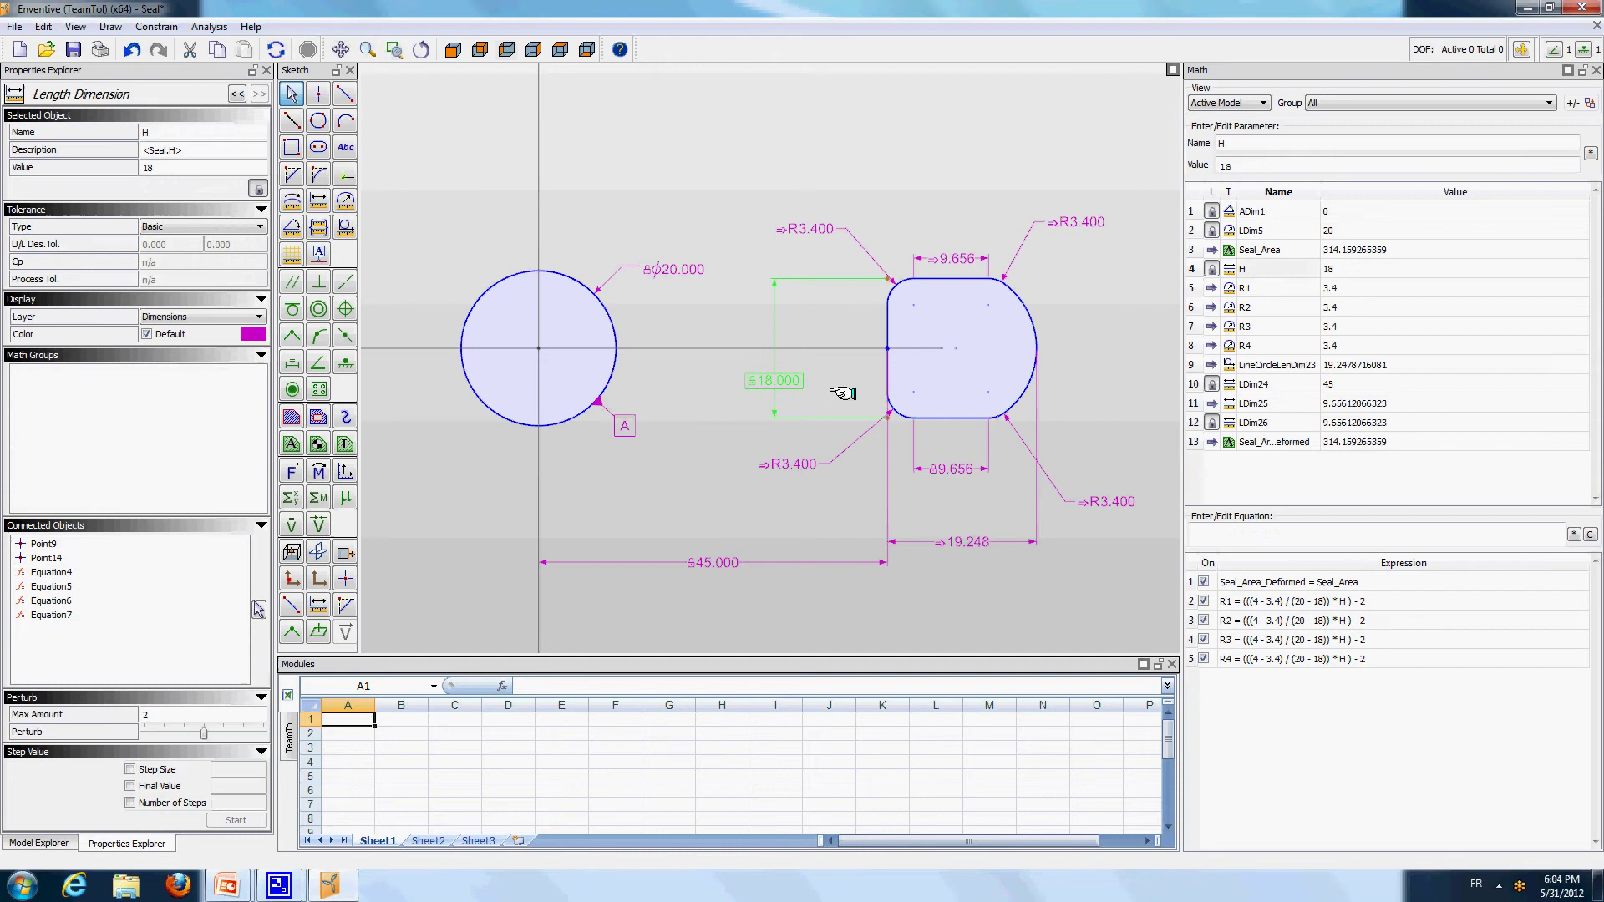
{"action": "left_click", "coordinate": [152, 169]}
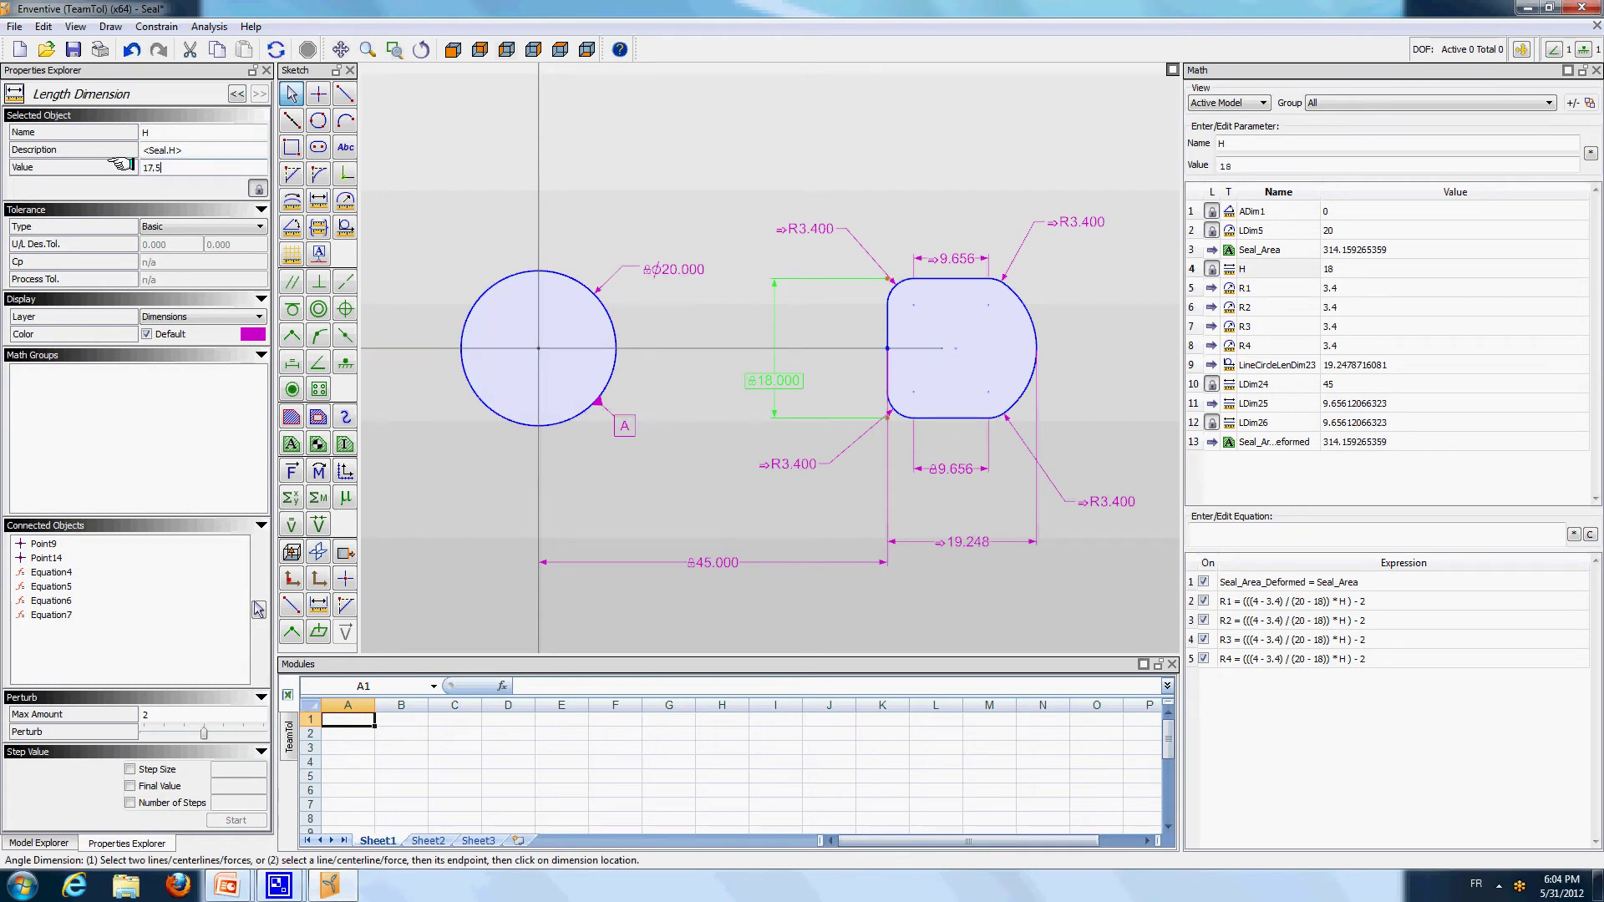
{"action": "key", "text": "Return"}
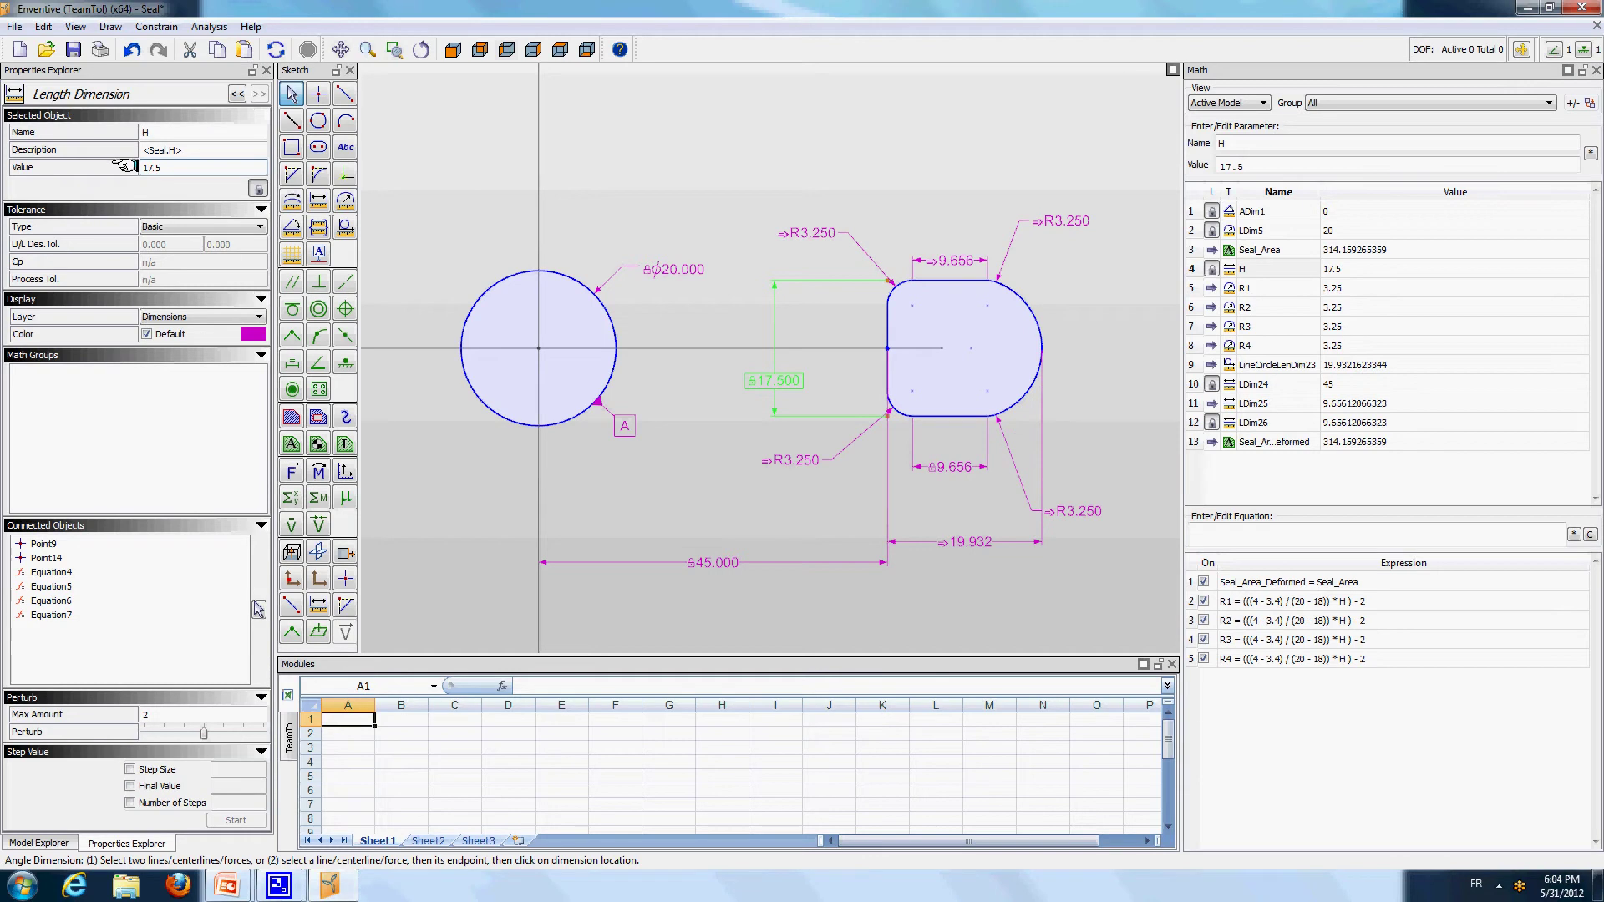
{"action": "left_click", "coordinate": [171, 168]}
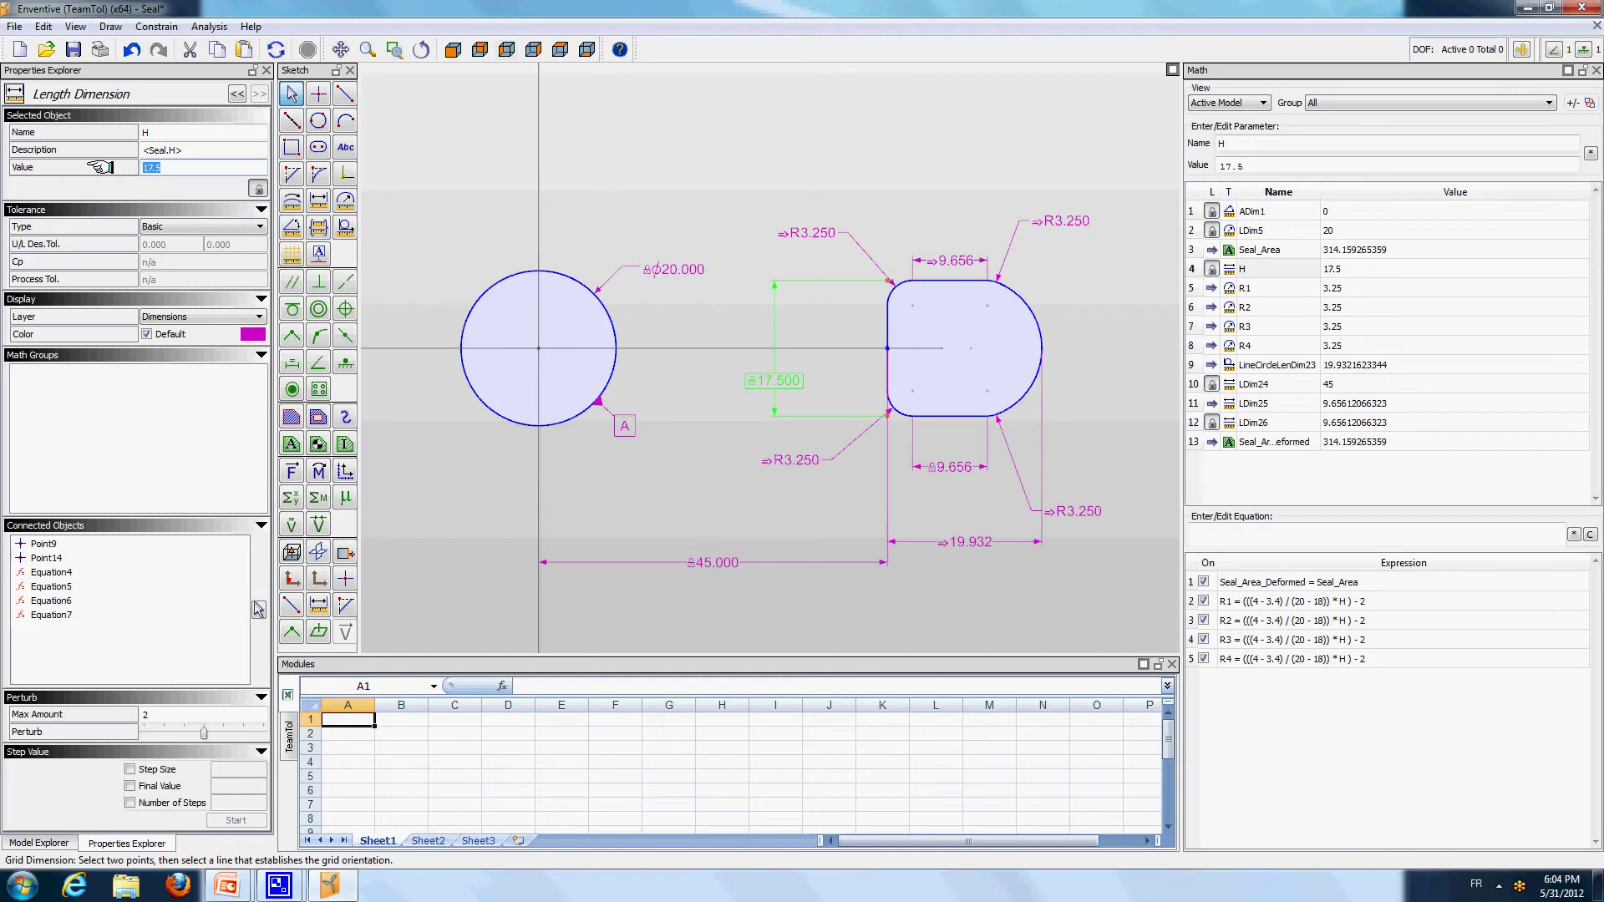
{"action": "key", "text": "Return"}
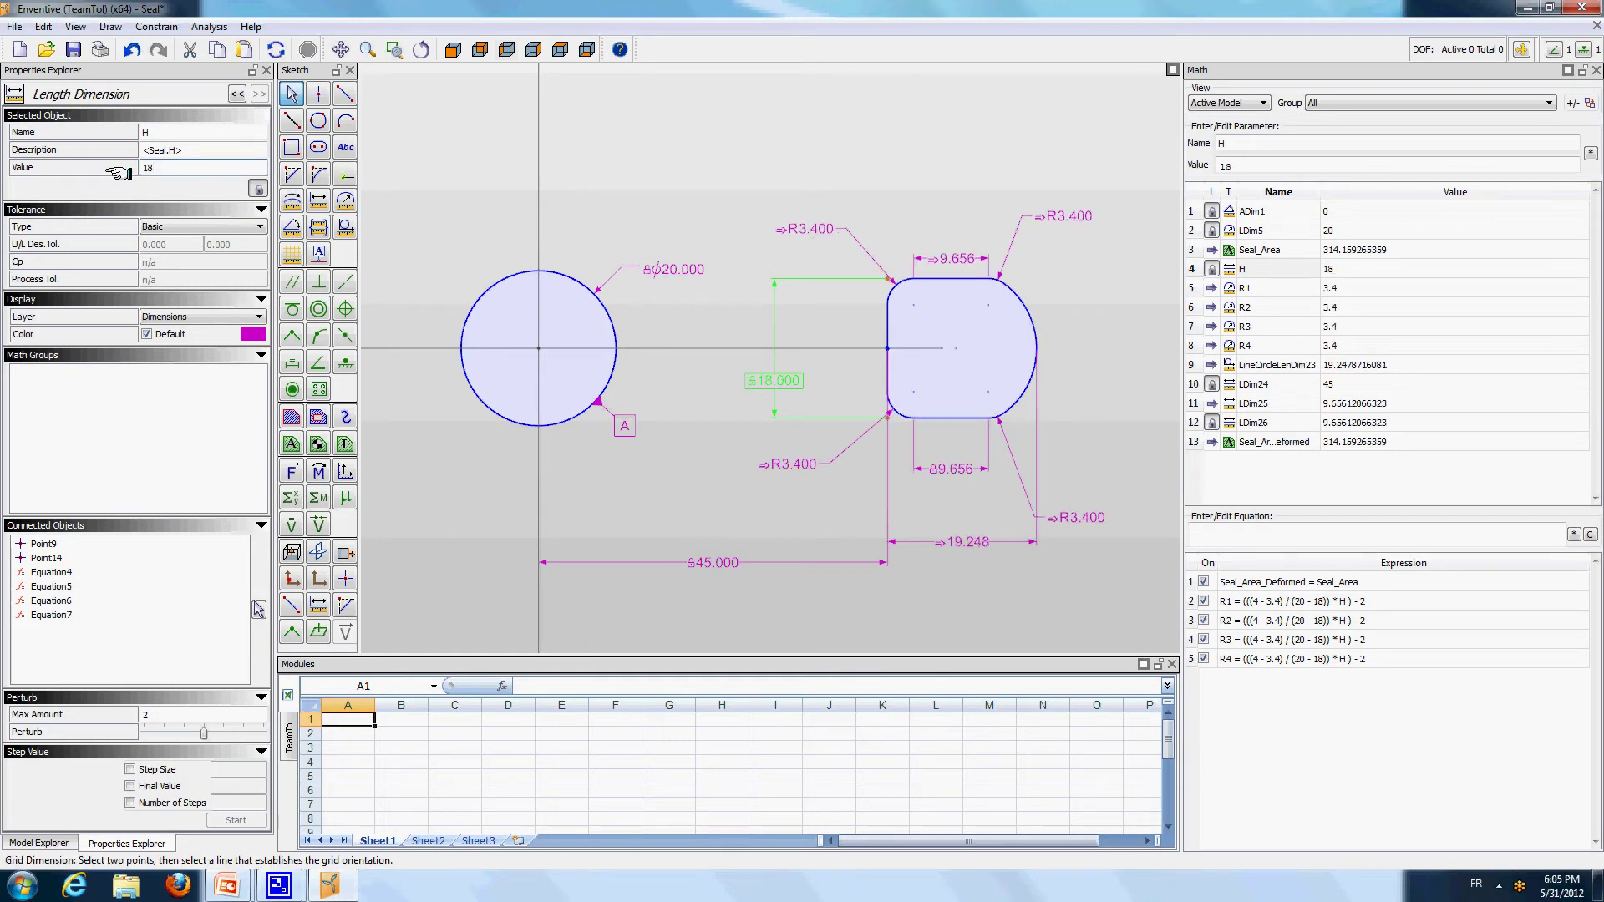
Test the deformed seal's height H at 18.5 and return it to 18
{"action": "left_click_drag", "start_coordinate": [165, 163], "coordinate": [113, 169]}
{"action": "key", "text": "Return"}
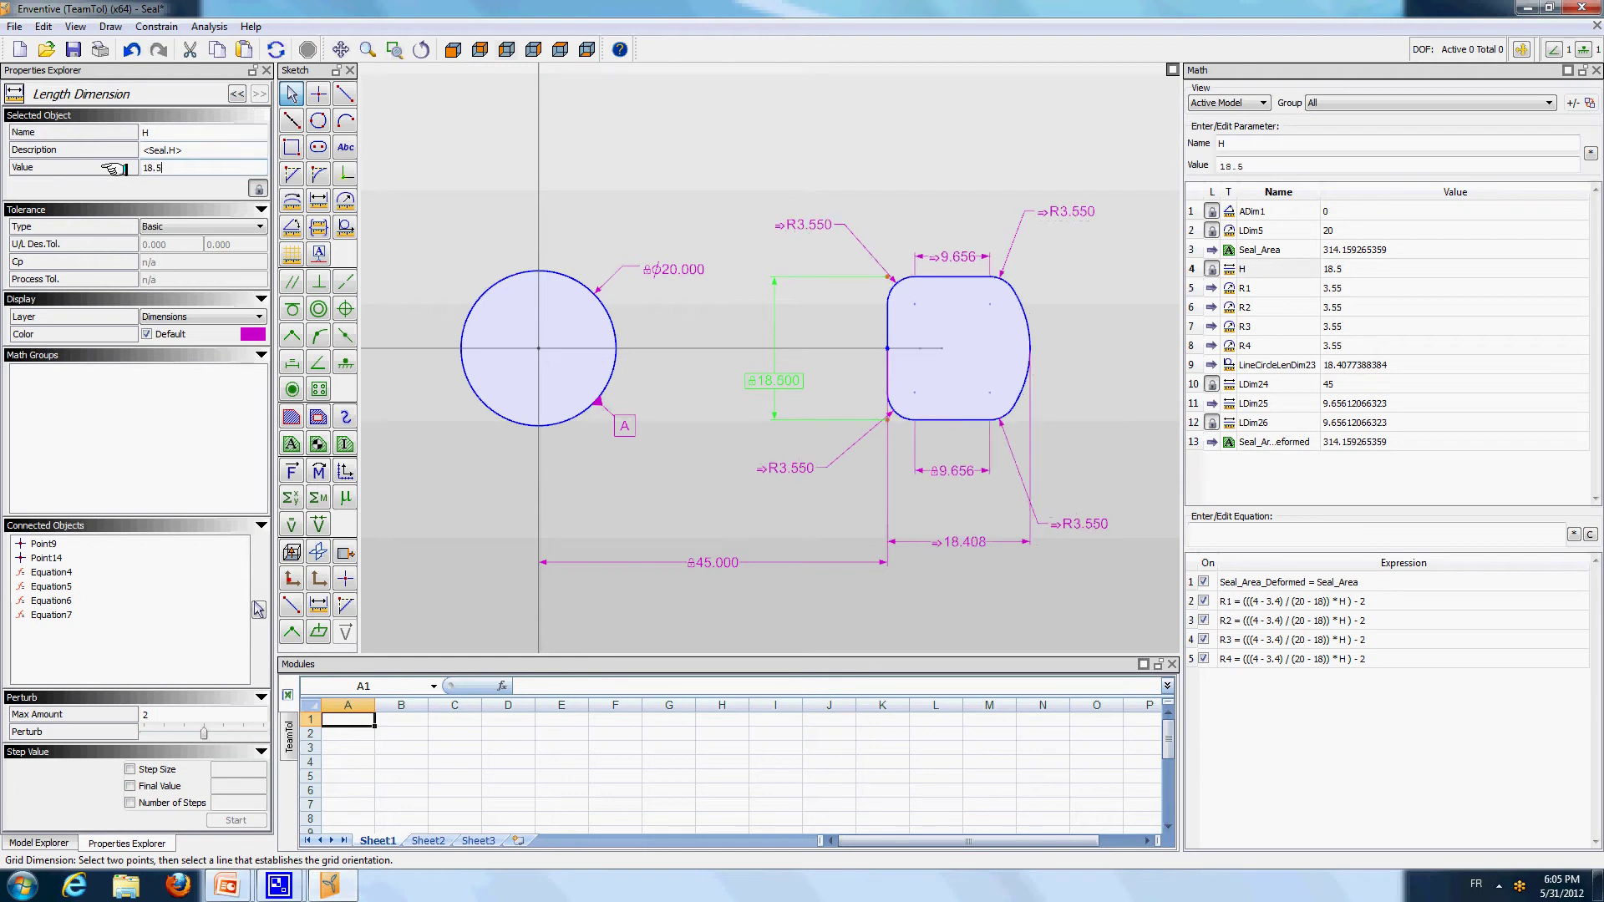
{"action": "left_click_drag", "start_coordinate": [154, 170], "coordinate": [95, 162]}
{"action": "type", "text": "18"}
{"action": "key", "text": "Return"}
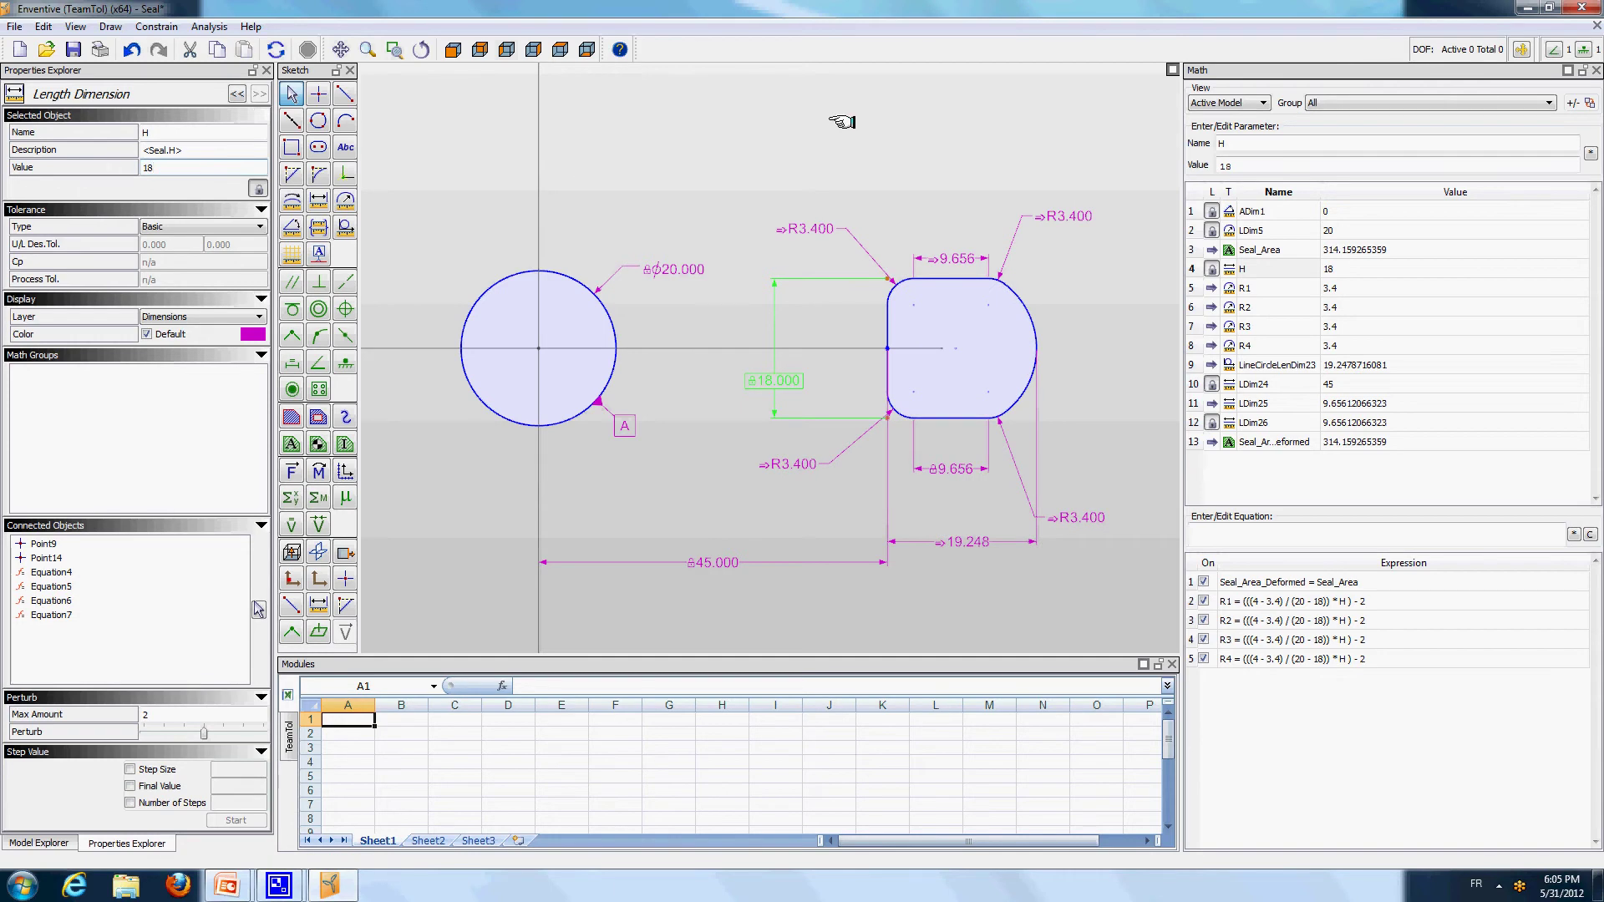
Unlock the height dimension H of the deformed seal
{"action": "left_click", "coordinate": [851, 136]}
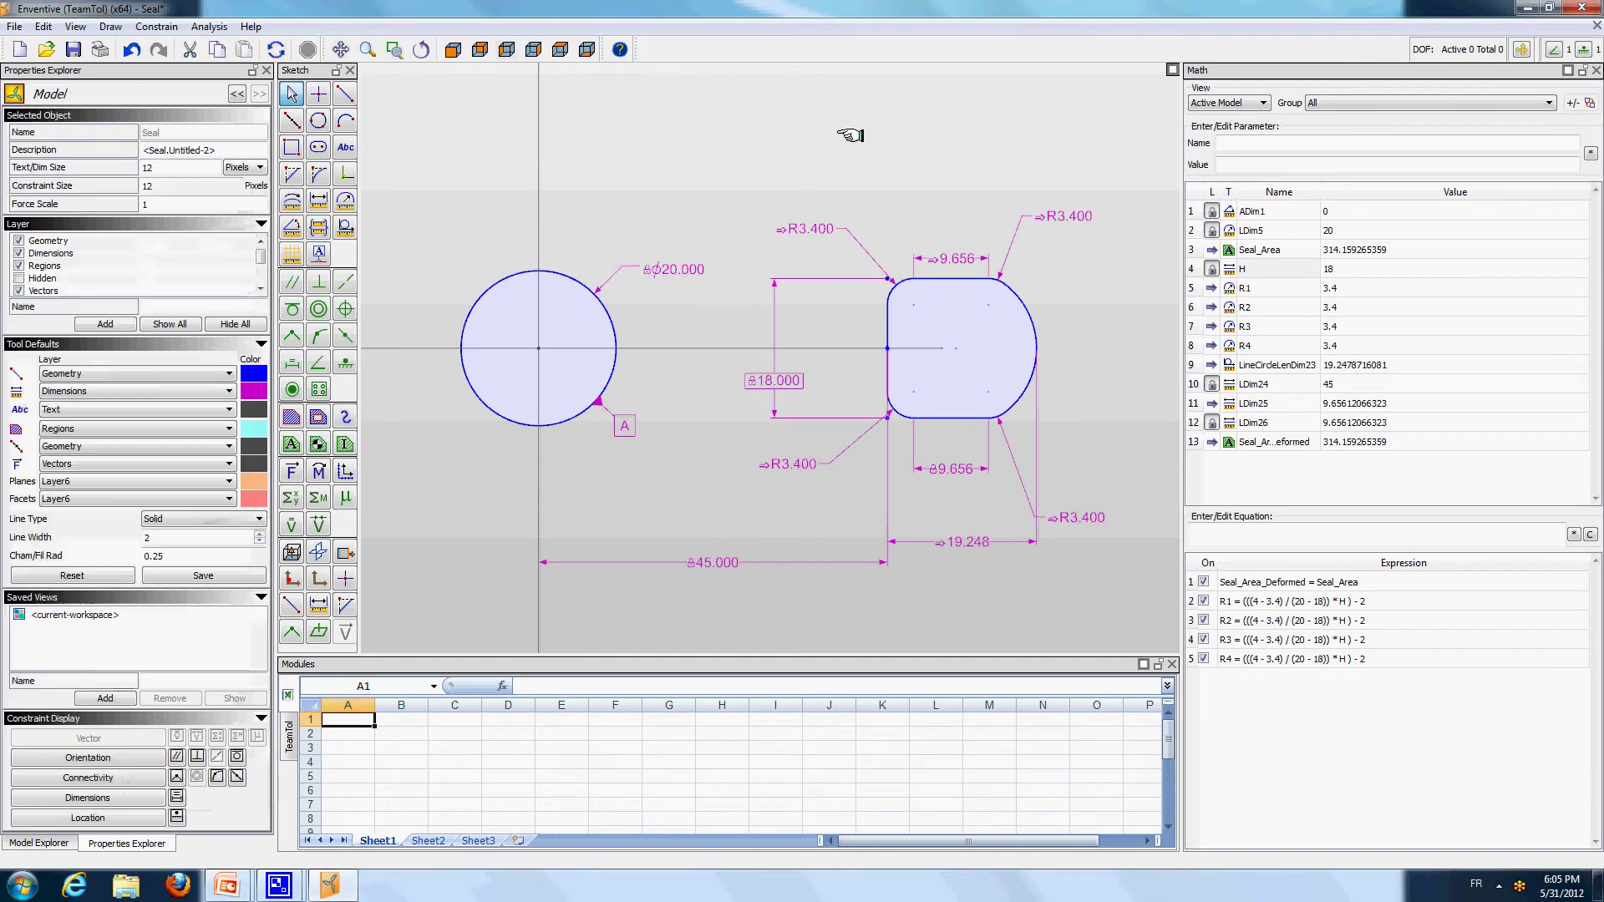
{"action": "left_click", "coordinate": [1210, 269]}
{"action": "left_click", "coordinate": [916, 159]}
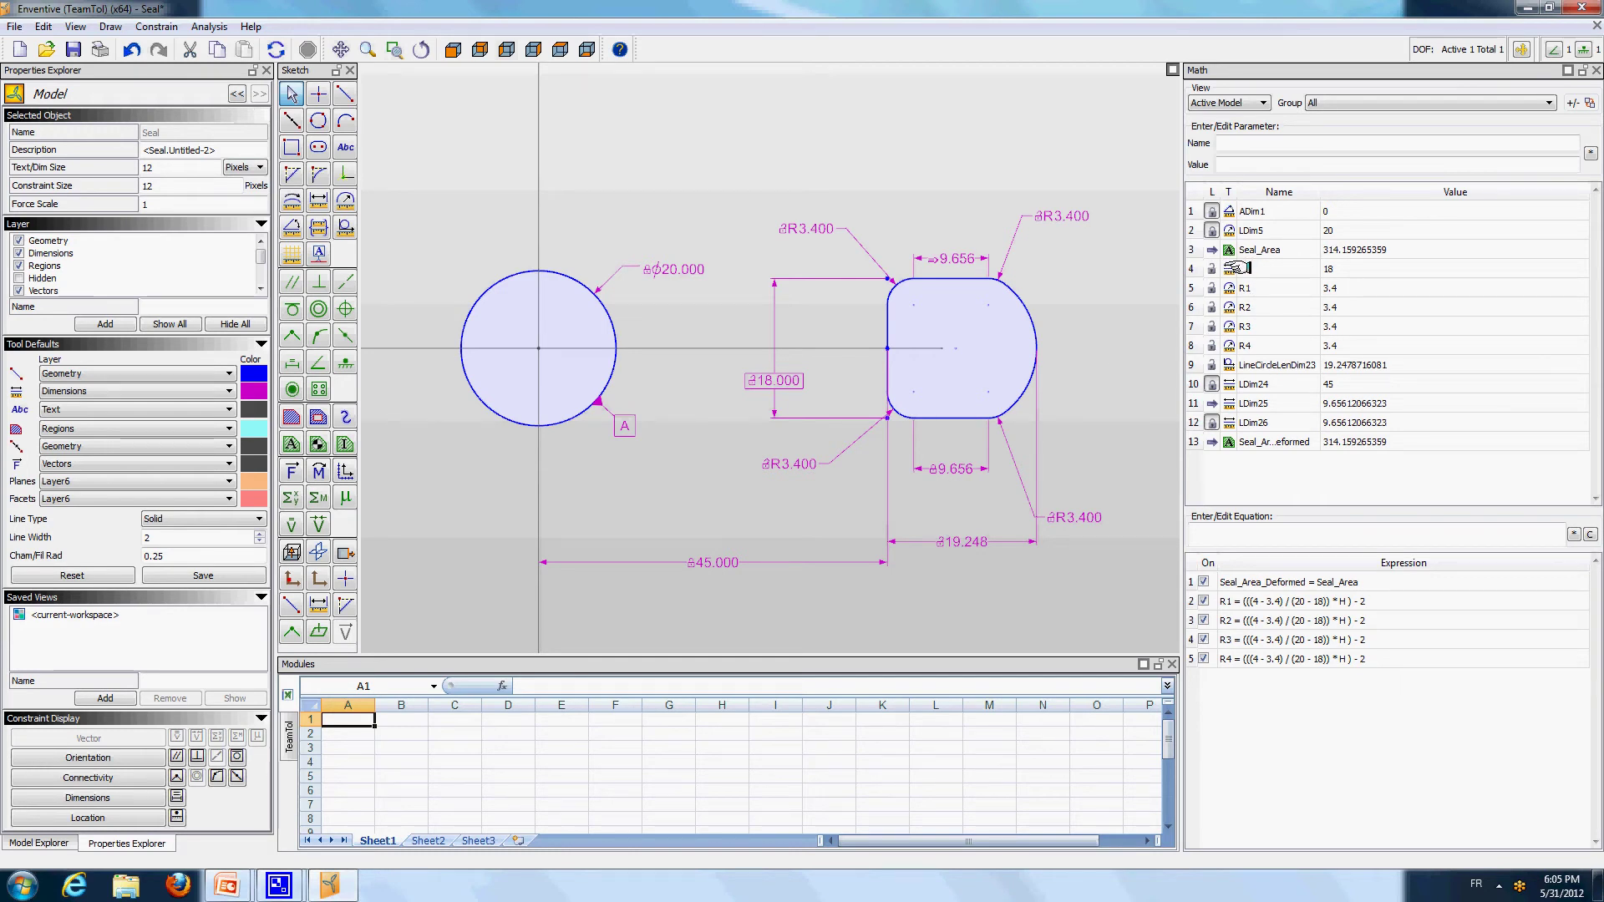
Re-examine the R1 to R4 radius equations with H unlocked, and clear the selection
{"action": "left_click", "coordinate": [1286, 601]}
{"action": "left_click", "coordinate": [1283, 621]}
{"action": "left_click", "coordinate": [1284, 639]}
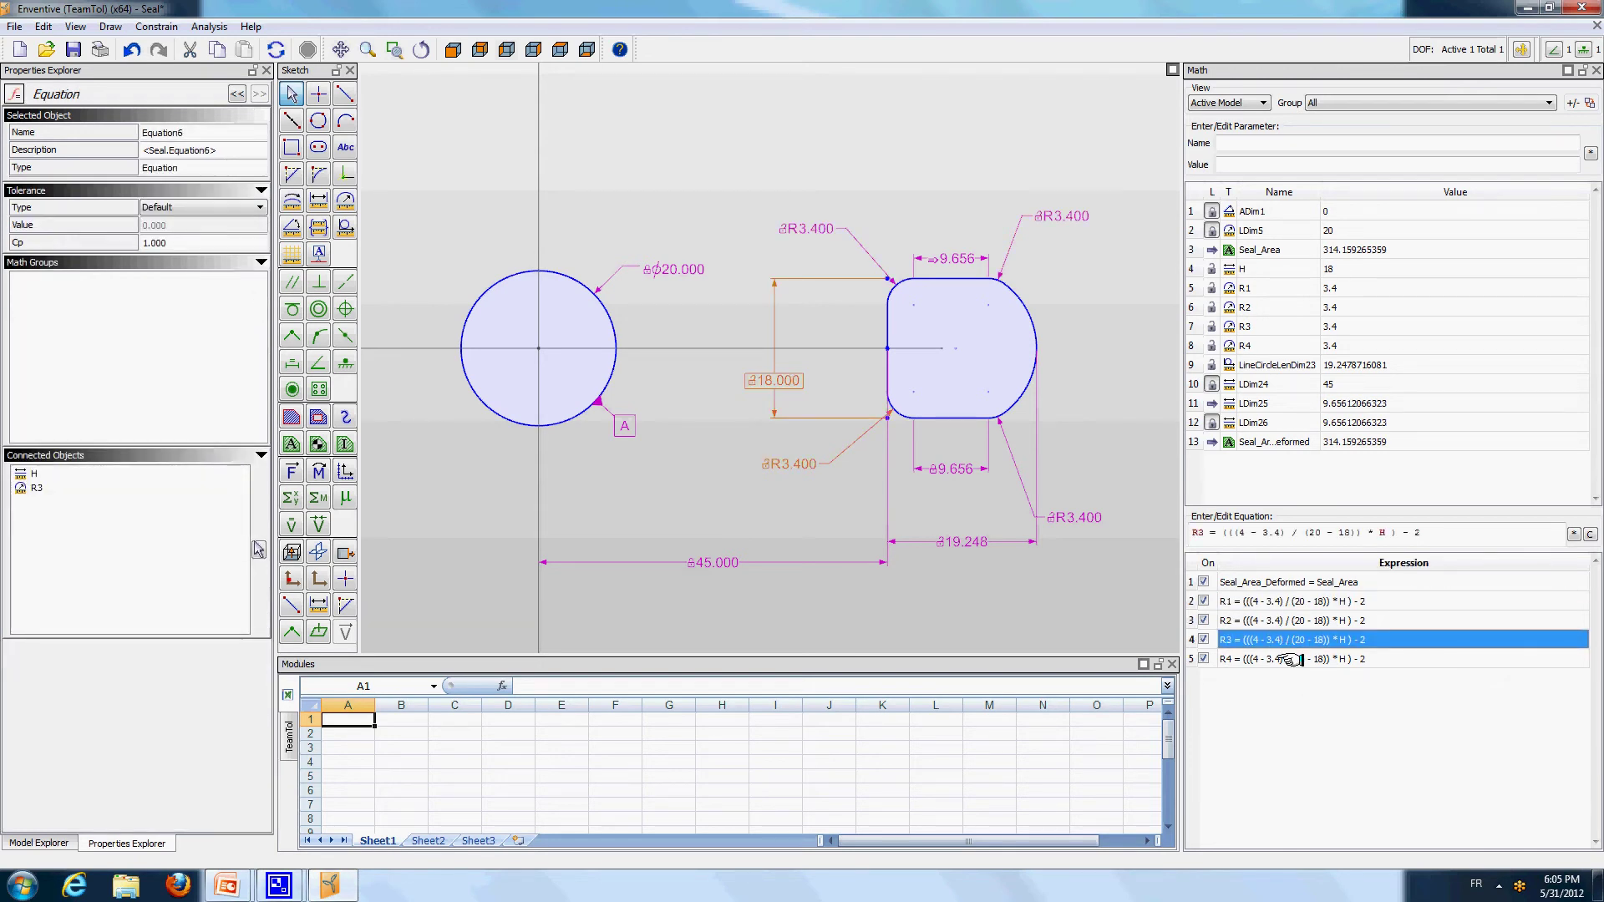
{"action": "left_click", "coordinate": [1292, 659]}
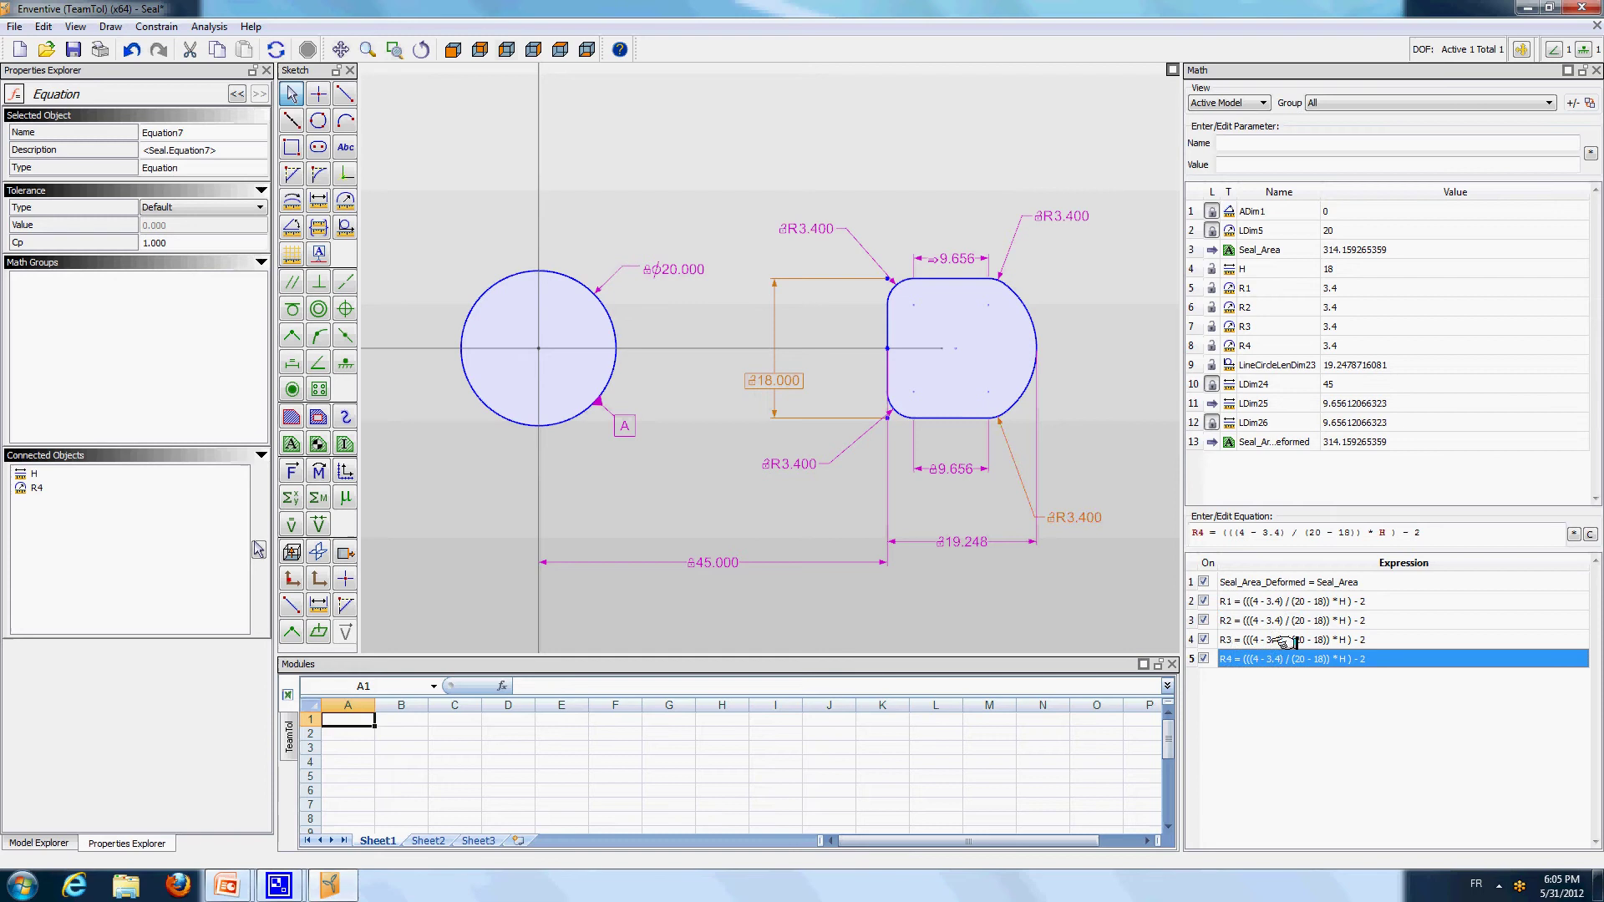
{"action": "left_click", "coordinate": [1287, 640]}
{"action": "left_click", "coordinate": [1284, 620]}
{"action": "left_click", "coordinate": [1278, 601]}
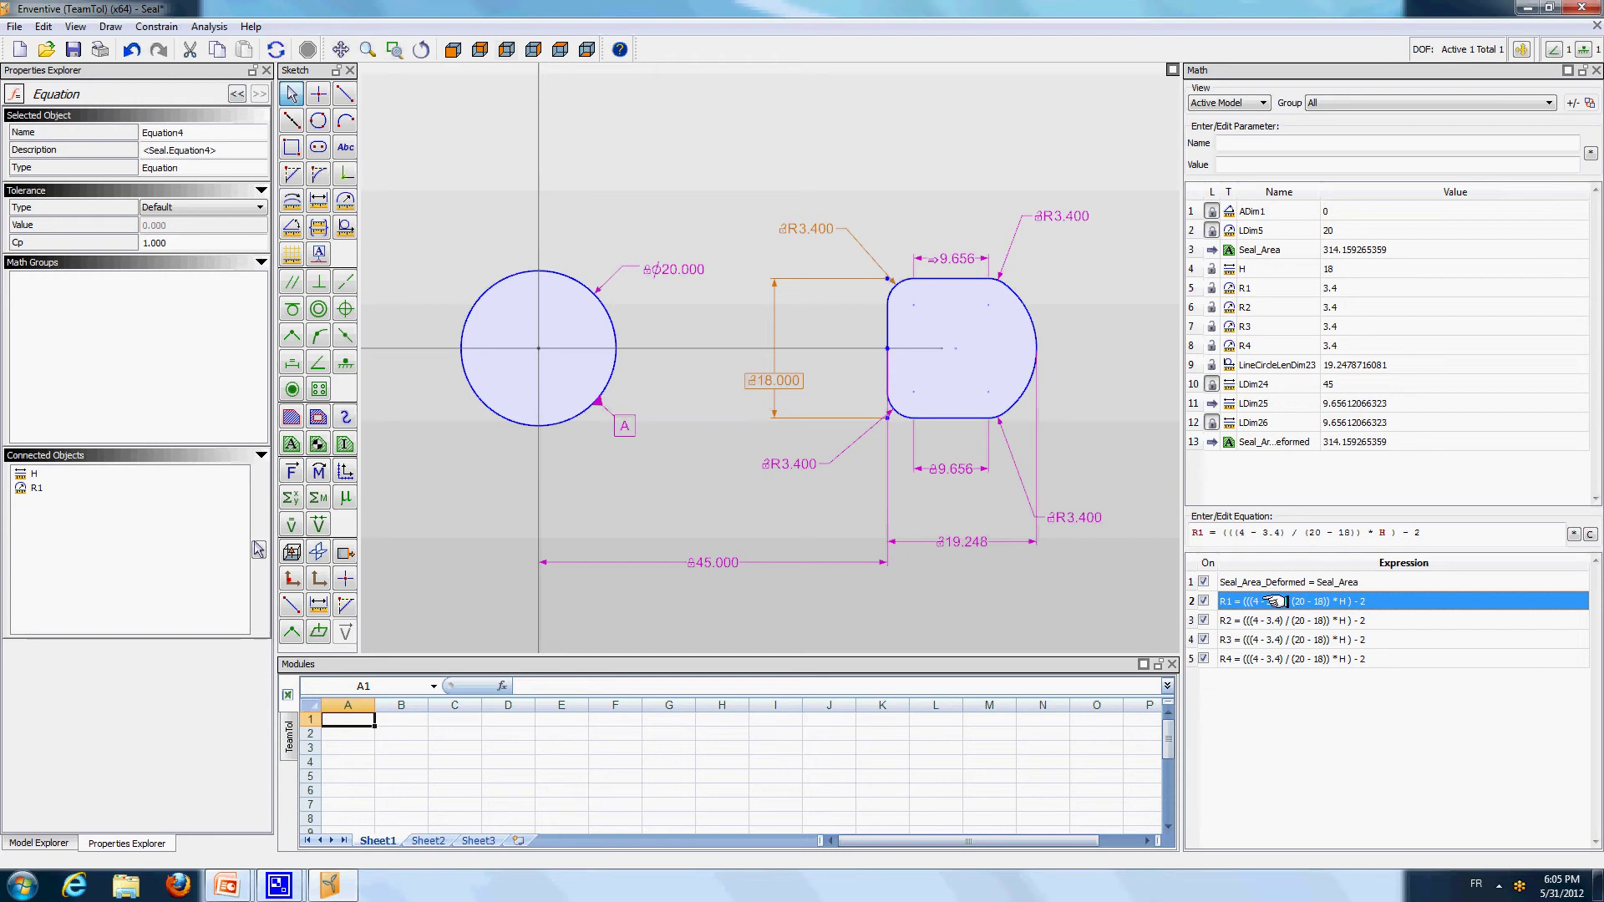
{"action": "left_click", "coordinate": [1066, 292]}
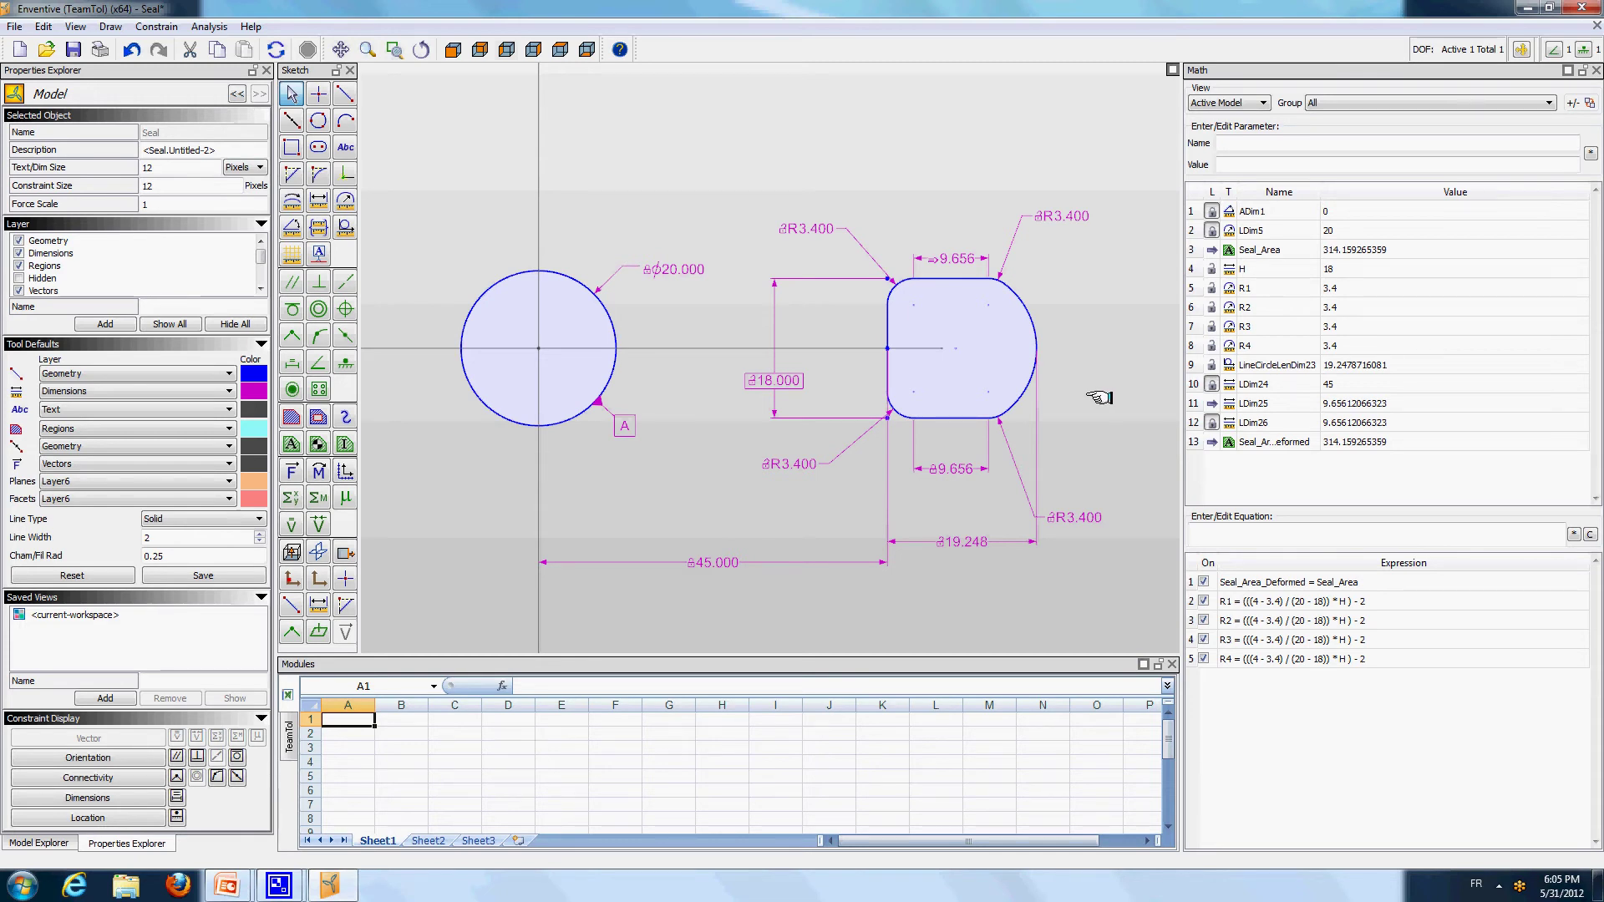
Make the Untitled - 1 model active and widen its drawing area
{"action": "left_click", "coordinate": [38, 842]}
{"action": "left_click", "coordinate": [57, 86]}
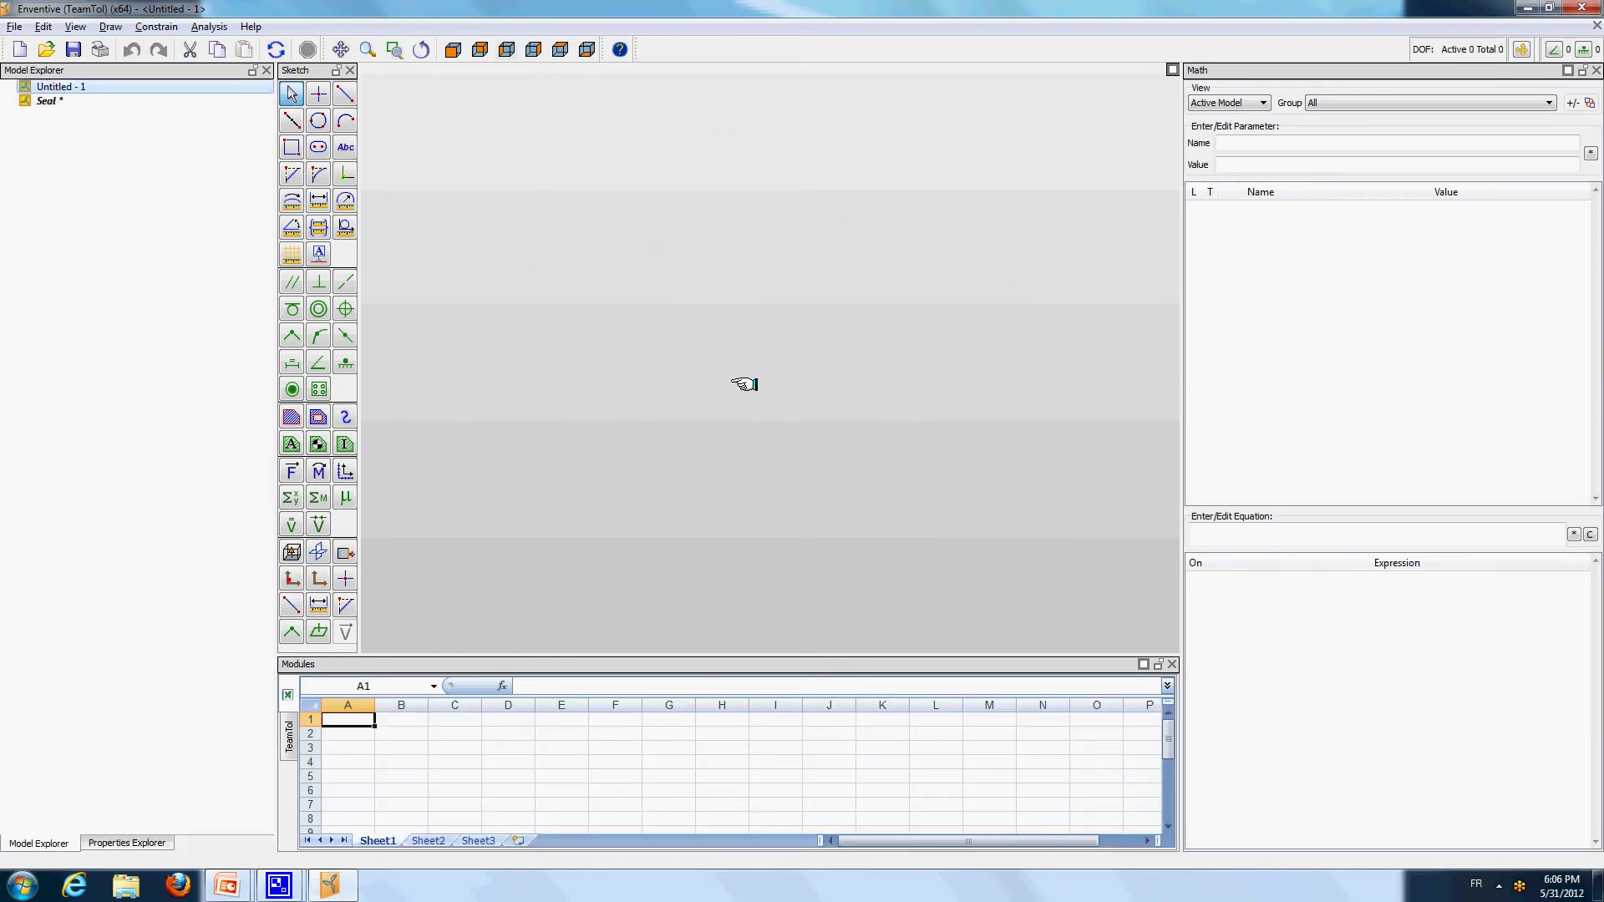
{"action": "left_click_drag", "start_coordinate": [1182, 373], "coordinate": [1262, 373]}
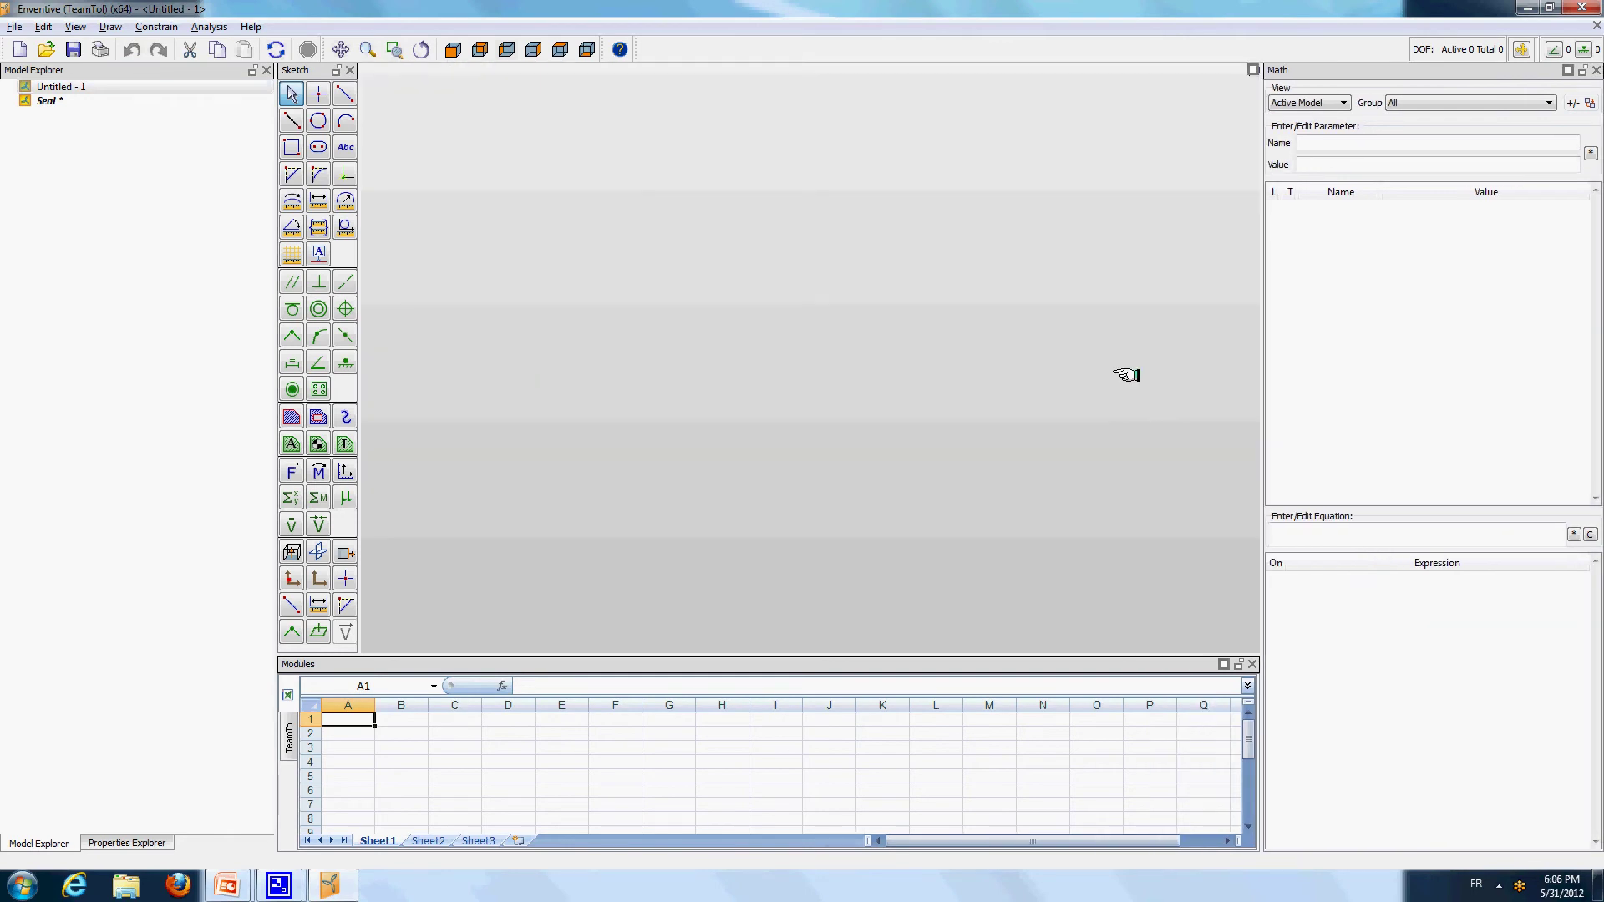
Load a Bottom_Cover model instance into Untitled - 1 and place it in the drawing area
{"action": "left_click", "coordinate": [12, 25]}
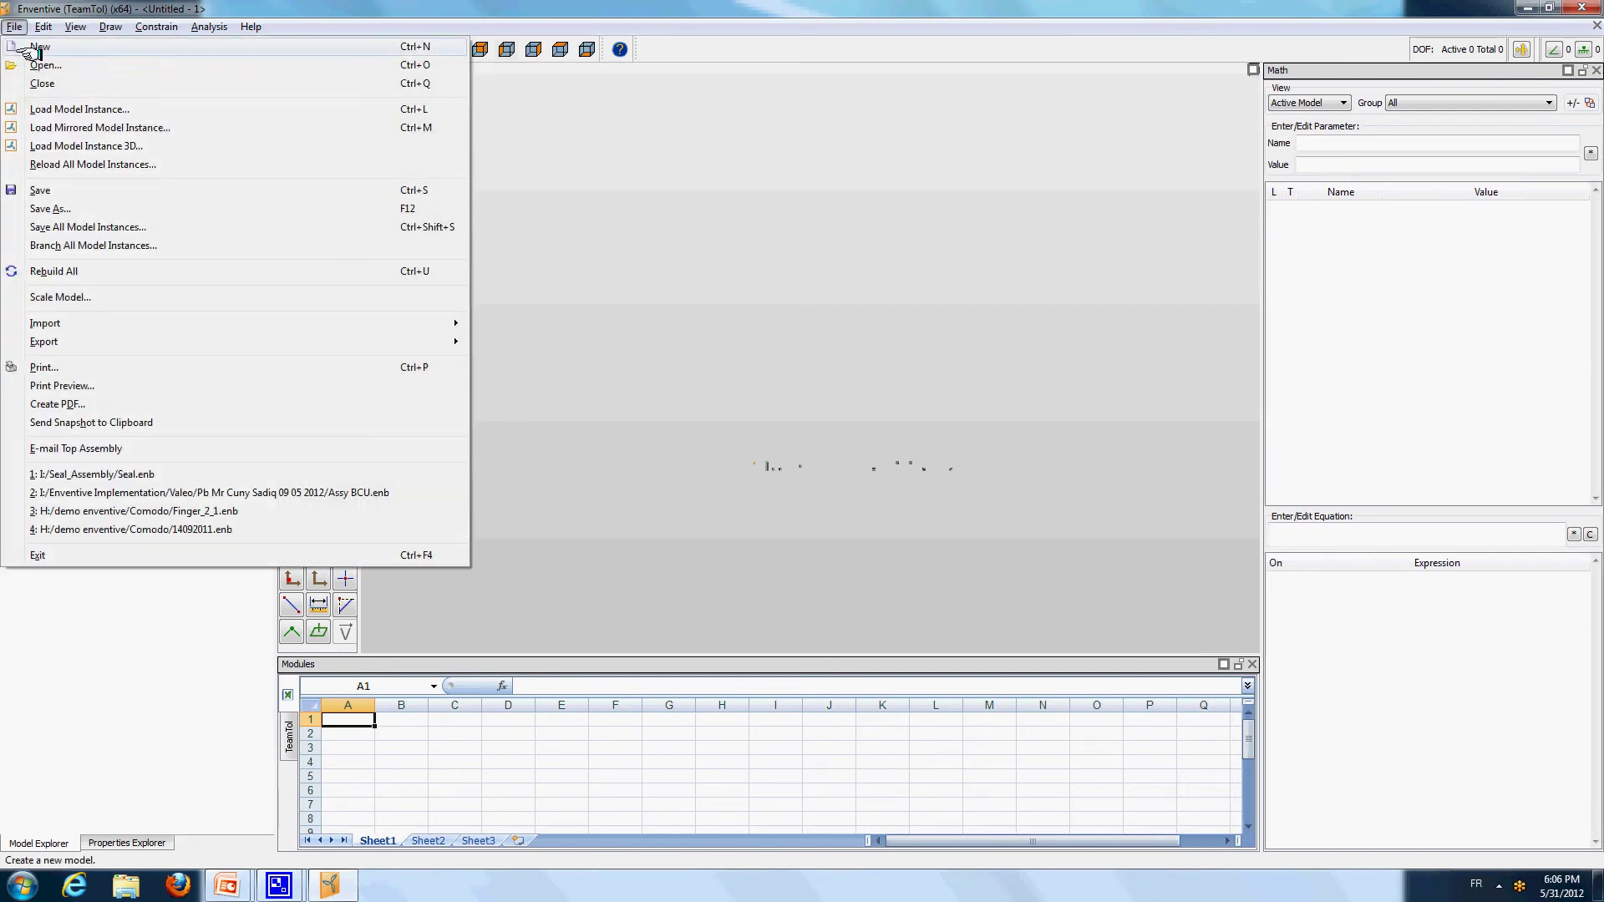
{"action": "left_click", "coordinate": [137, 107]}
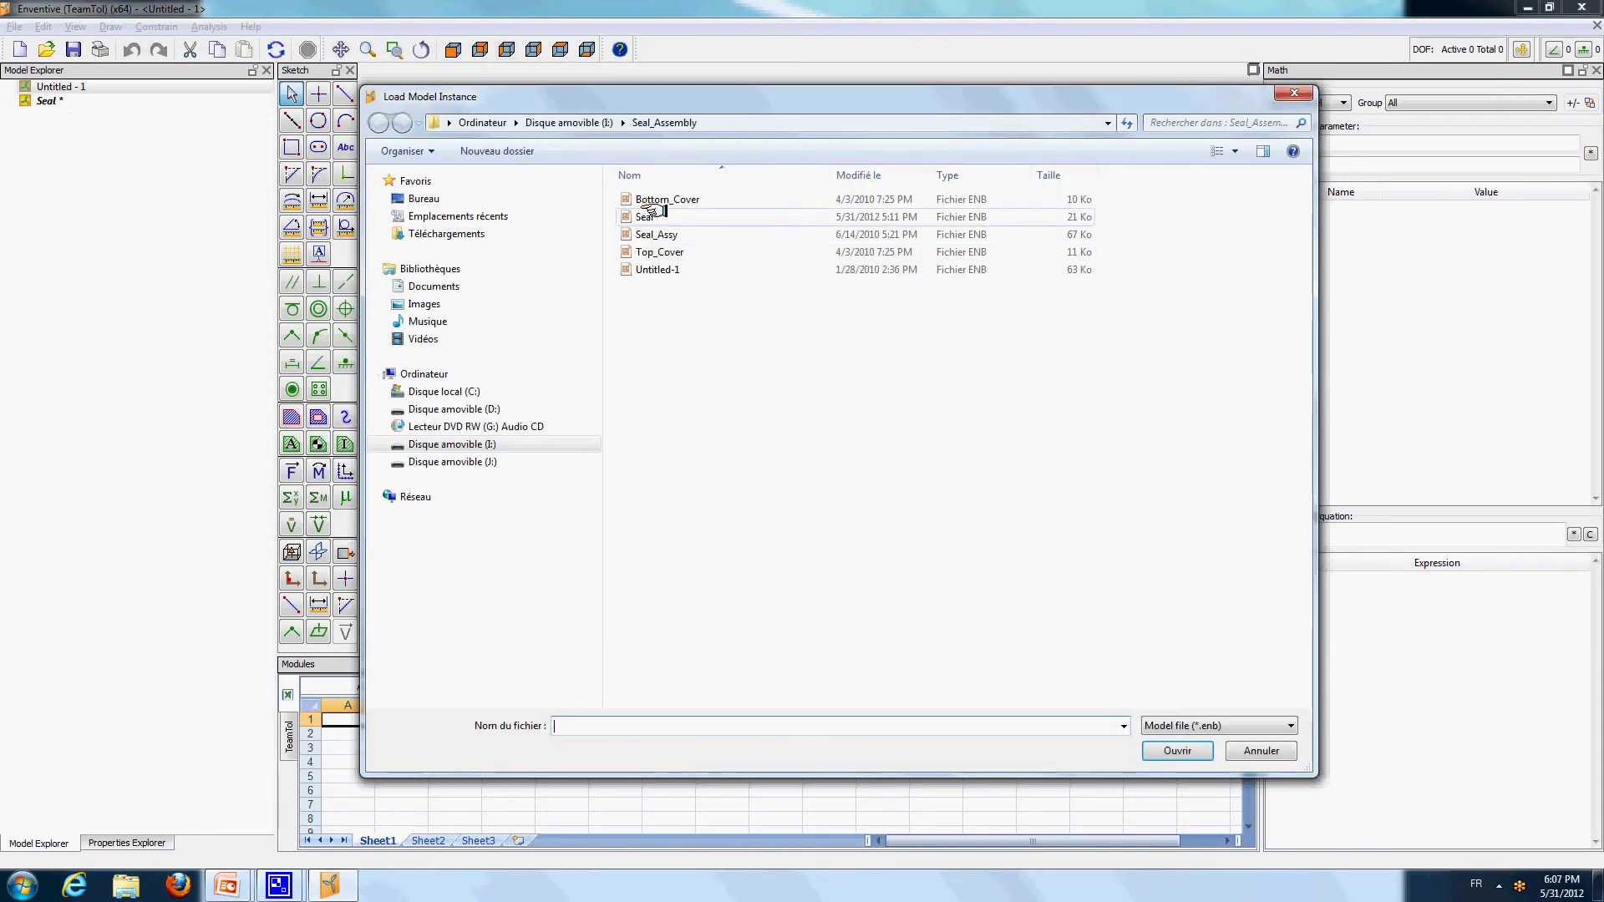
{"action": "left_click", "coordinate": [669, 201]}
{"action": "left_click", "coordinate": [1172, 747]}
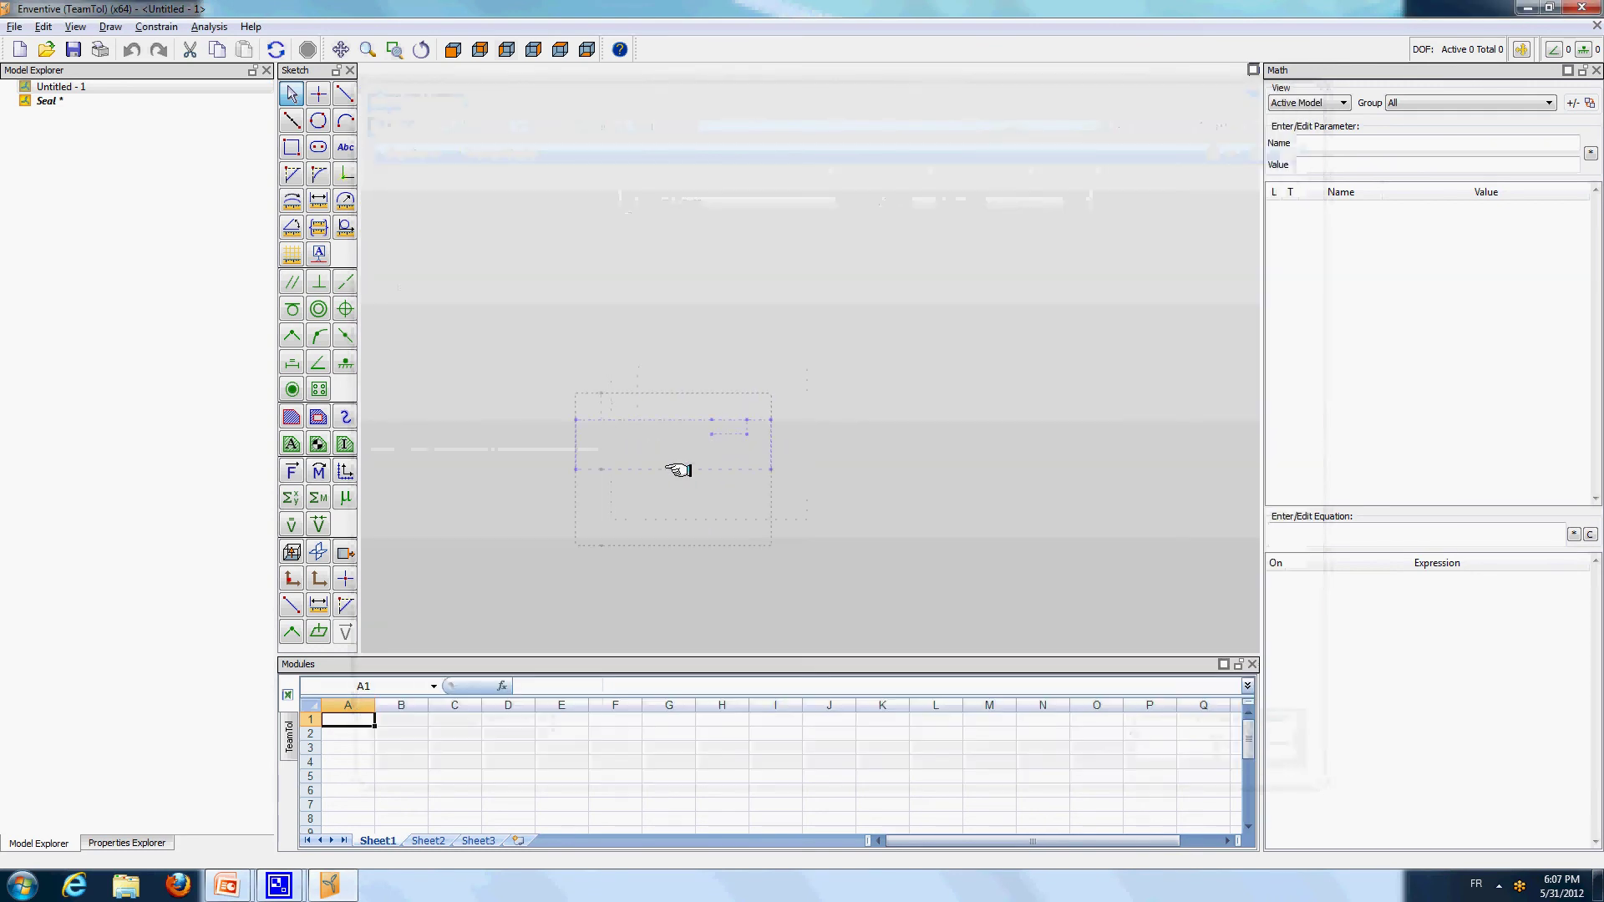
{"action": "left_click", "coordinate": [728, 450]}
{"action": "scroll", "coordinate": [741, 449], "scroll_direction": "up", "scroll_amount": 2}
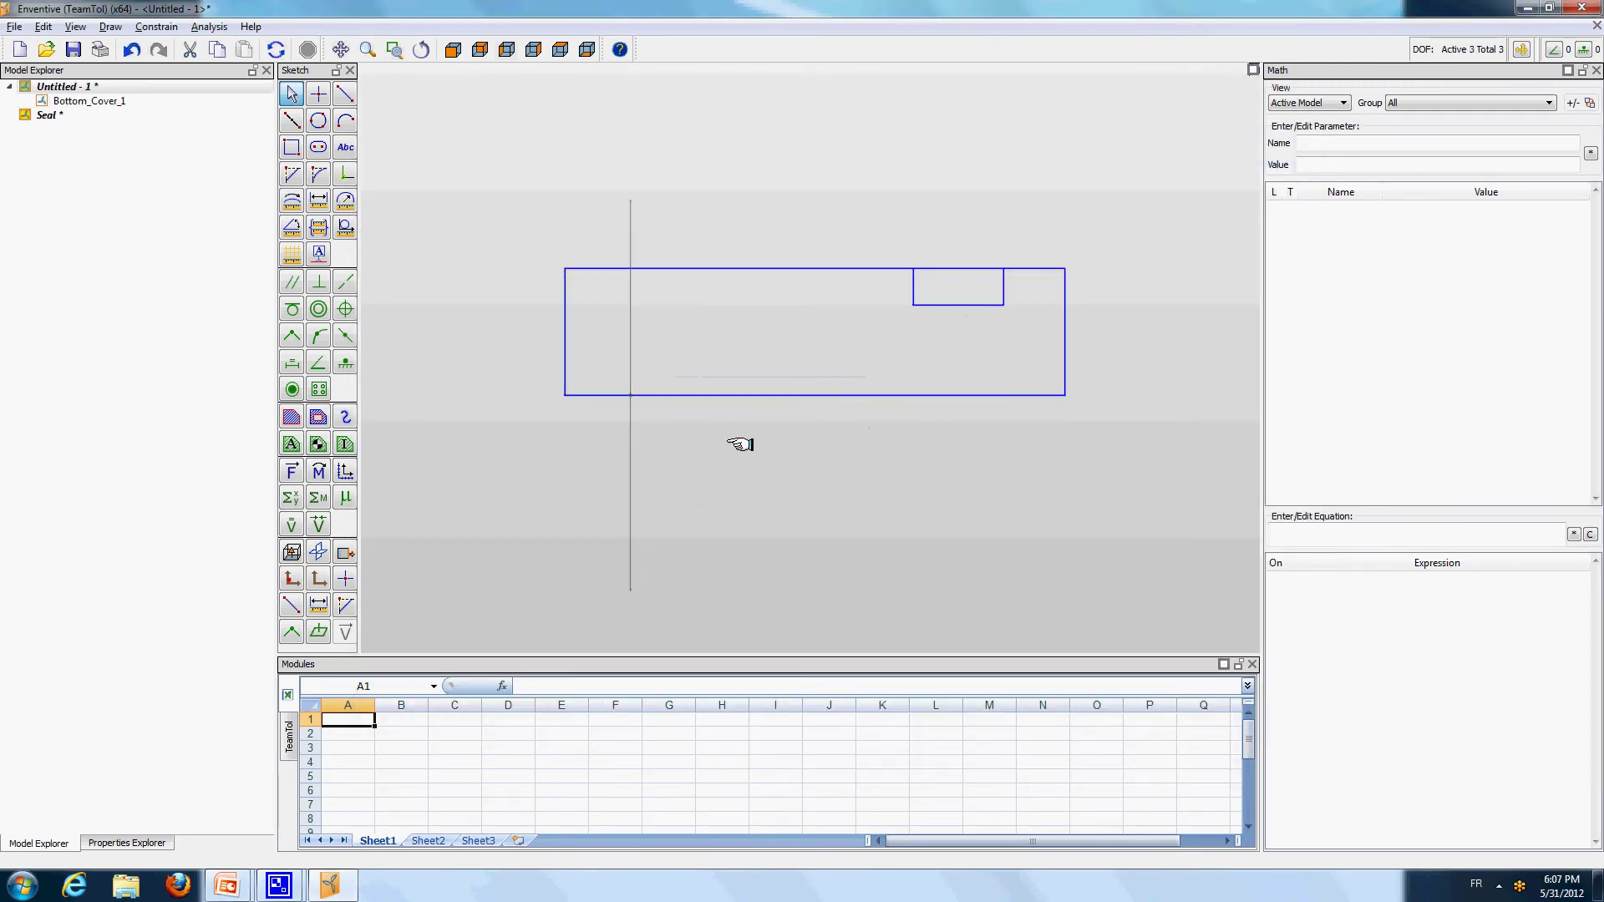
Fix the Bottom_Cover in place by constraining its bottom edge at 0° and its lower-left corner point
{"action": "left_click", "coordinate": [345, 362]}
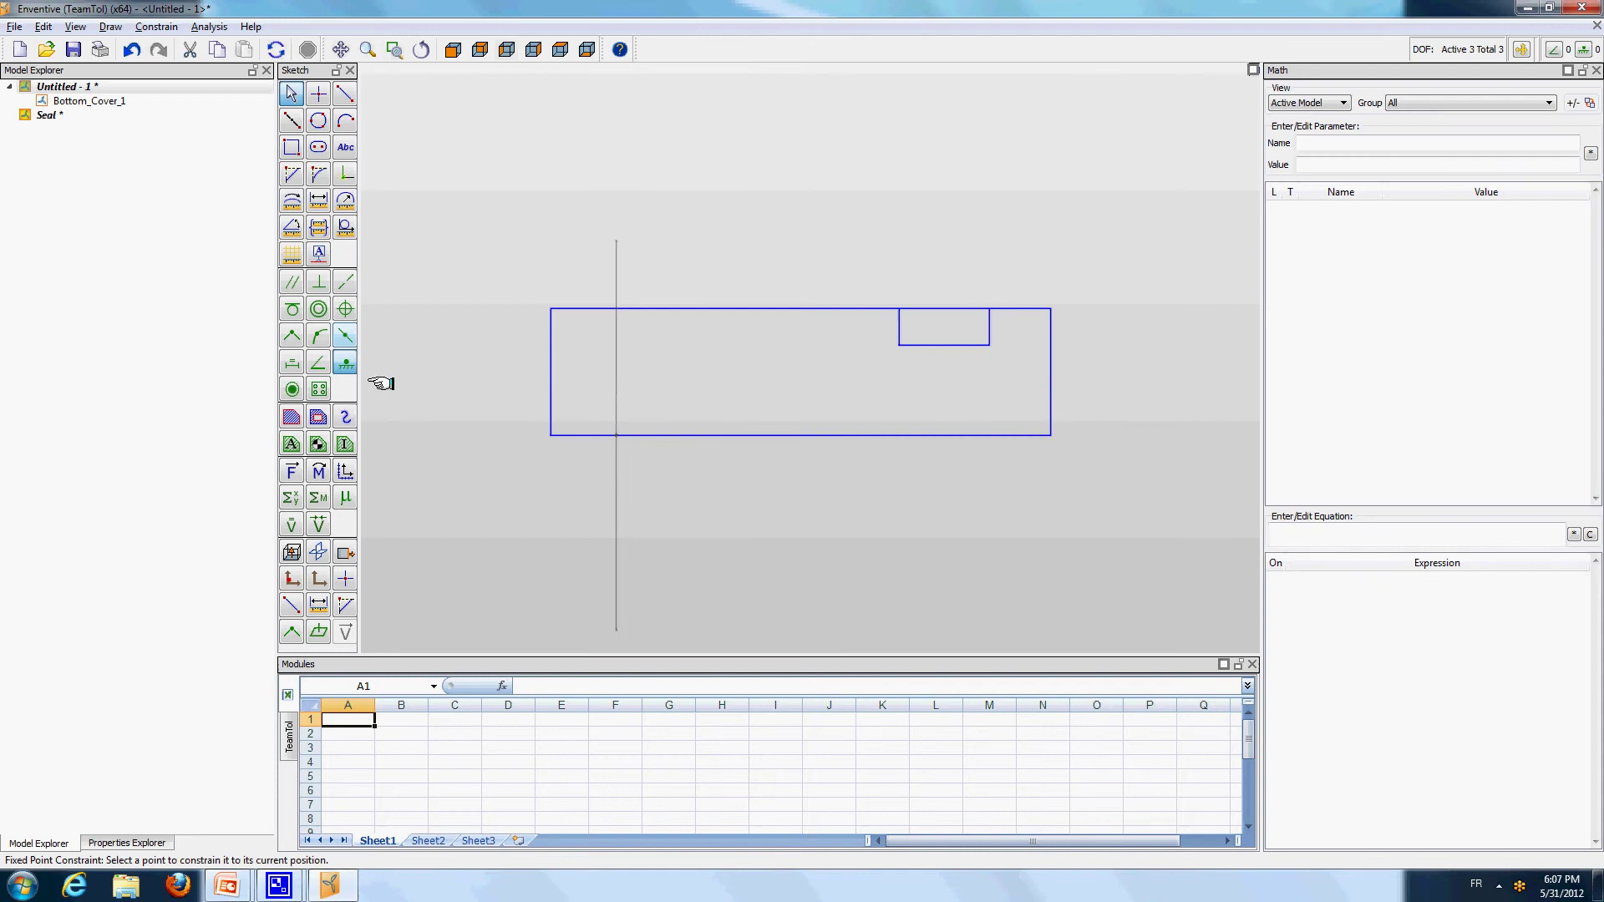
{"action": "left_click", "coordinate": [746, 435]}
{"action": "left_click", "coordinate": [532, 444]}
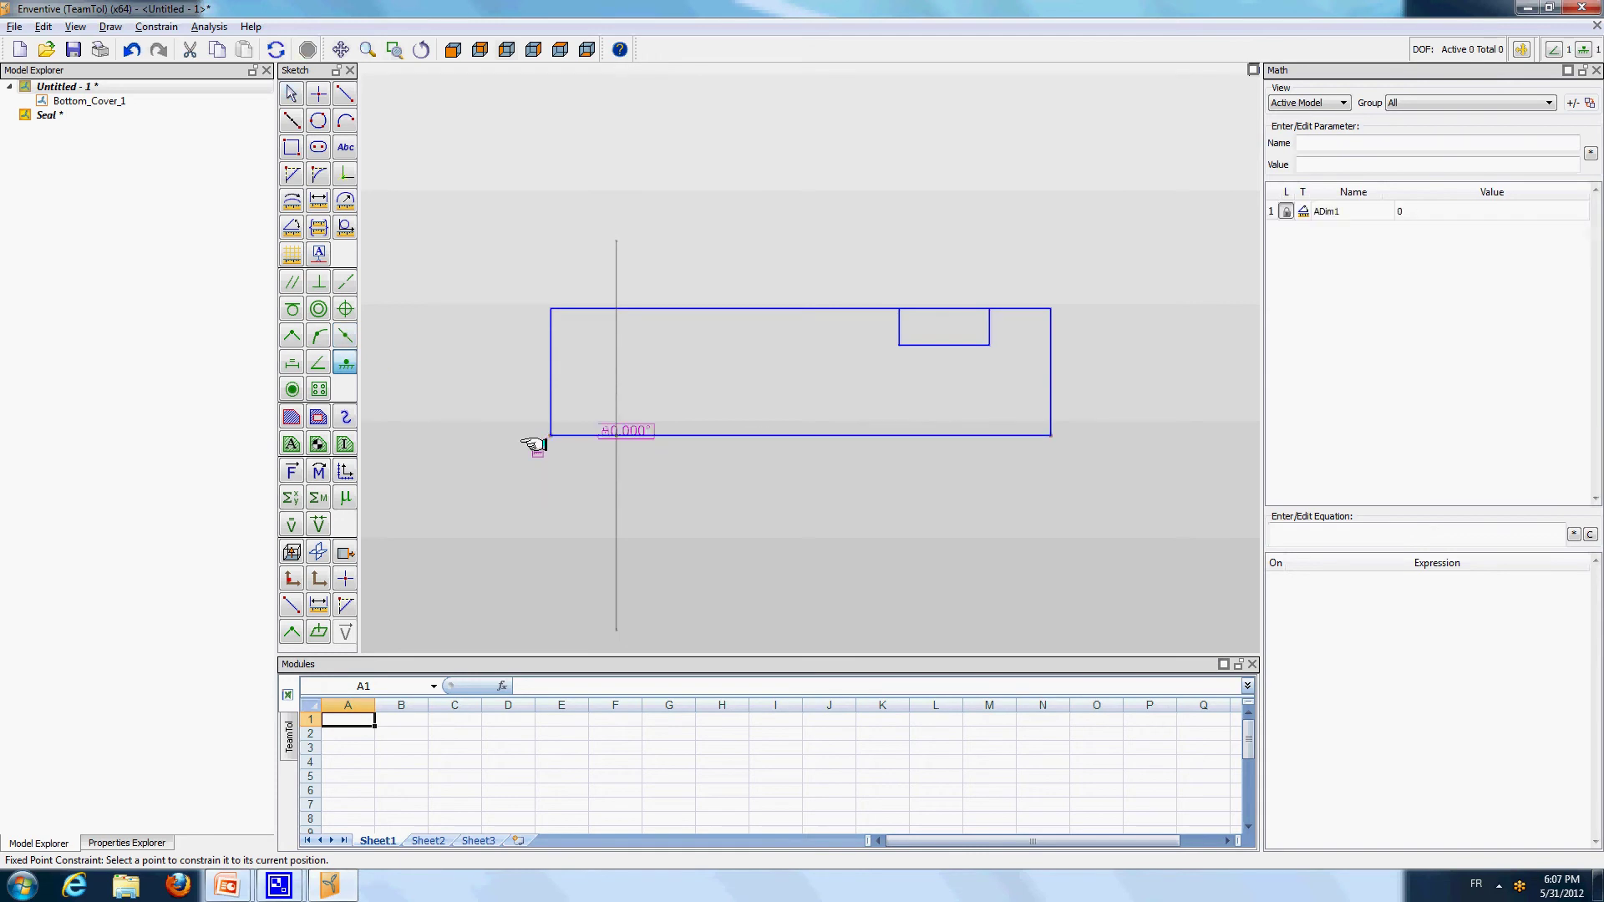
{"action": "key", "text": "Escape"}
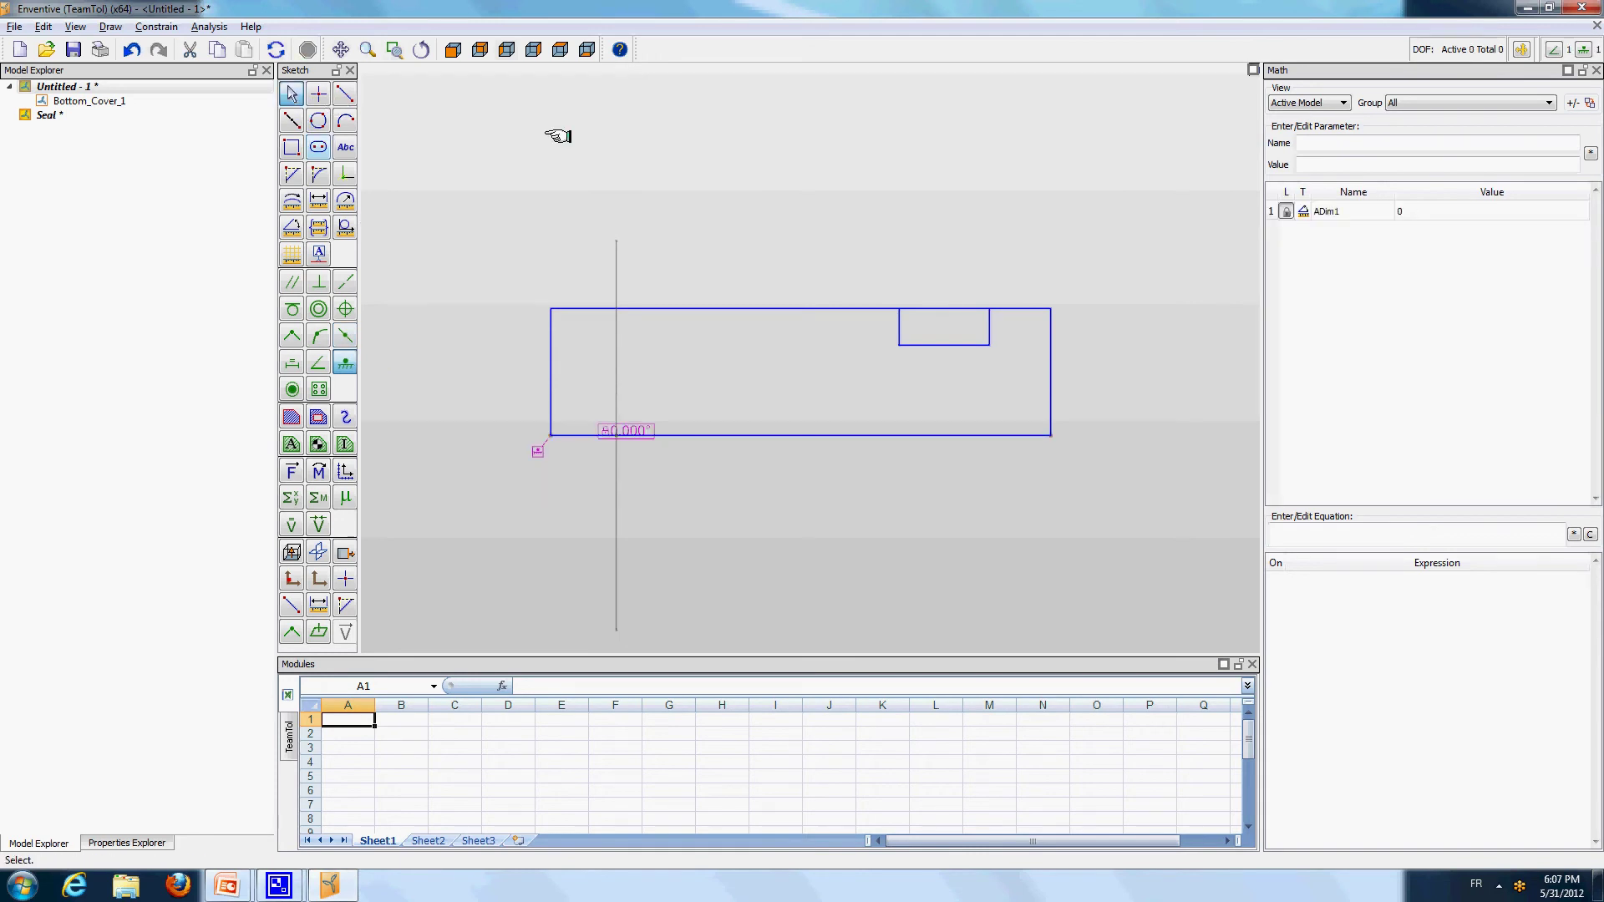
Load a Top_Cover model instance into Untitled - 1, above the Bottom_Cover
{"action": "right_click", "coordinate": [104, 87]}
{"action": "left_click", "coordinate": [173, 144]}
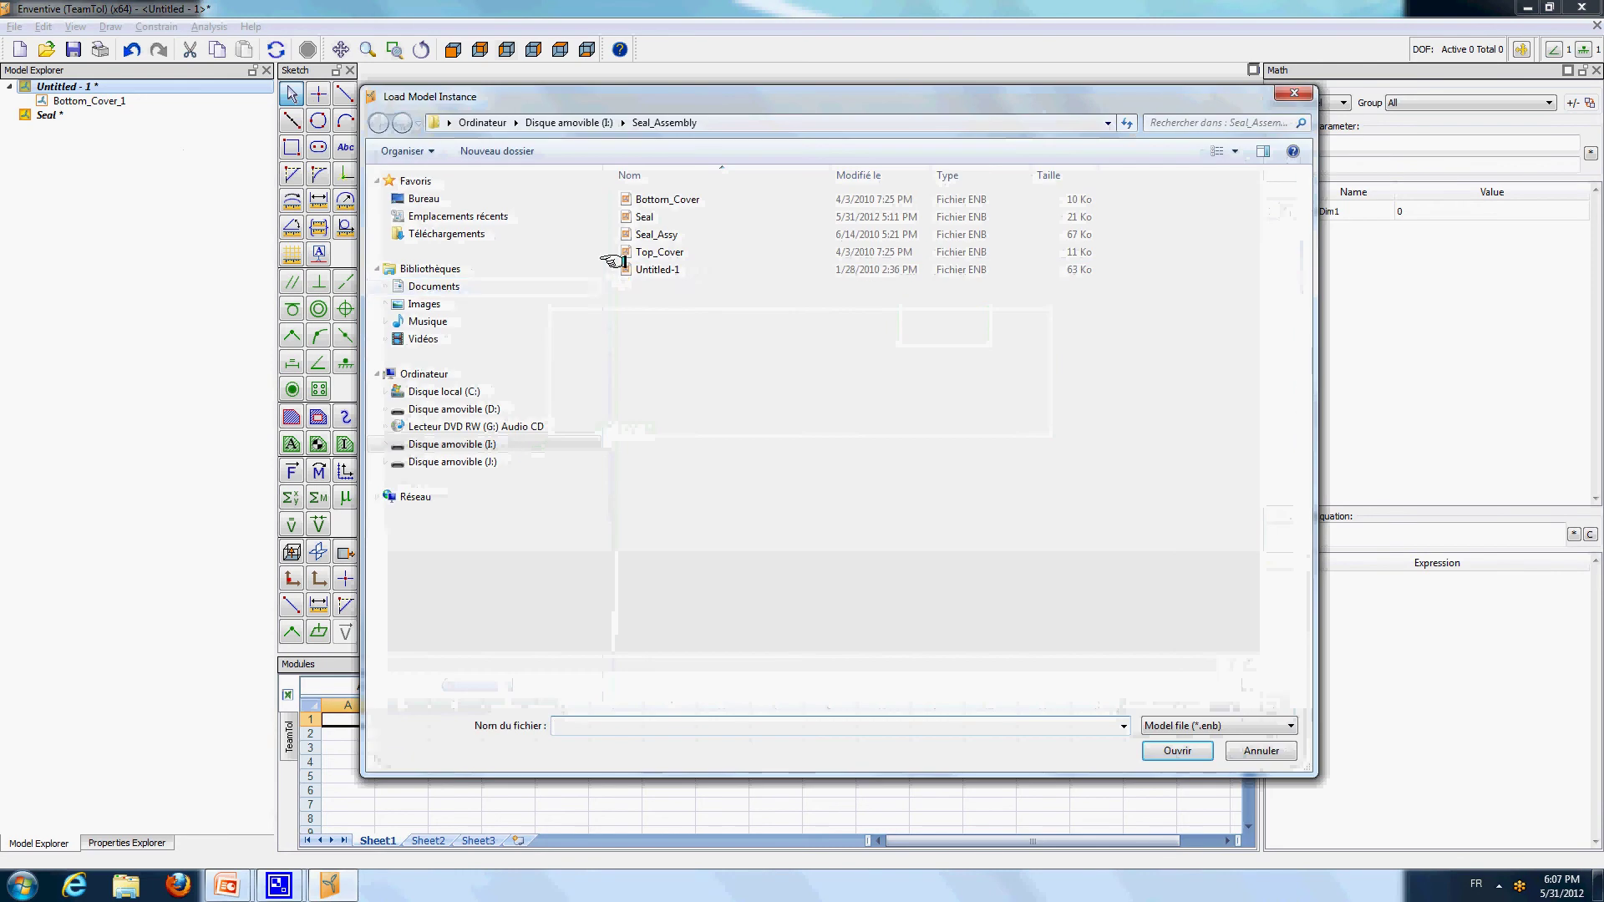
{"action": "left_click", "coordinate": [655, 251]}
{"action": "left_click", "coordinate": [1185, 749]}
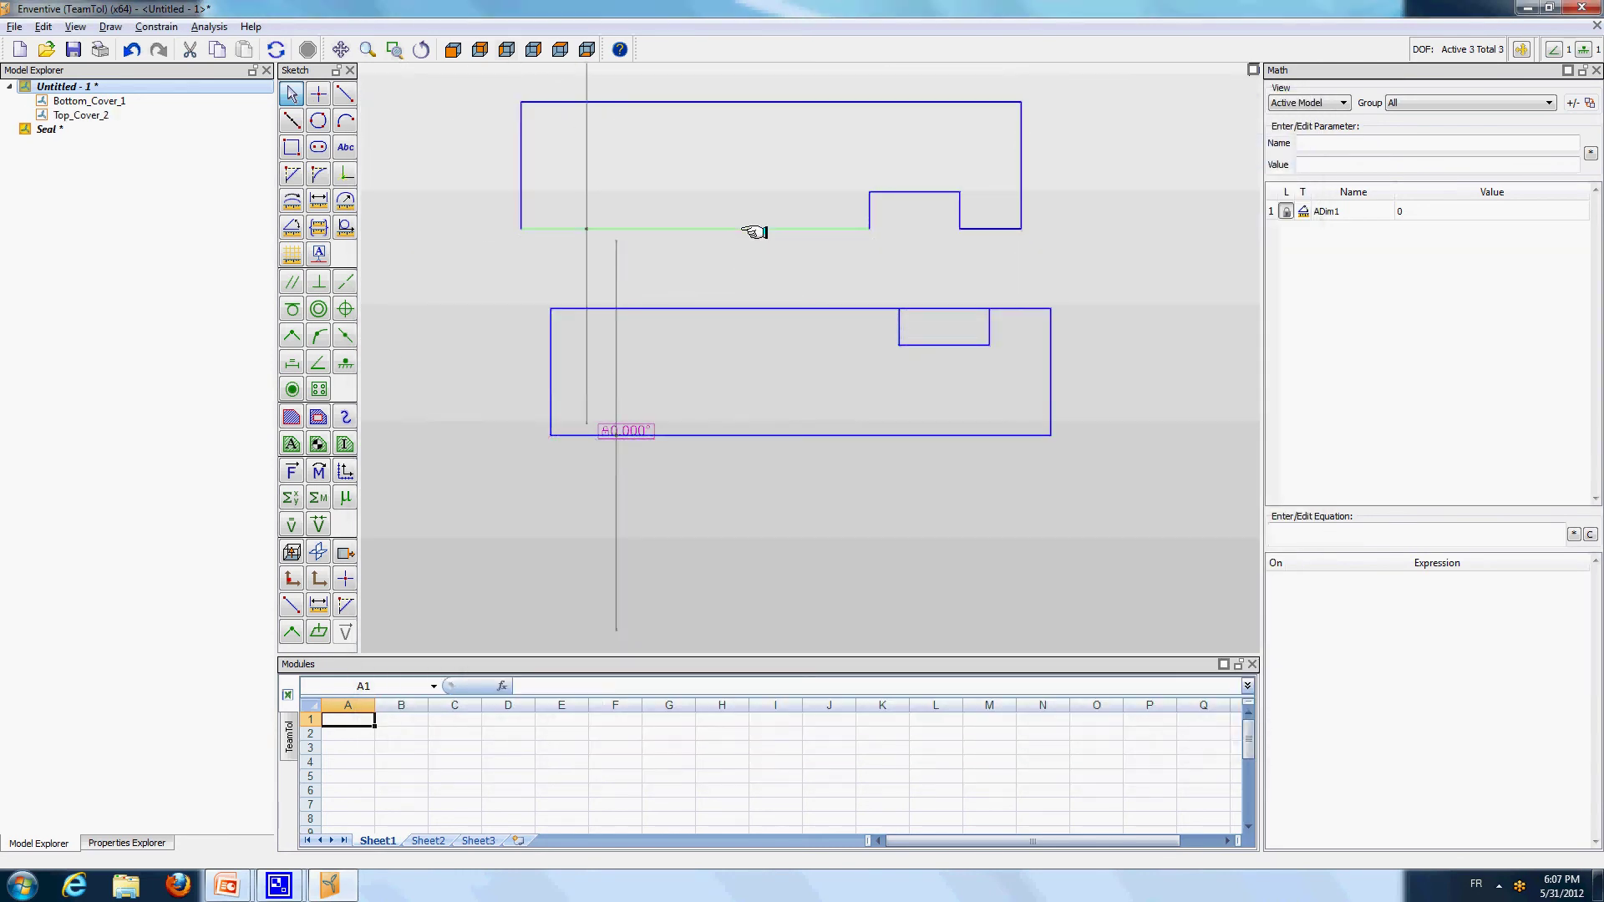
Select the whole Top_Cover instance and set its display color to red
{"action": "right_click", "coordinate": [749, 229]}
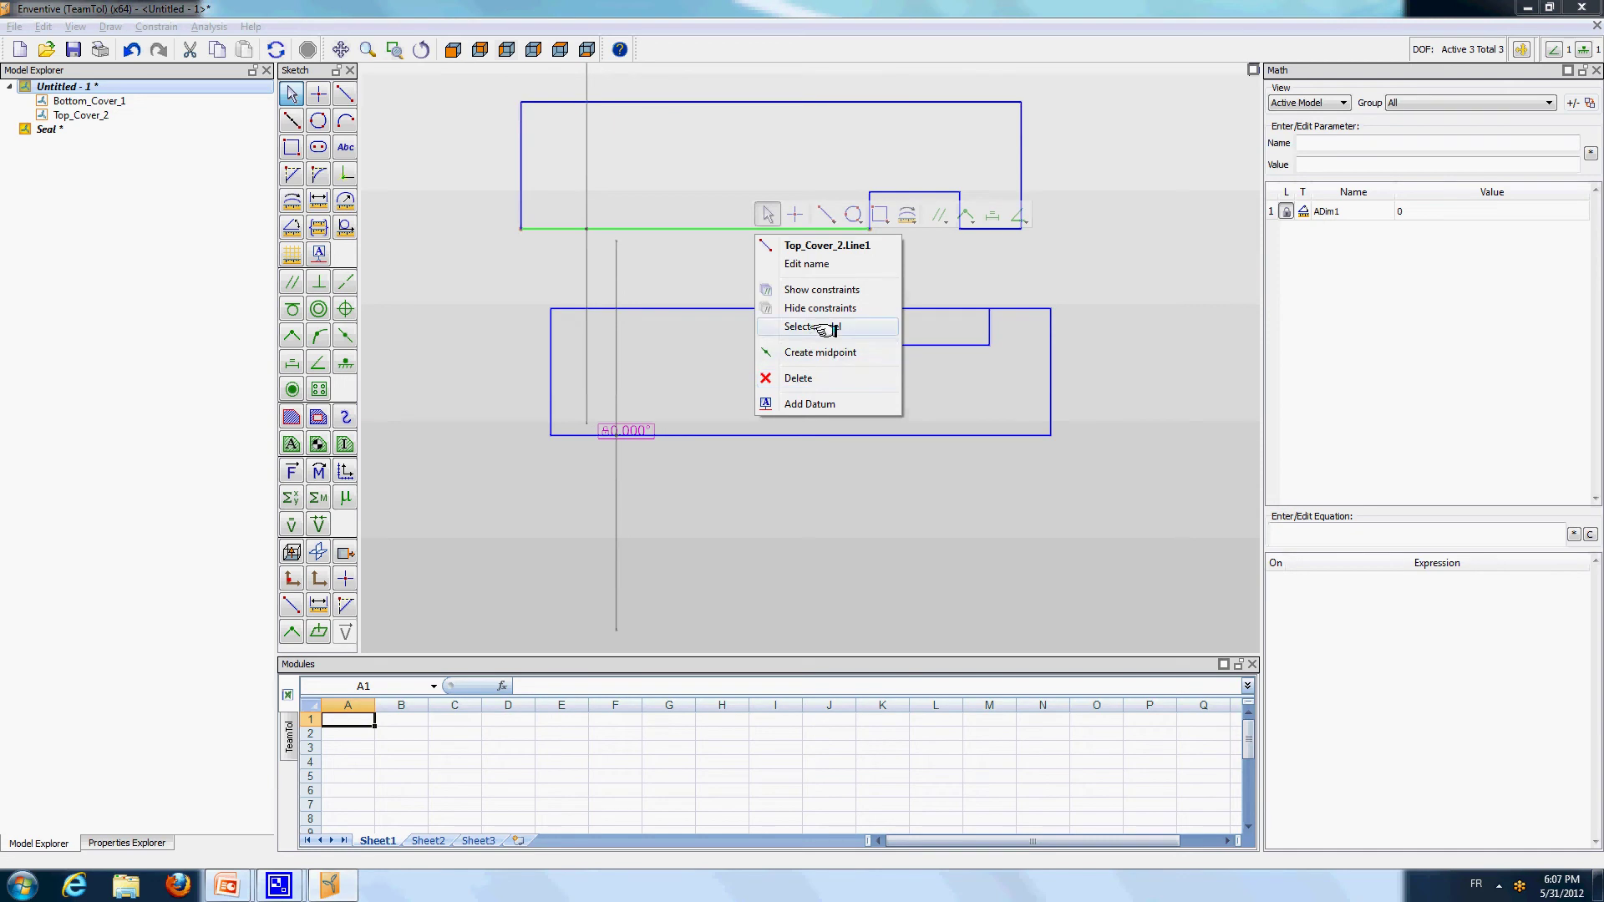
{"action": "left_click", "coordinate": [814, 326]}
{"action": "left_click", "coordinate": [123, 842]}
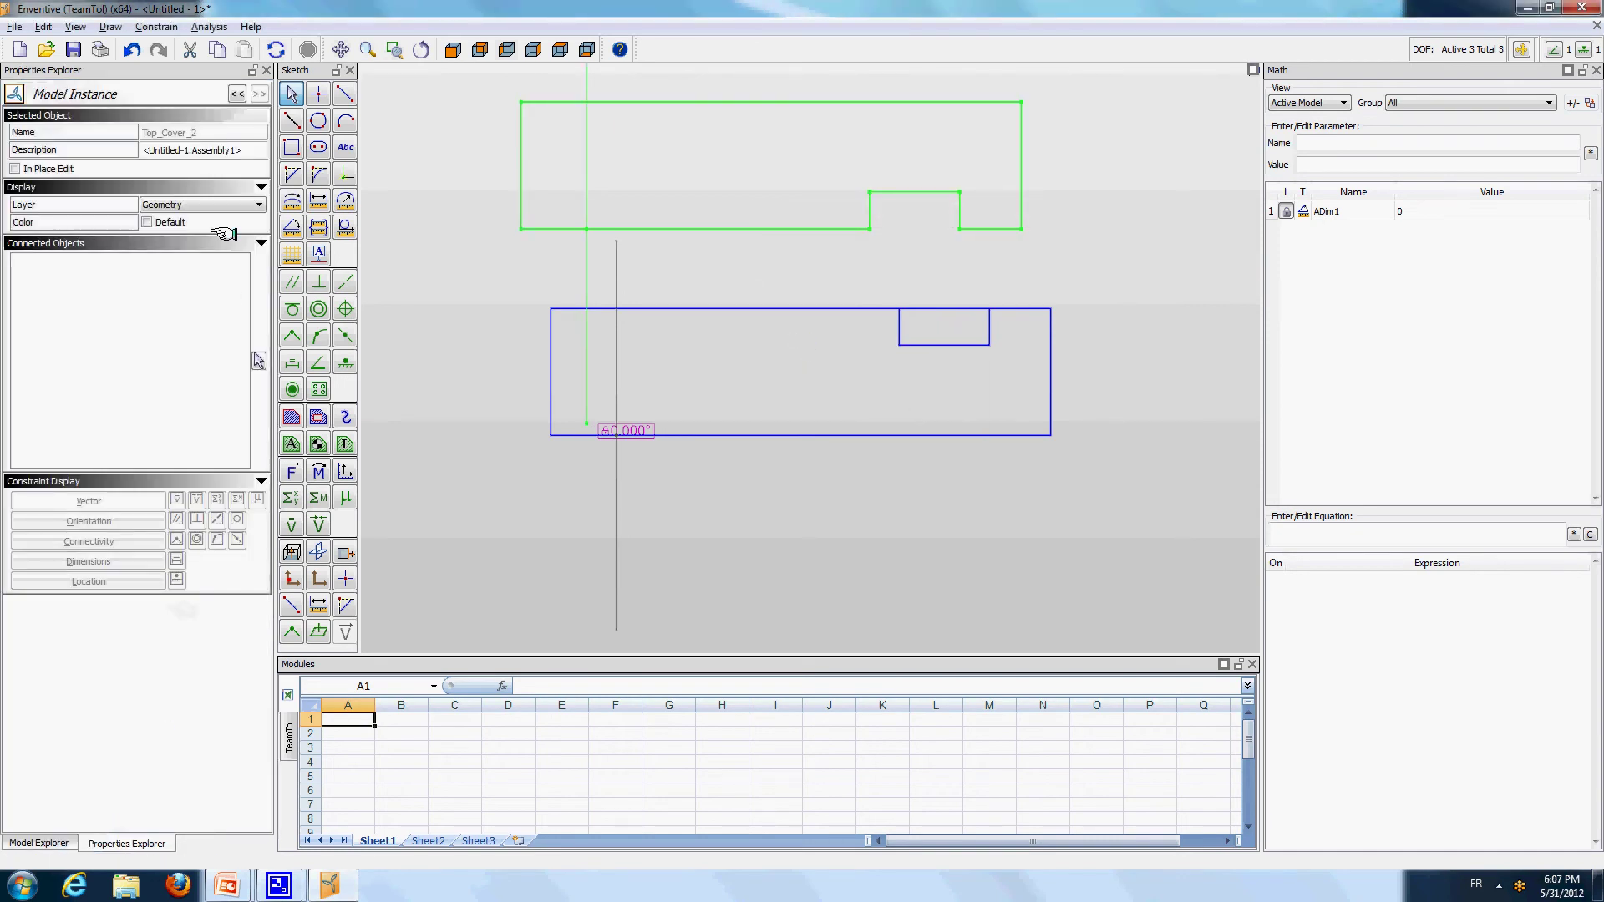
{"action": "left_click", "coordinate": [250, 221]}
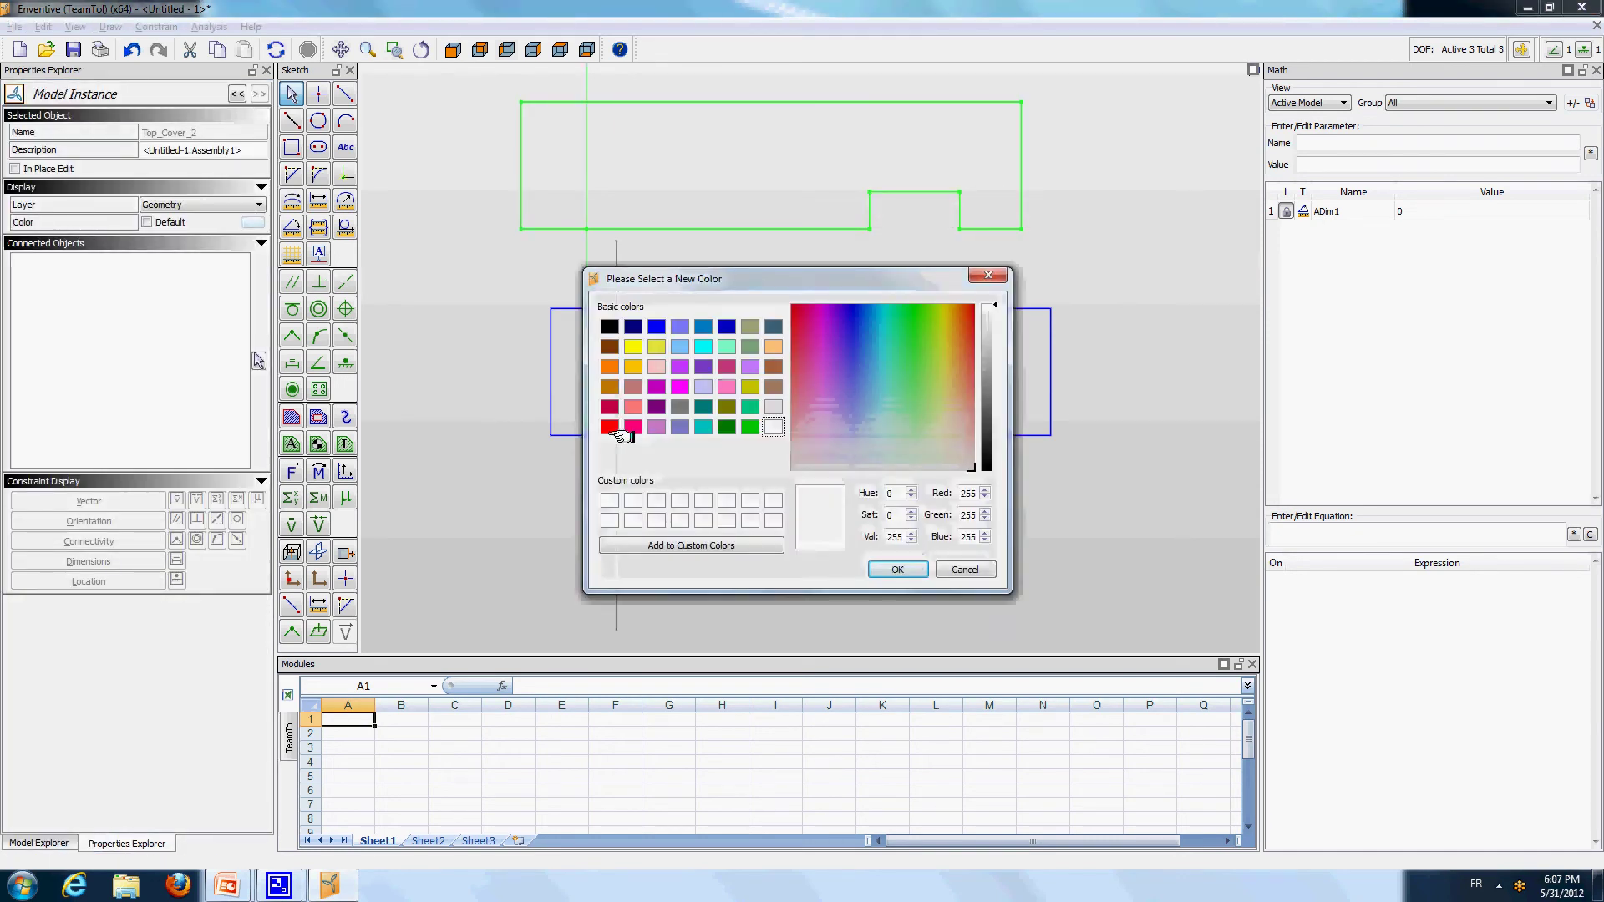
{"action": "left_click", "coordinate": [898, 569]}
{"action": "left_click", "coordinate": [447, 259]}
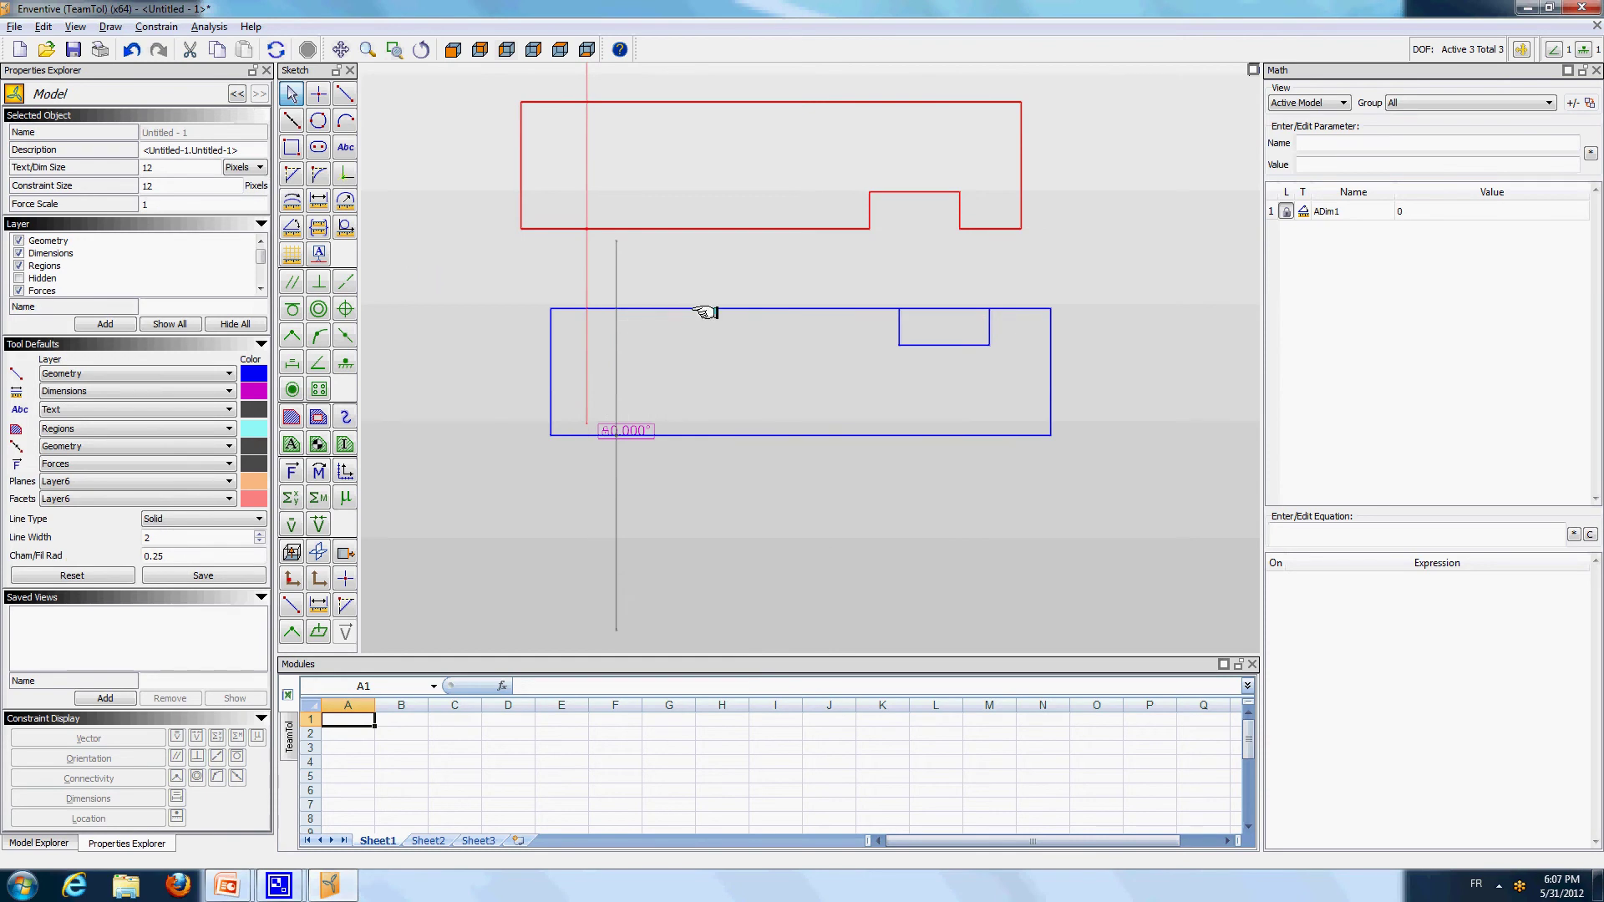
Mate the Top_Cover to the Bottom_Cover with Point On Object constraints: both lower corners on the Bottom_Cover's top edge, centerline point on its centerline
{"action": "left_click", "coordinate": [318, 336]}
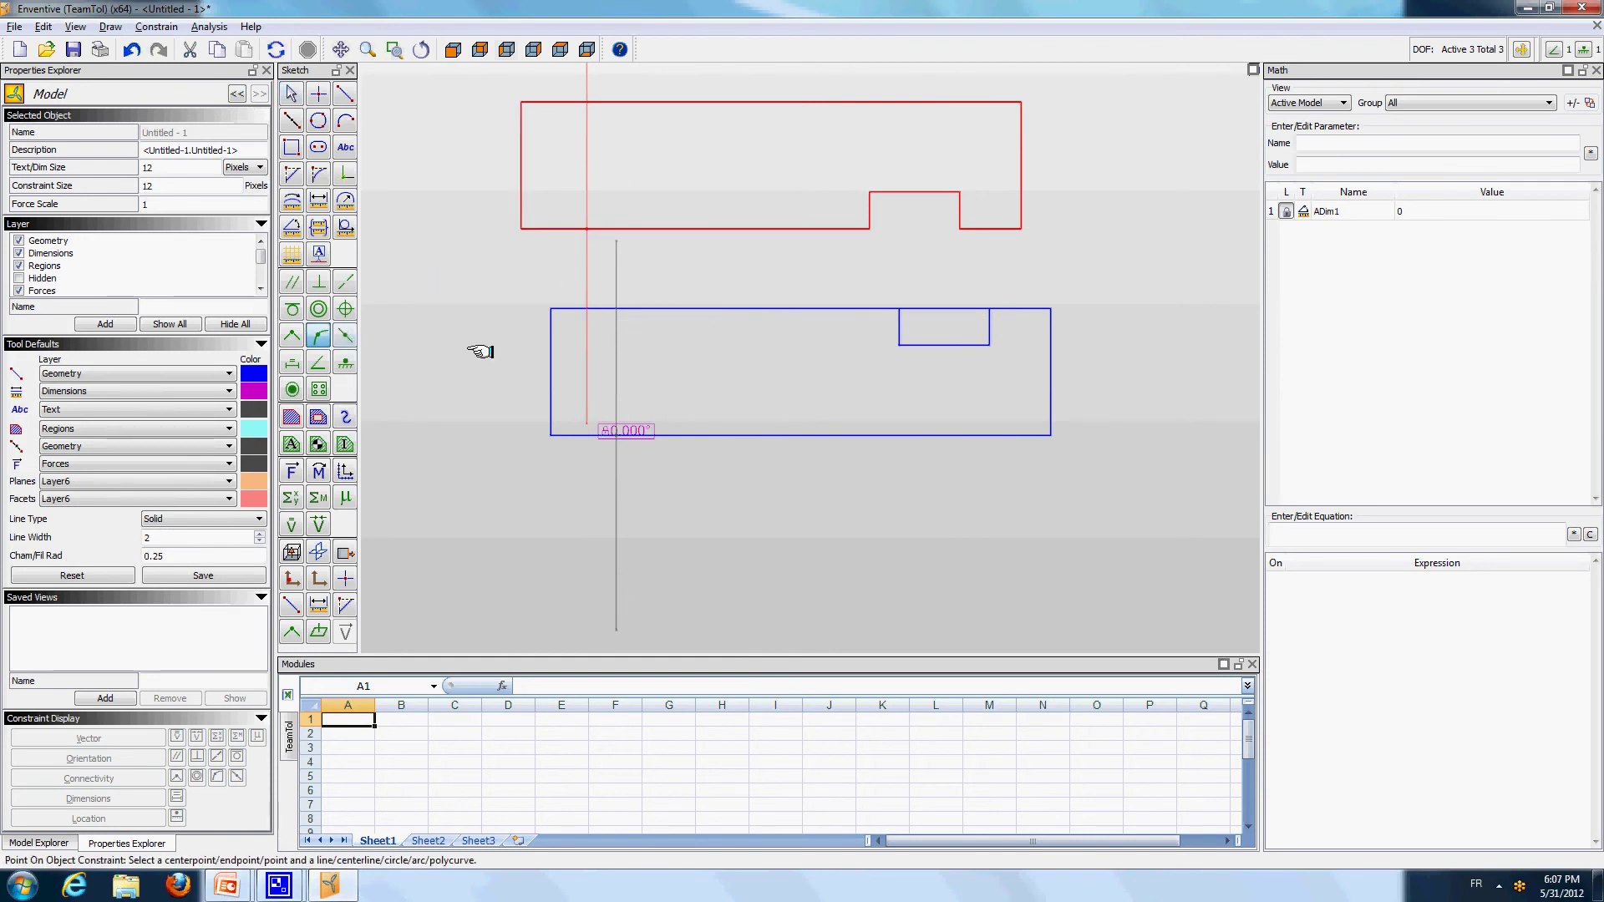
{"action": "left_click", "coordinate": [519, 248]}
{"action": "left_click", "coordinate": [602, 309]}
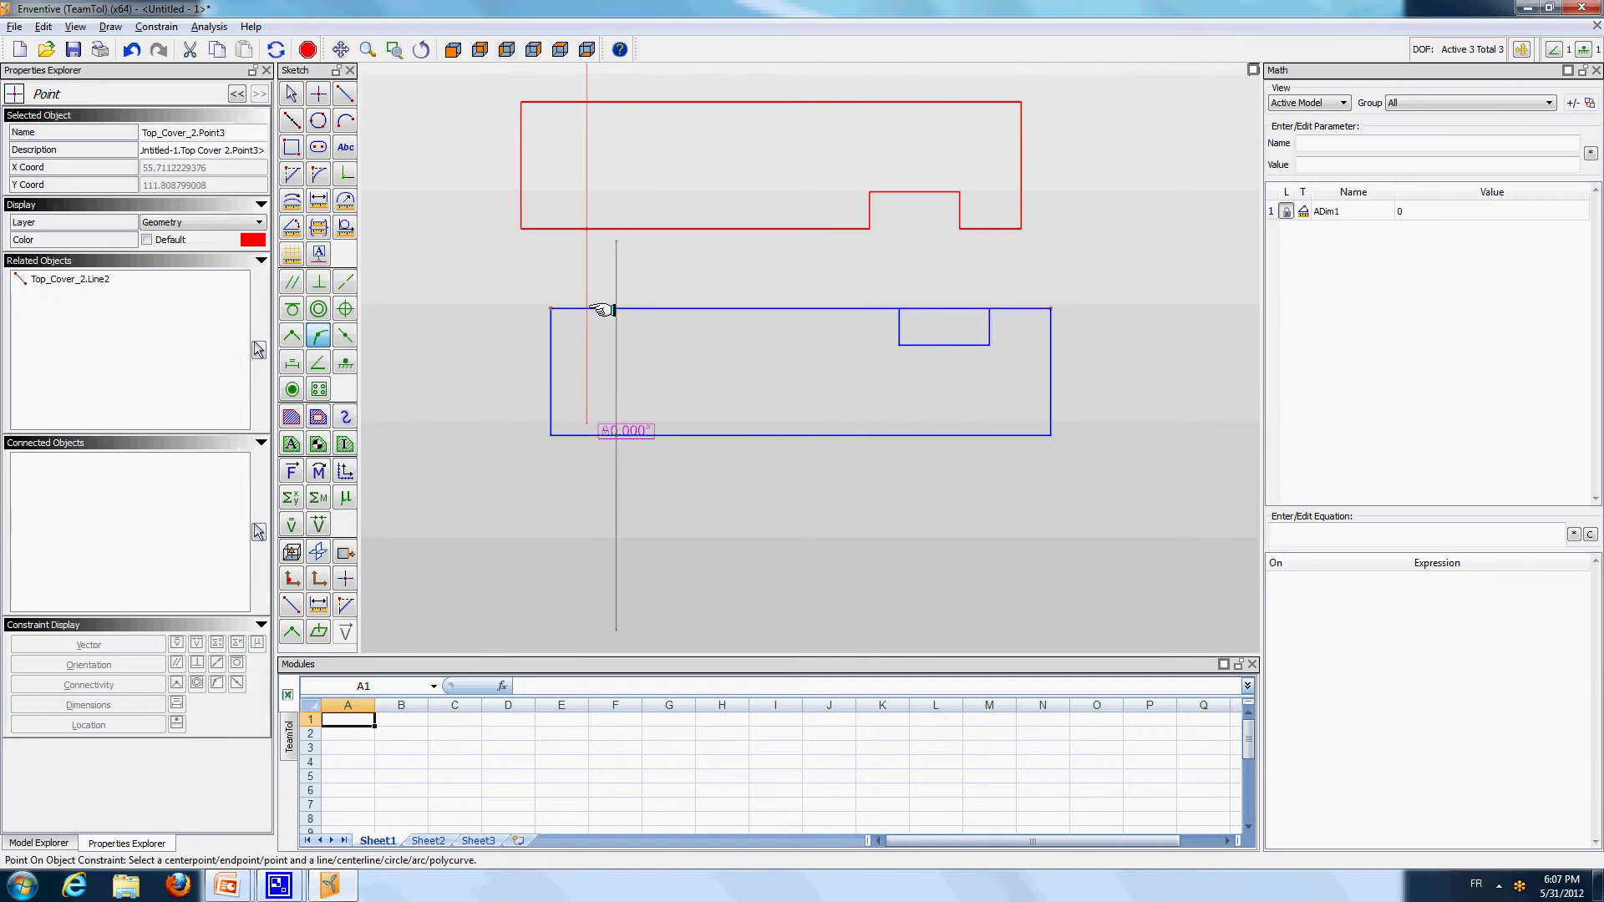
{"action": "left_click", "coordinate": [1020, 274]}
{"action": "left_click", "coordinate": [1028, 308]}
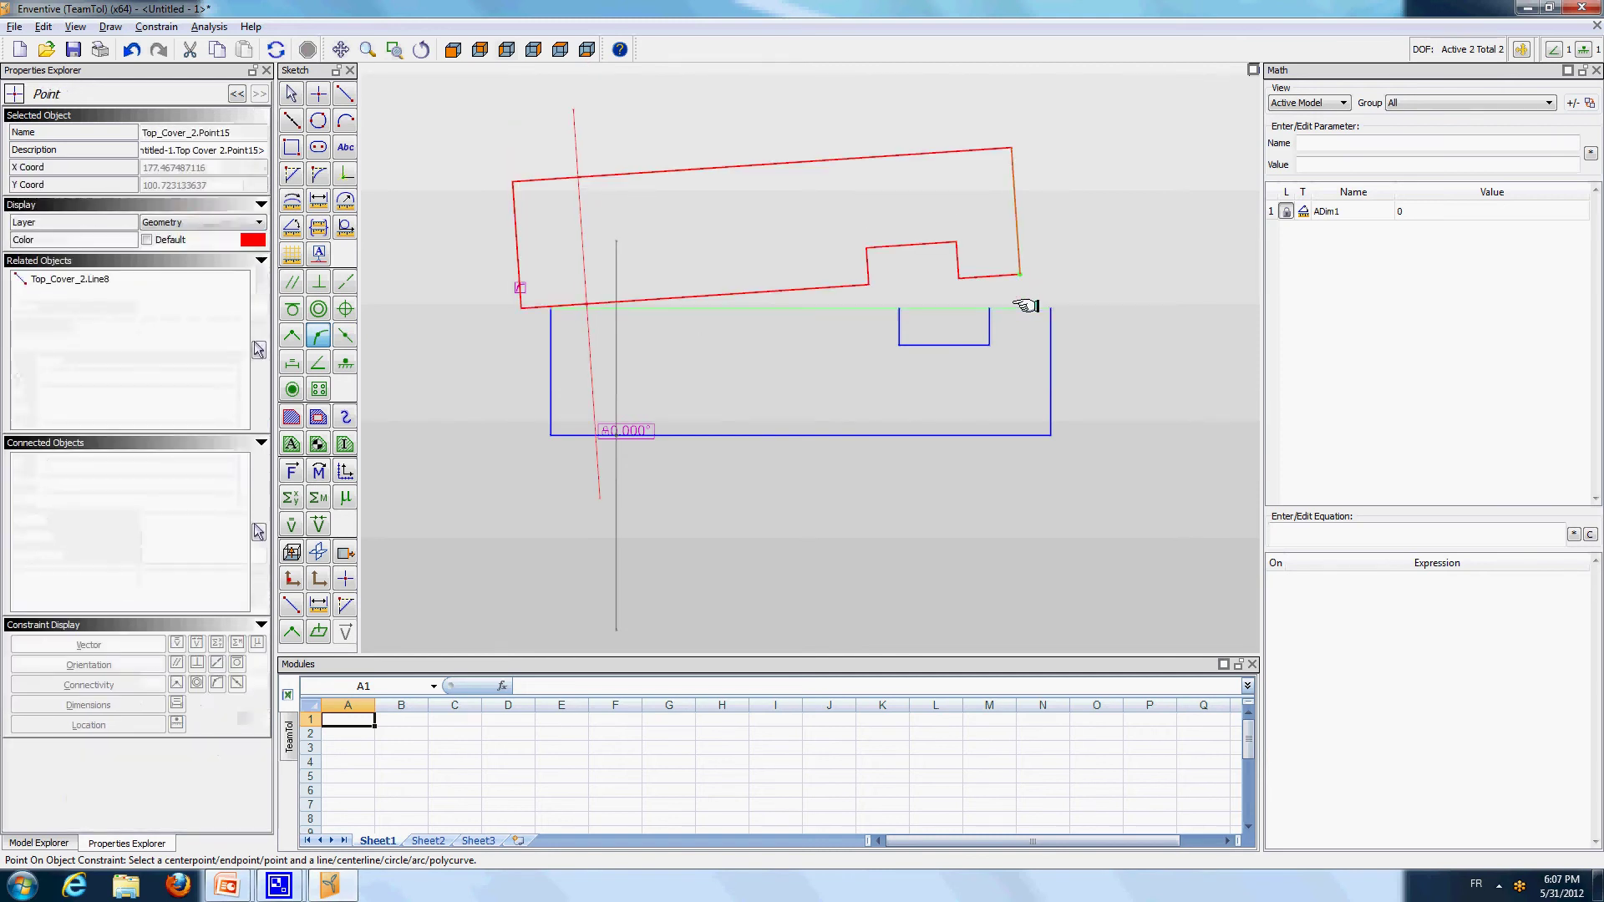
{"action": "left_click", "coordinate": [587, 309]}
{"action": "left_click", "coordinate": [617, 336]}
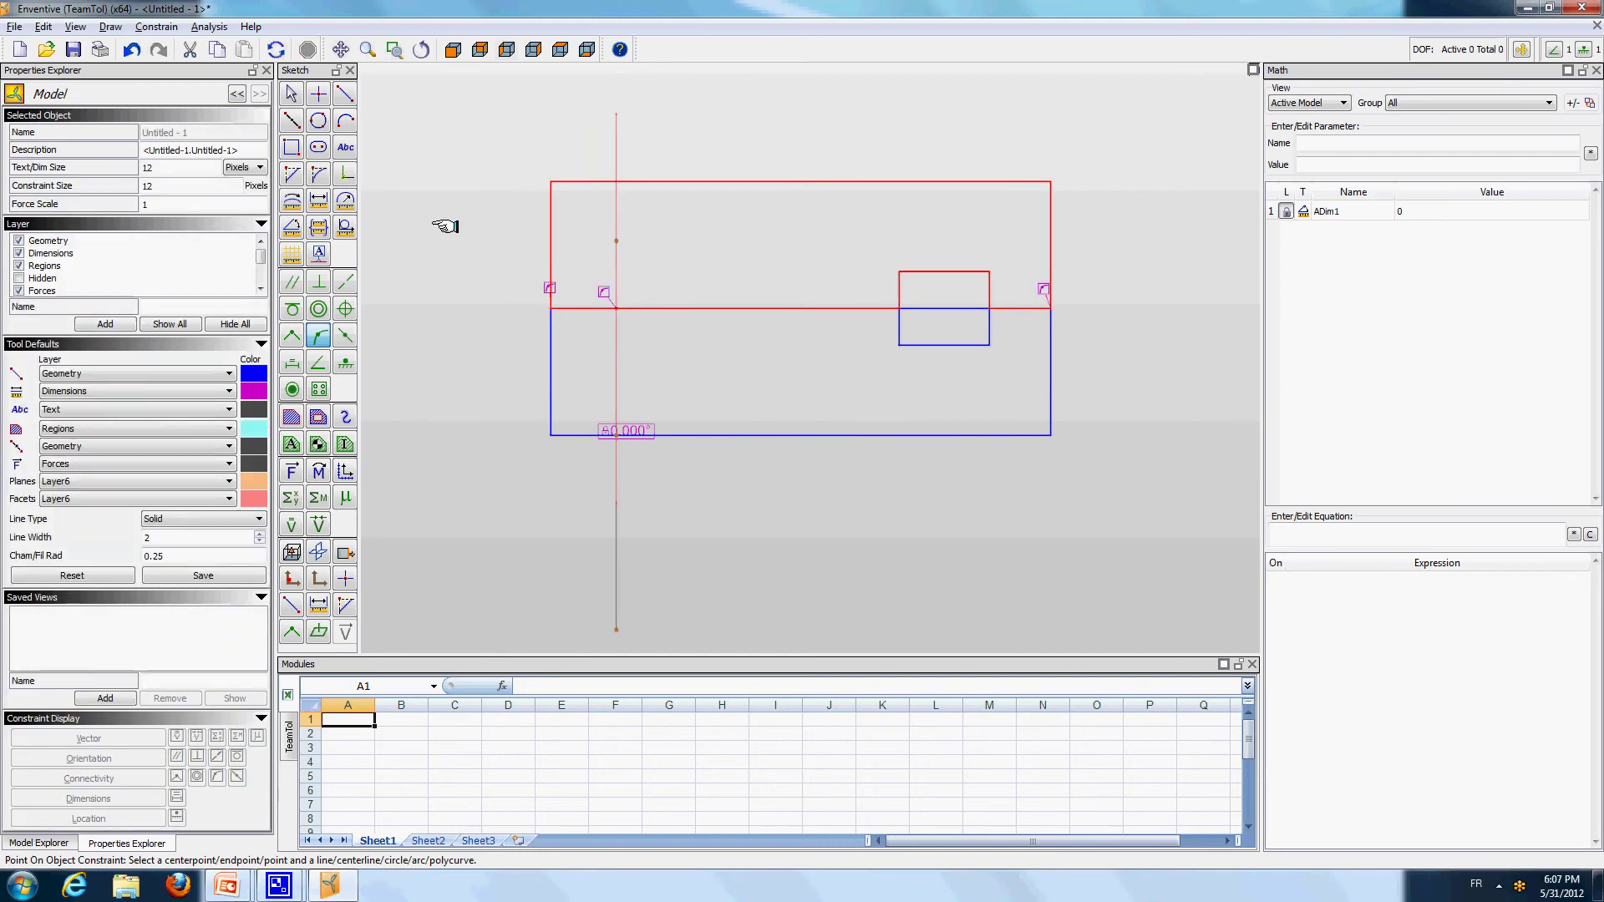
{"action": "key", "text": "Escape"}
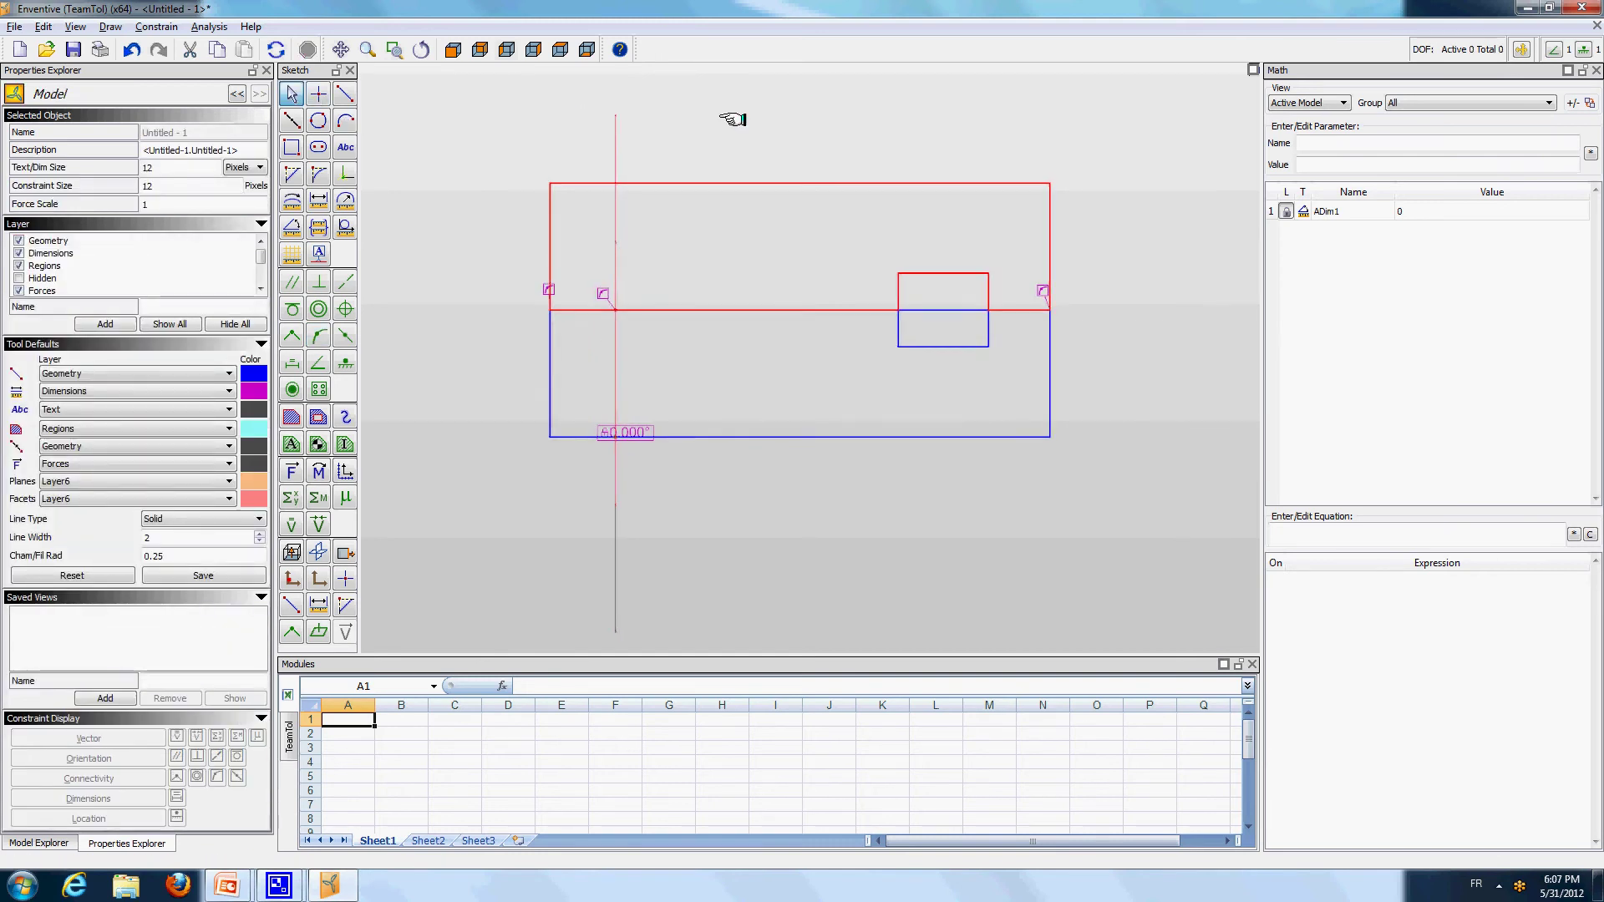
Hide all constraint symbols in the sketch view
{"action": "scroll", "coordinate": [752, 390], "scroll_direction": "up", "scroll_amount": 3}
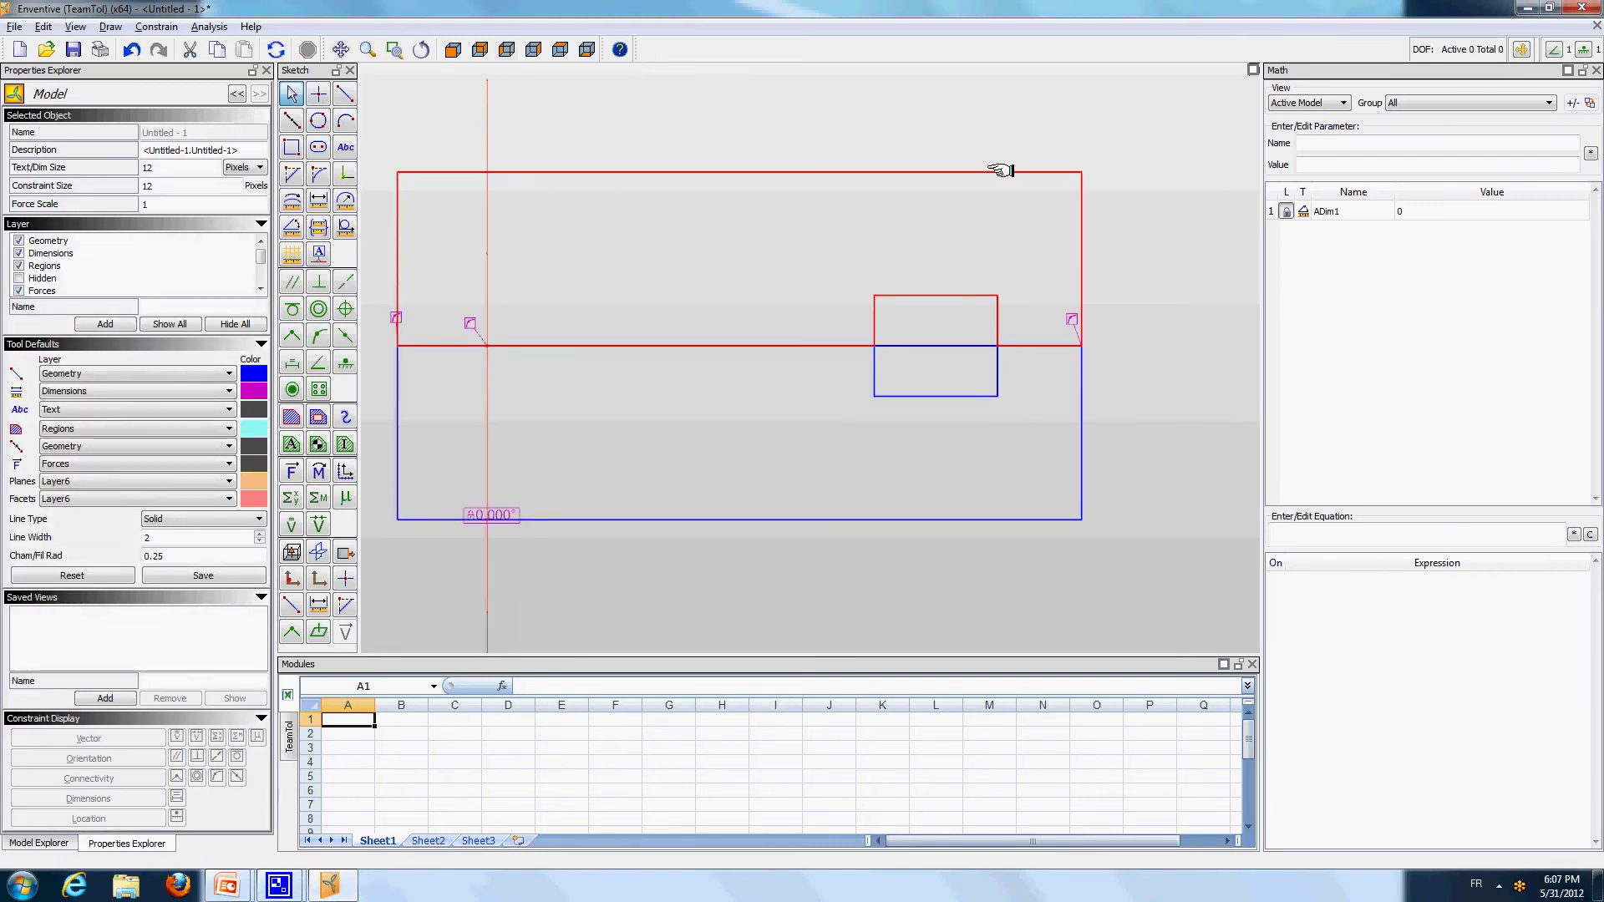
{"action": "right_click", "coordinate": [733, 292]}
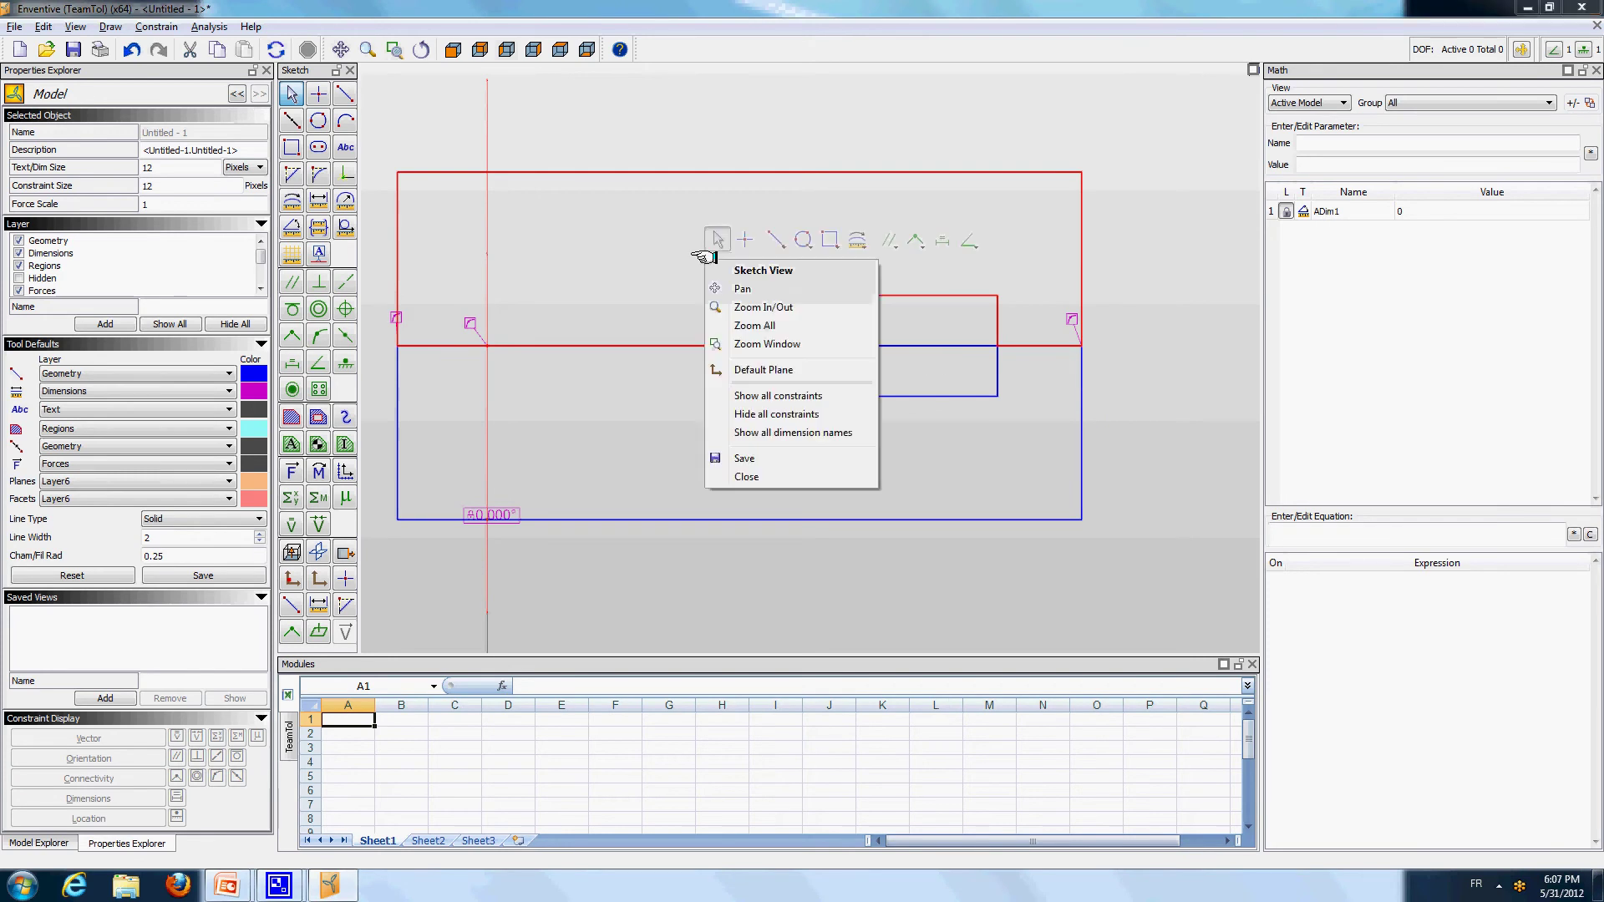
{"action": "left_click", "coordinate": [777, 413]}
{"action": "scroll", "coordinate": [706, 260], "scroll_direction": "down", "scroll_amount": 2}
{"action": "scroll", "coordinate": [706, 262], "scroll_direction": "down", "scroll_amount": 1}
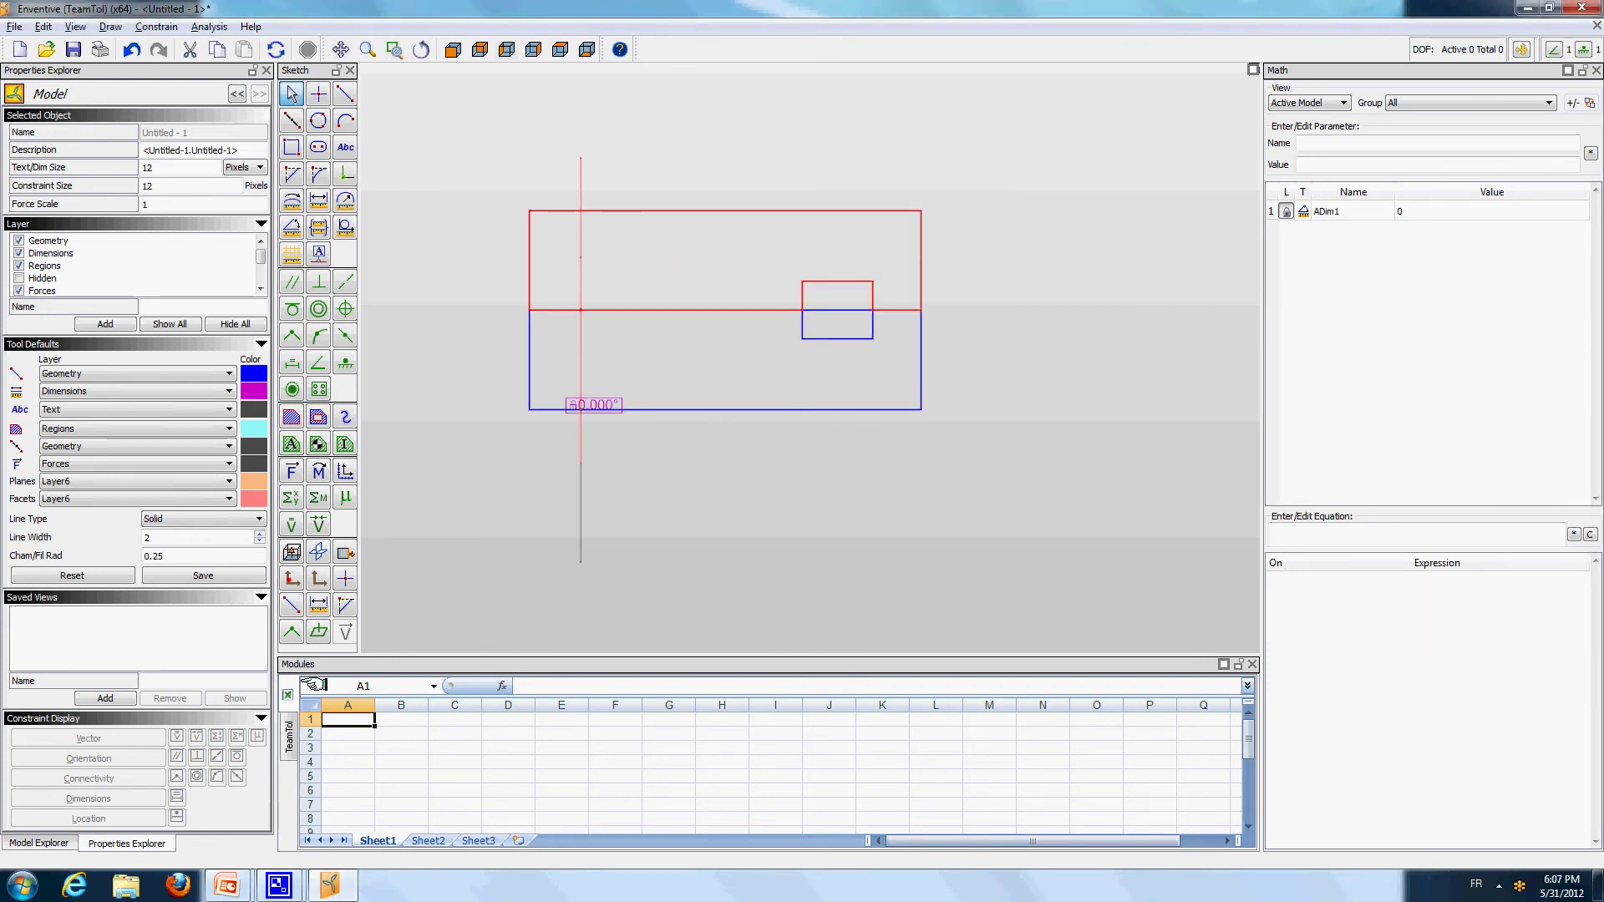
Add a linear dimension for the groove height, from the Top_Cover groove's upper-left corner to the Bottom_Cover groove's floor
{"action": "left_click", "coordinate": [39, 843]}
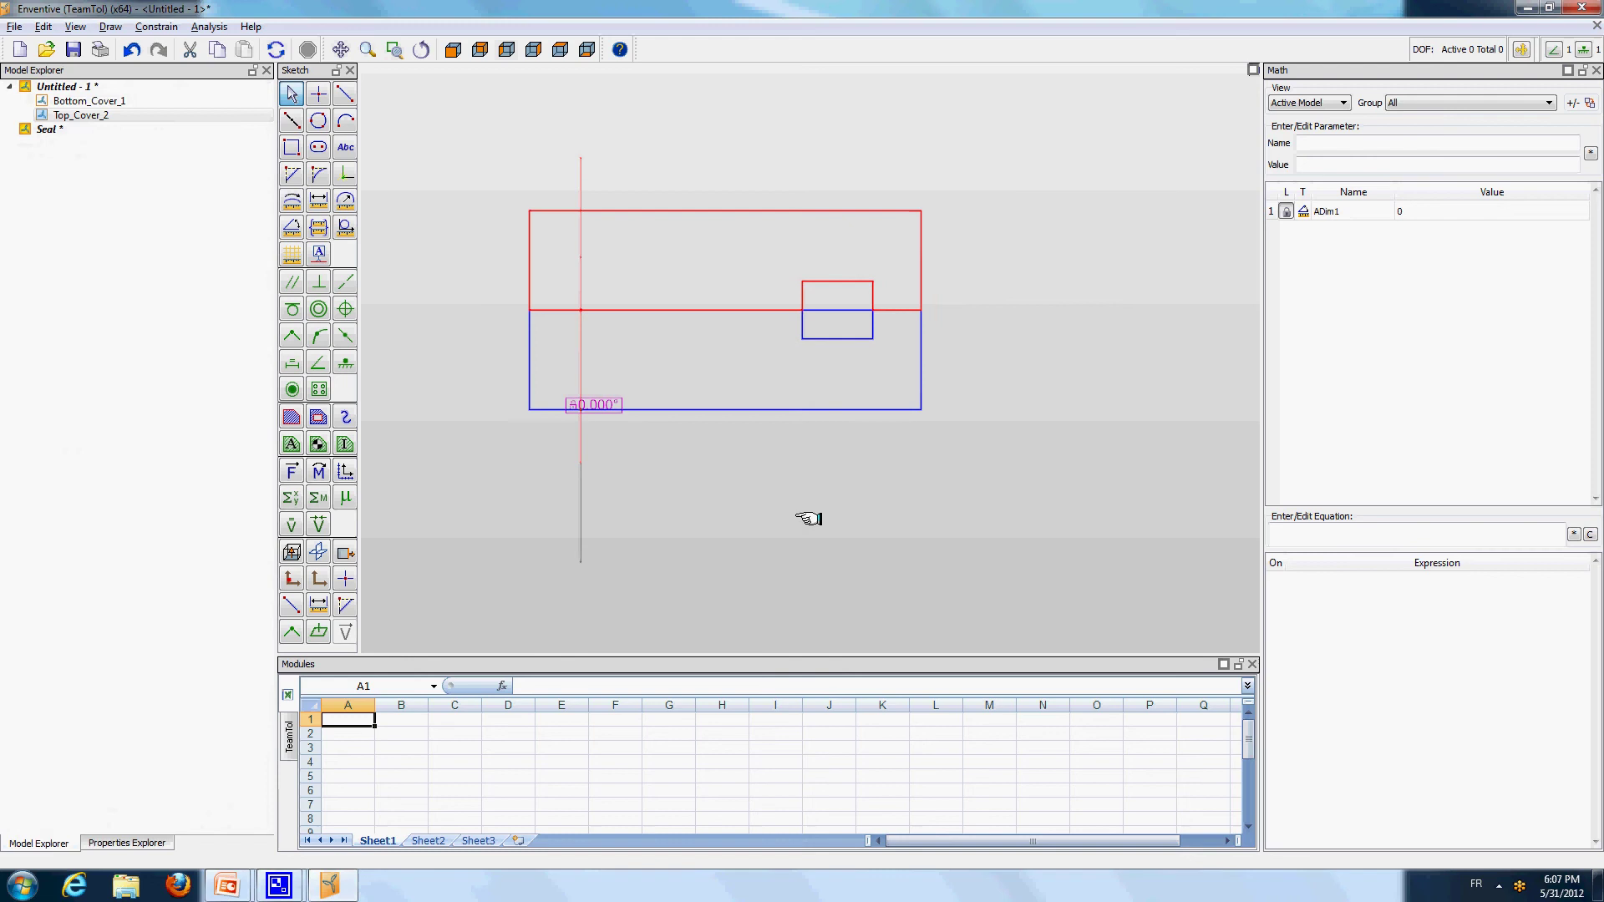
{"action": "key", "text": "d"}
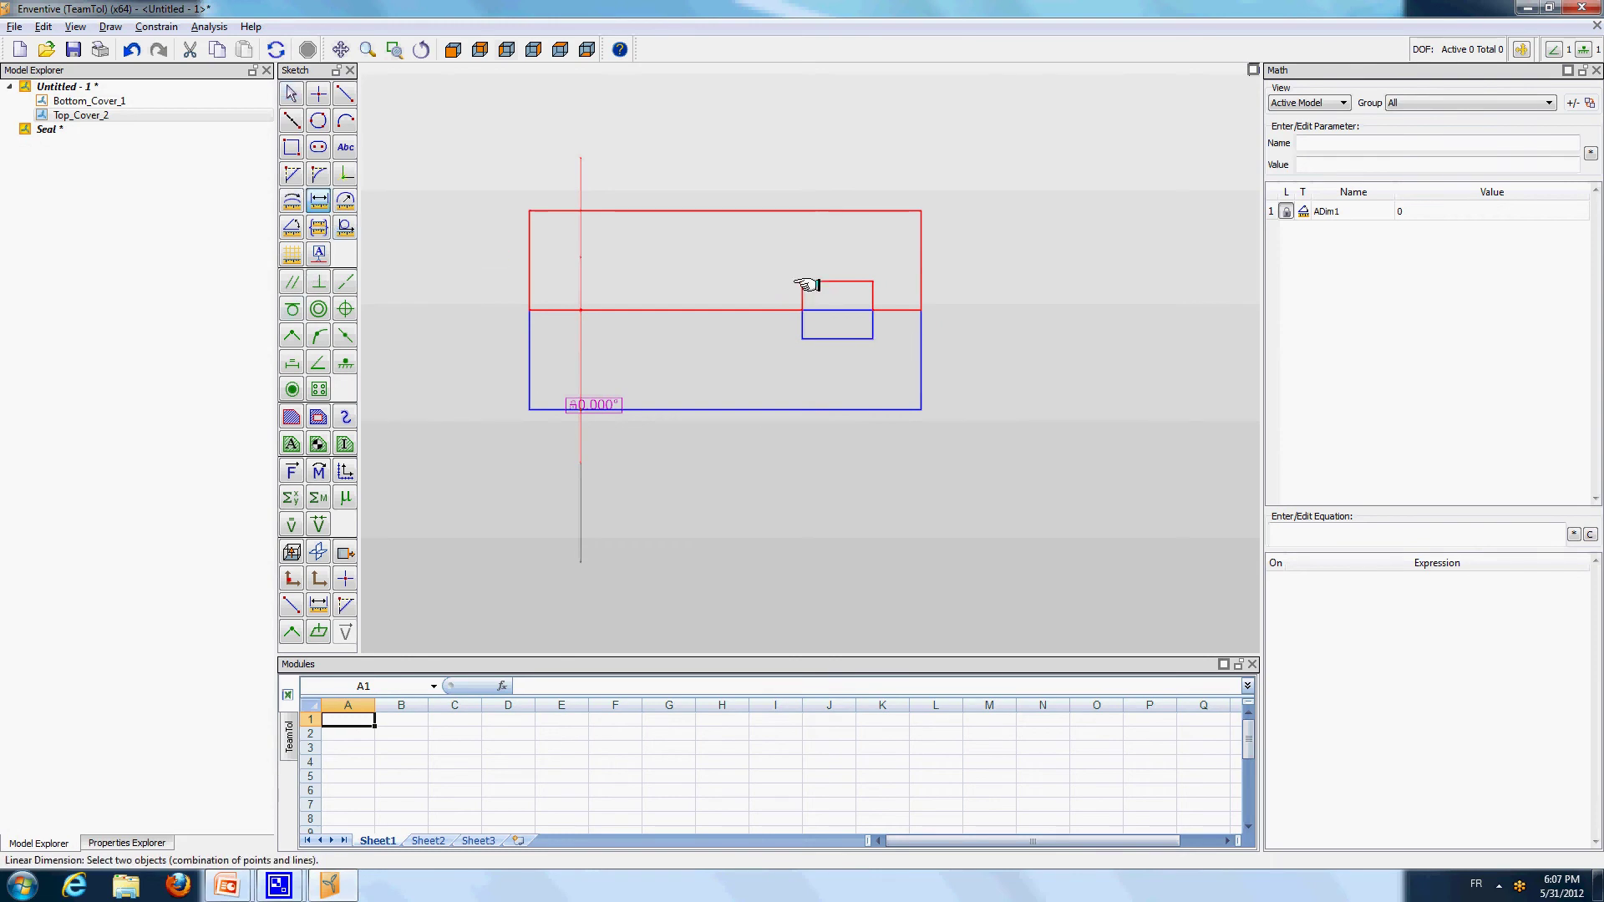
{"action": "left_click", "coordinate": [813, 283]}
{"action": "left_click", "coordinate": [831, 337]}
{"action": "key", "text": "Escape"}
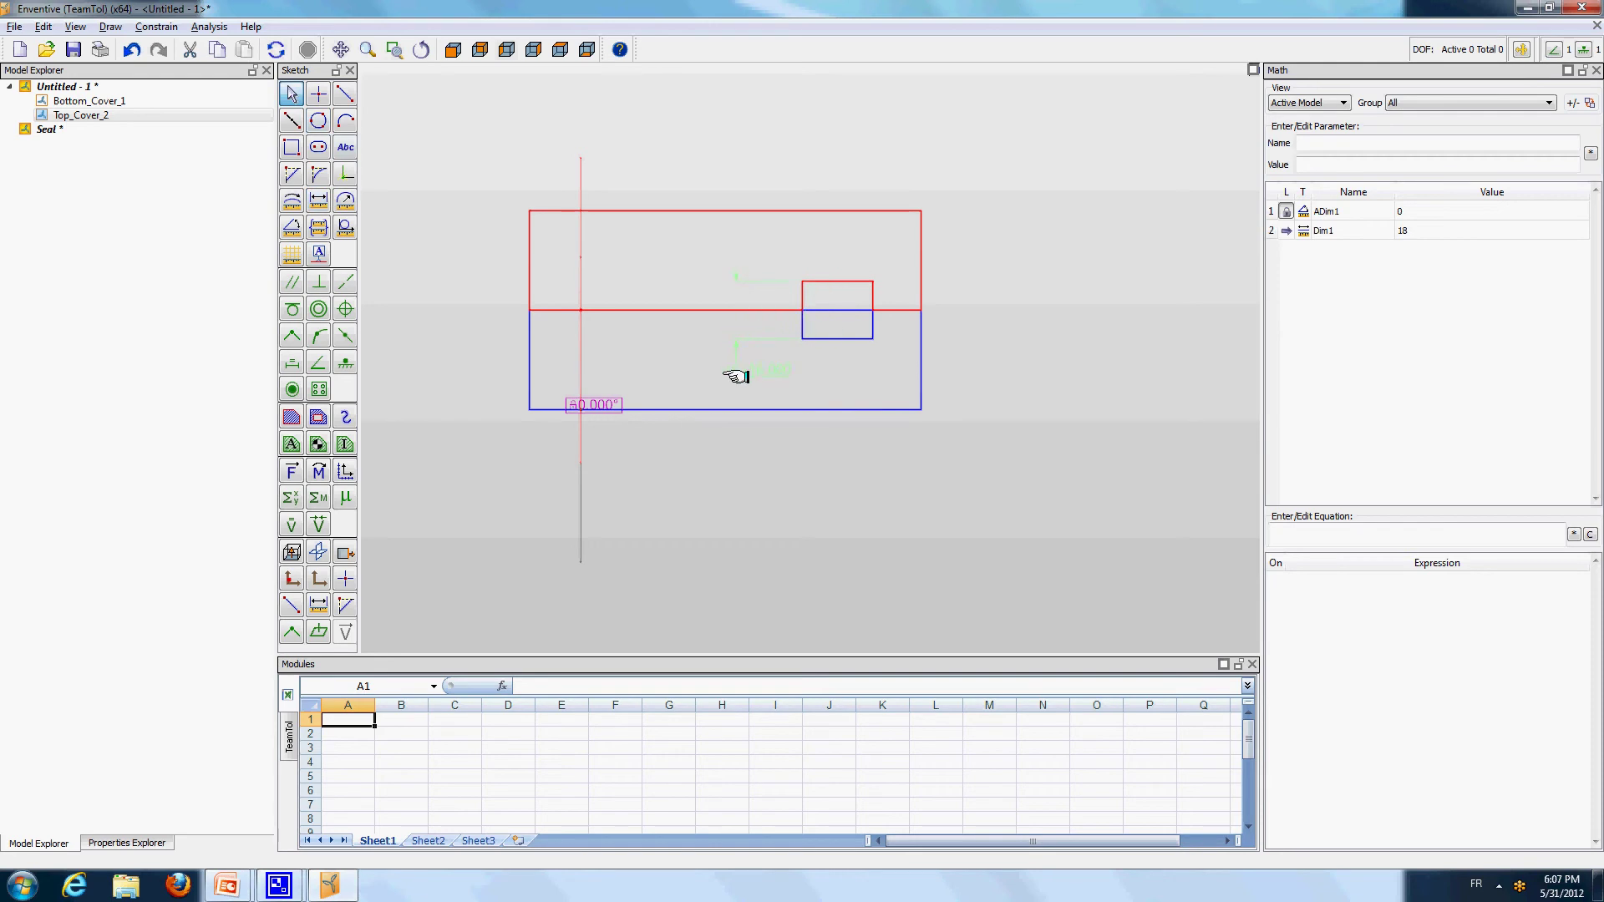
Load a Seal model instance into Untitled - 1 and place it above and to the right of the covers
{"action": "left_click", "coordinate": [63, 87]}
{"action": "right_click", "coordinate": [96, 86]}
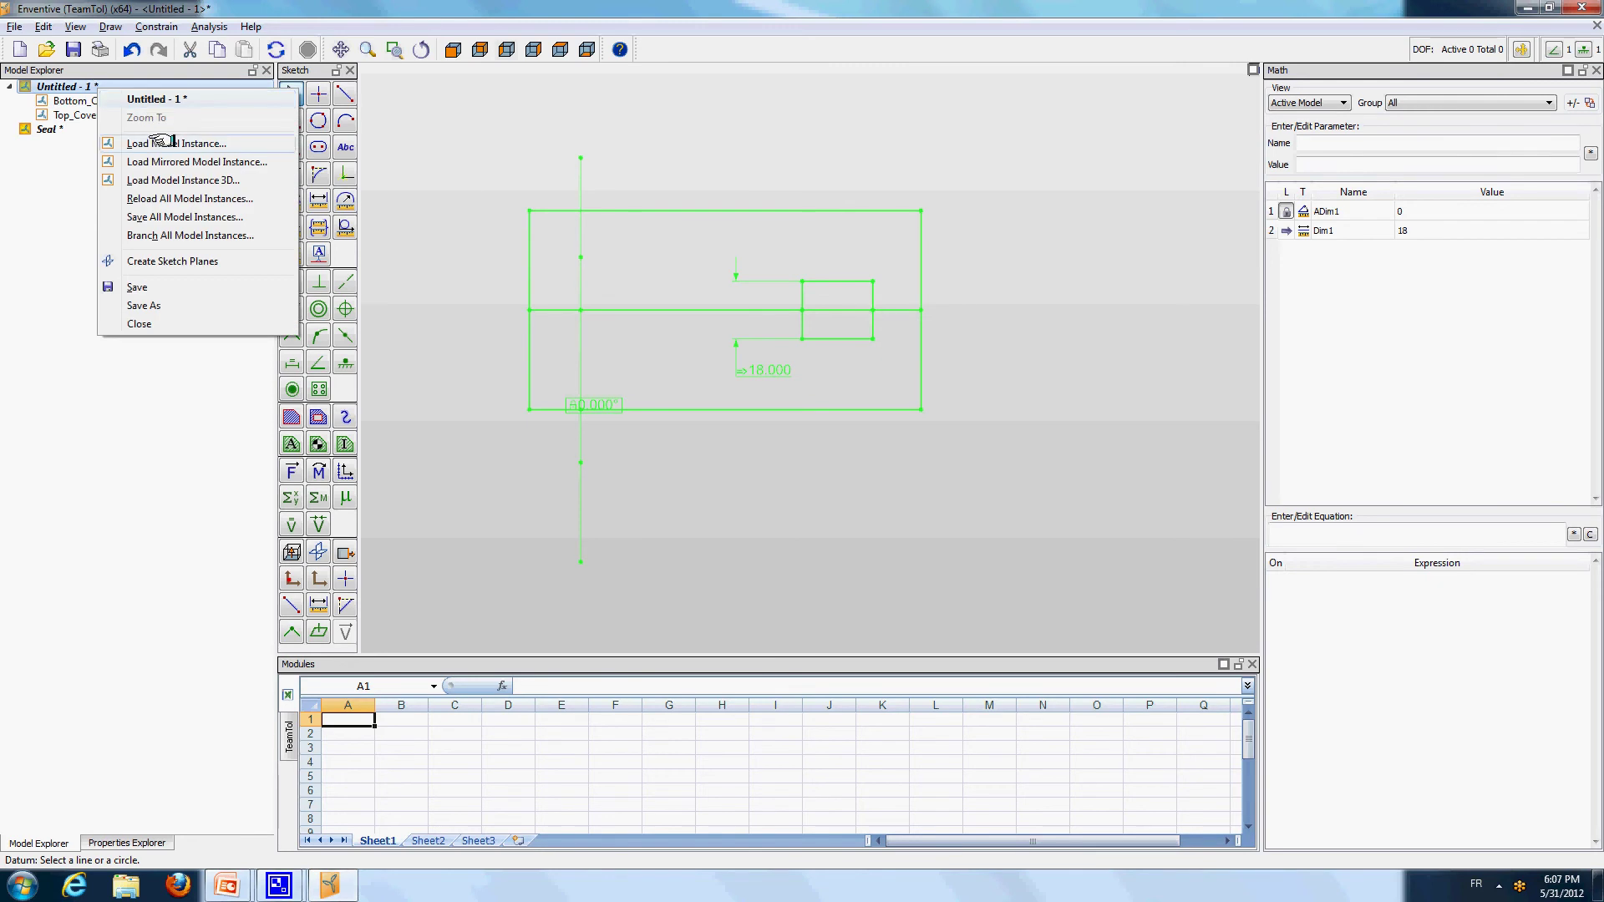
{"action": "left_click", "coordinate": [161, 144]}
{"action": "left_click", "coordinate": [647, 216]}
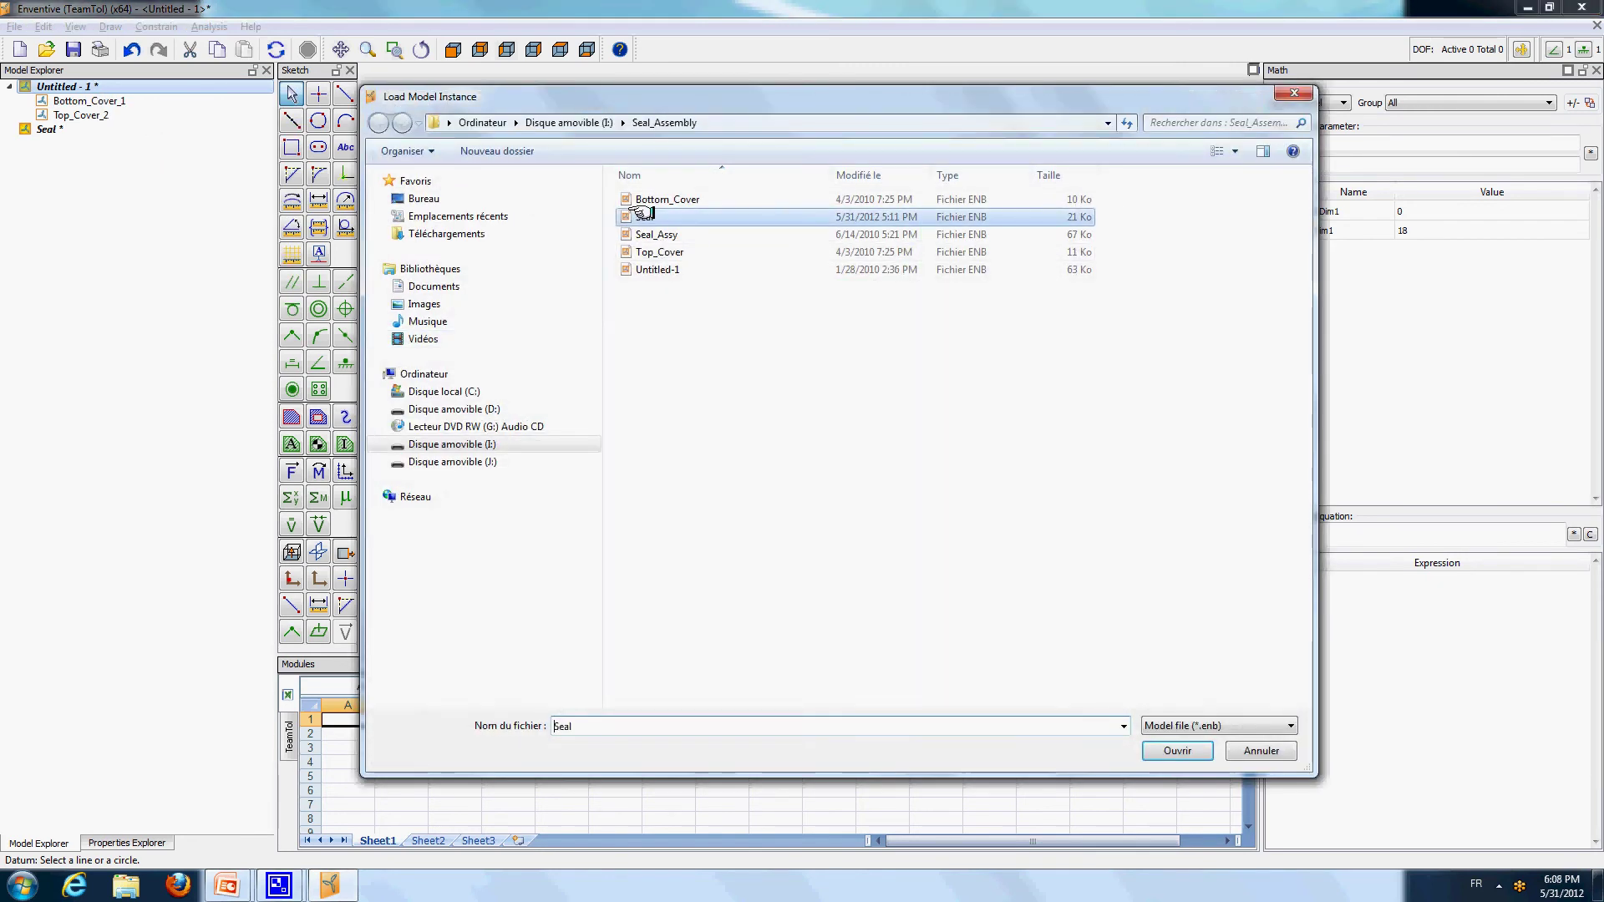
{"action": "left_click", "coordinate": [1211, 751]}
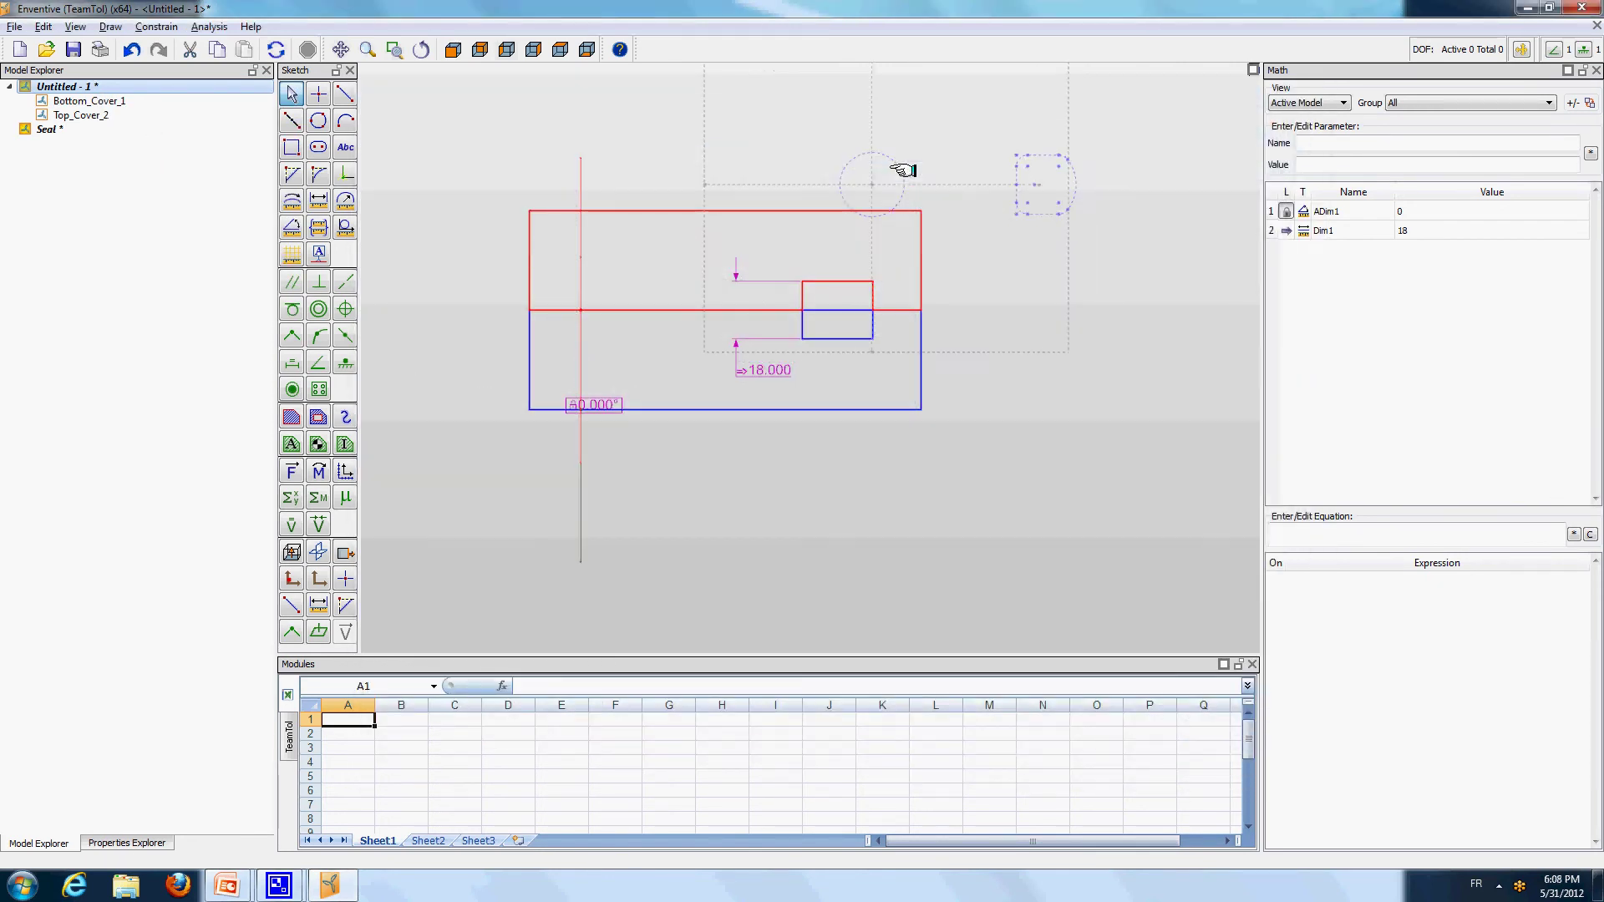
{"action": "left_click", "coordinate": [969, 135]}
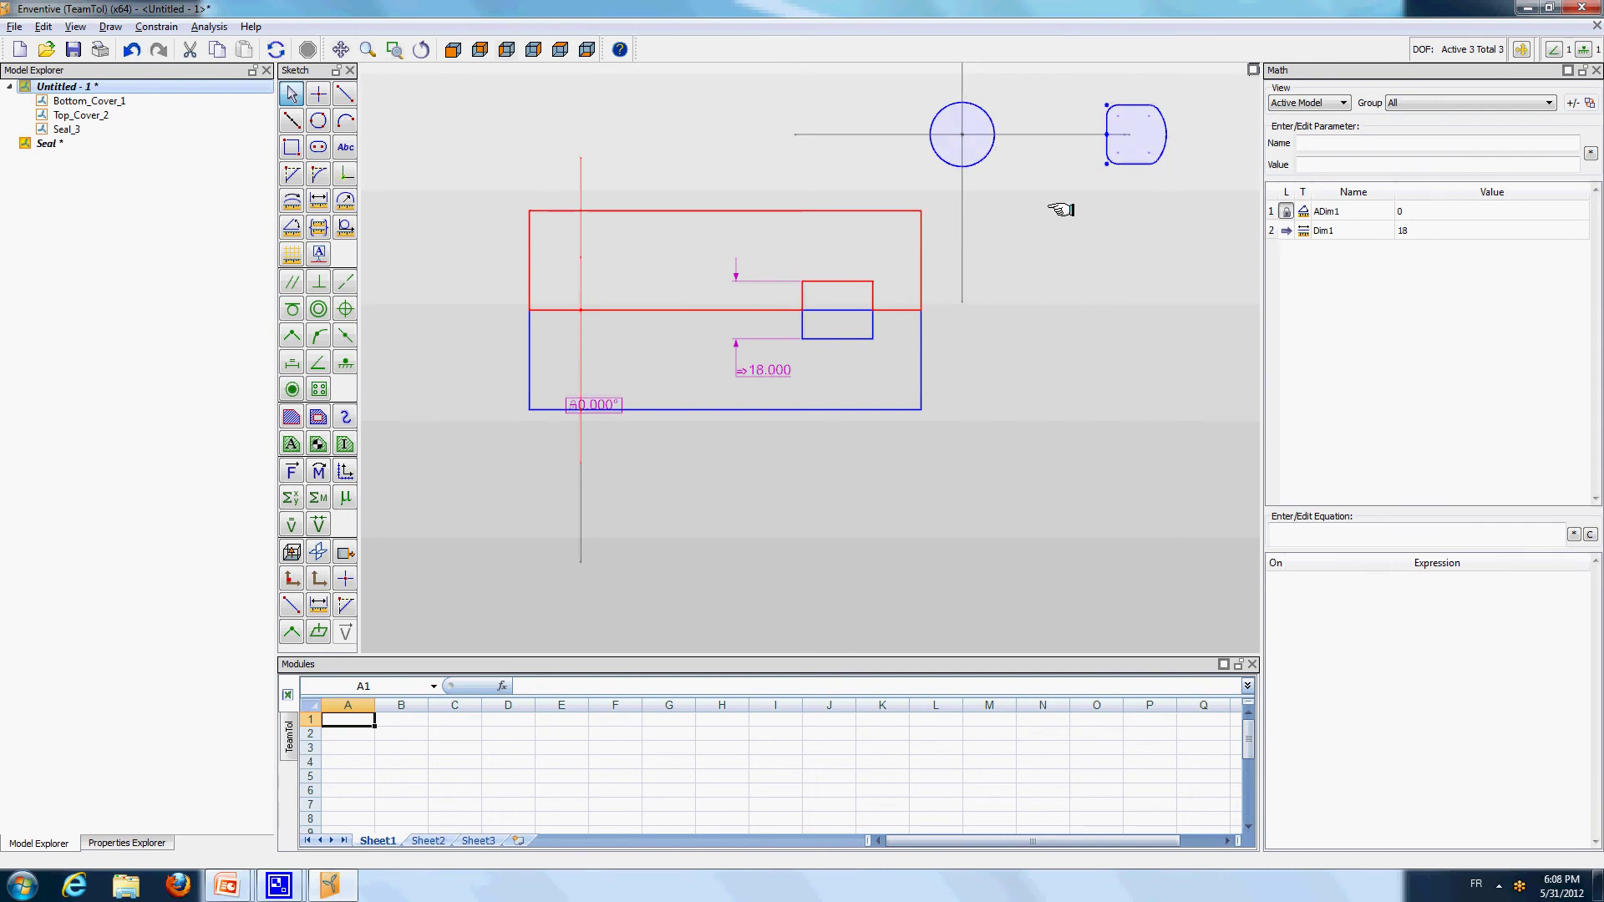
Move the Seal's circular section, with its region, points and centerlines, to the Hidden layer
{"action": "scroll", "coordinate": [1061, 209], "scroll_direction": "down", "scroll_amount": 1}
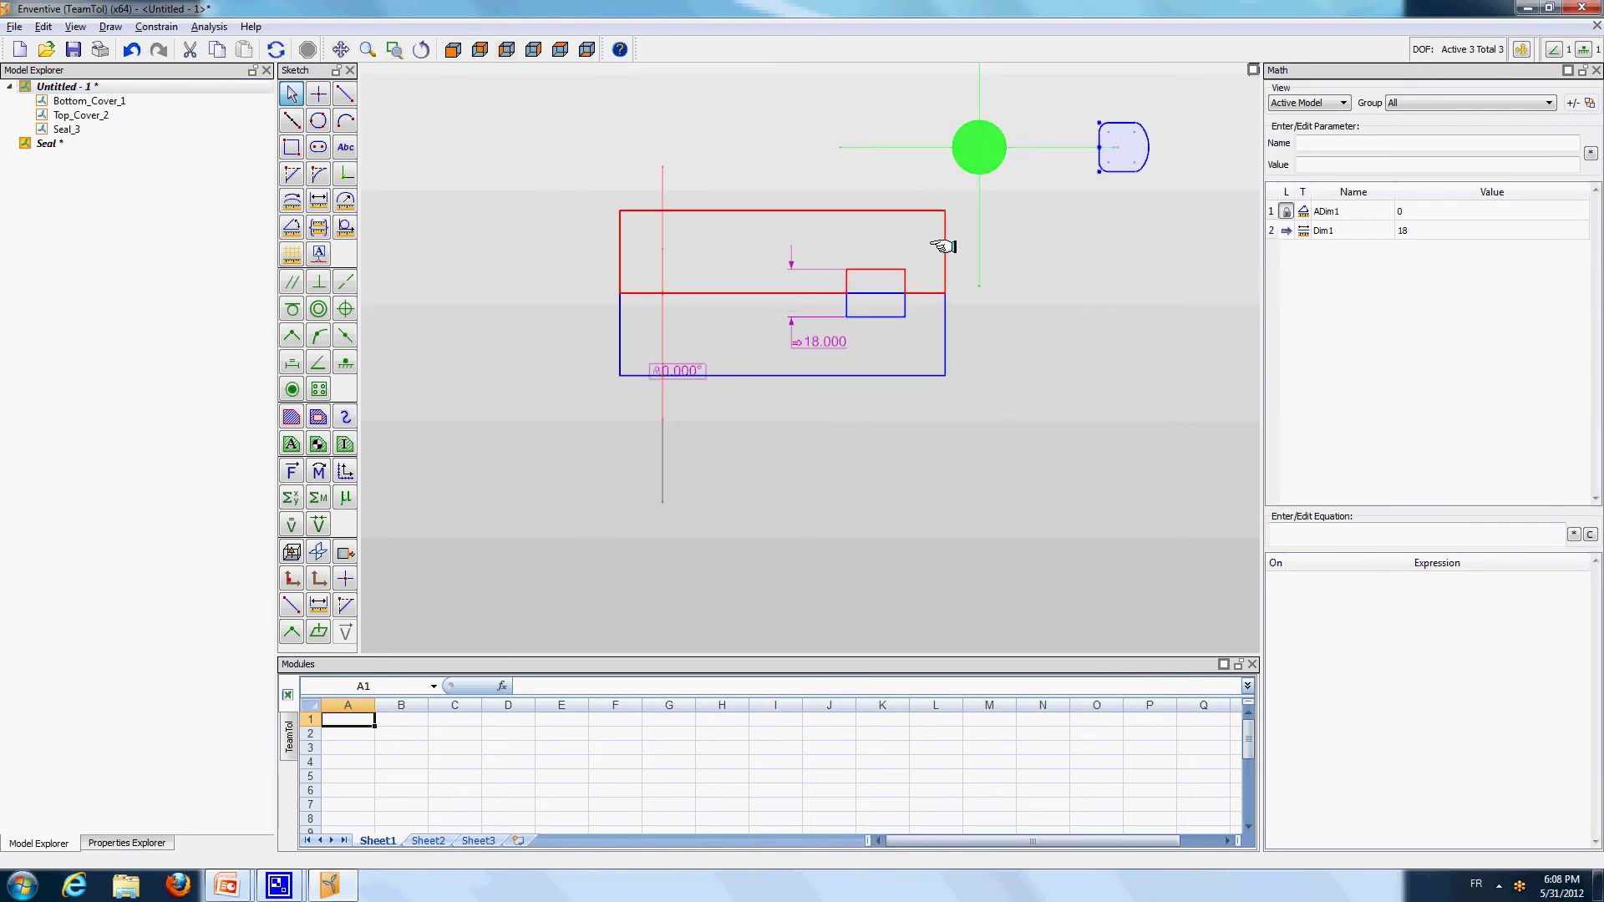
{"action": "left_click", "coordinate": [147, 842]}
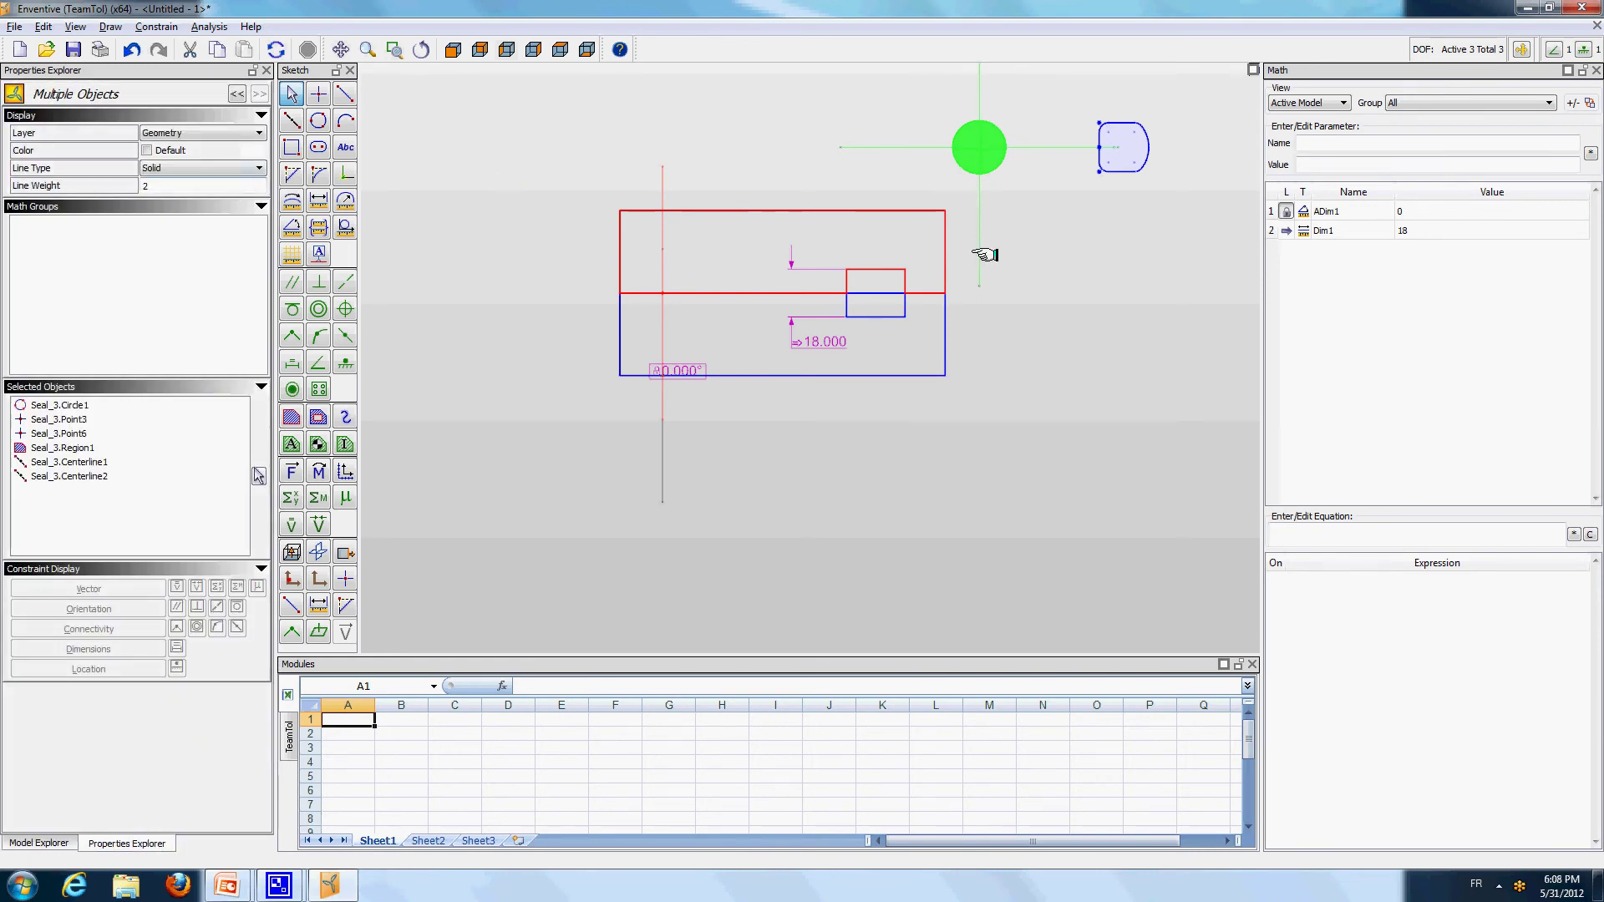
{"action": "left_click", "coordinate": [255, 132]}
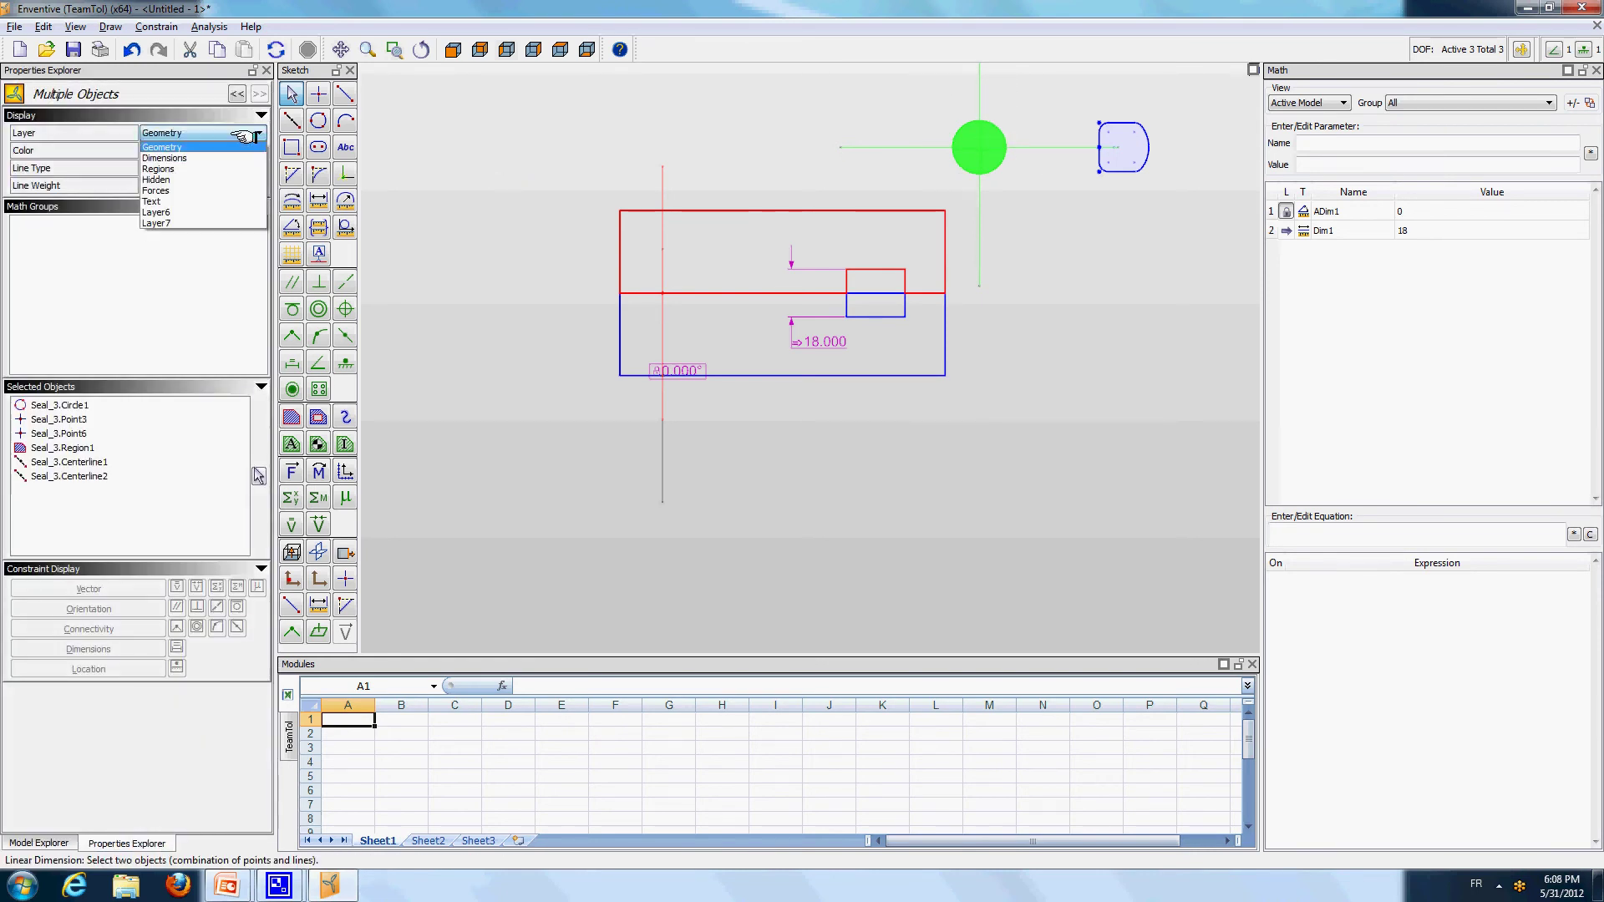
{"action": "left_click", "coordinate": [188, 179]}
{"action": "left_click", "coordinate": [1141, 202]}
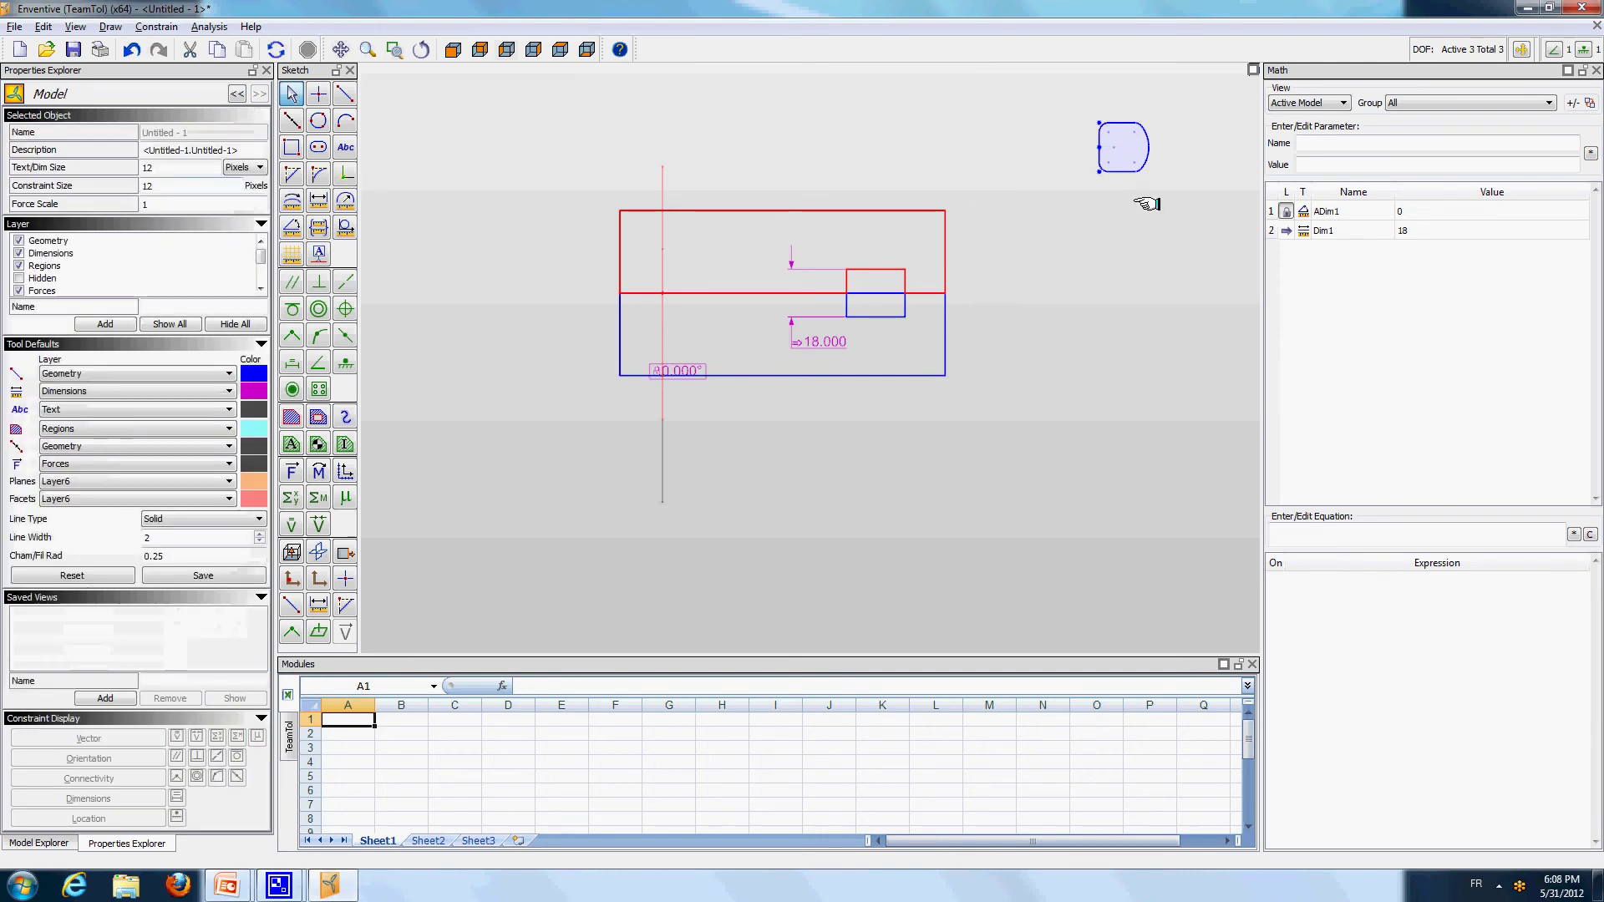
Rename the groove height dimension Dim1 to H
{"action": "scroll", "coordinate": [1115, 250], "scroll_direction": "up", "scroll_amount": 2}
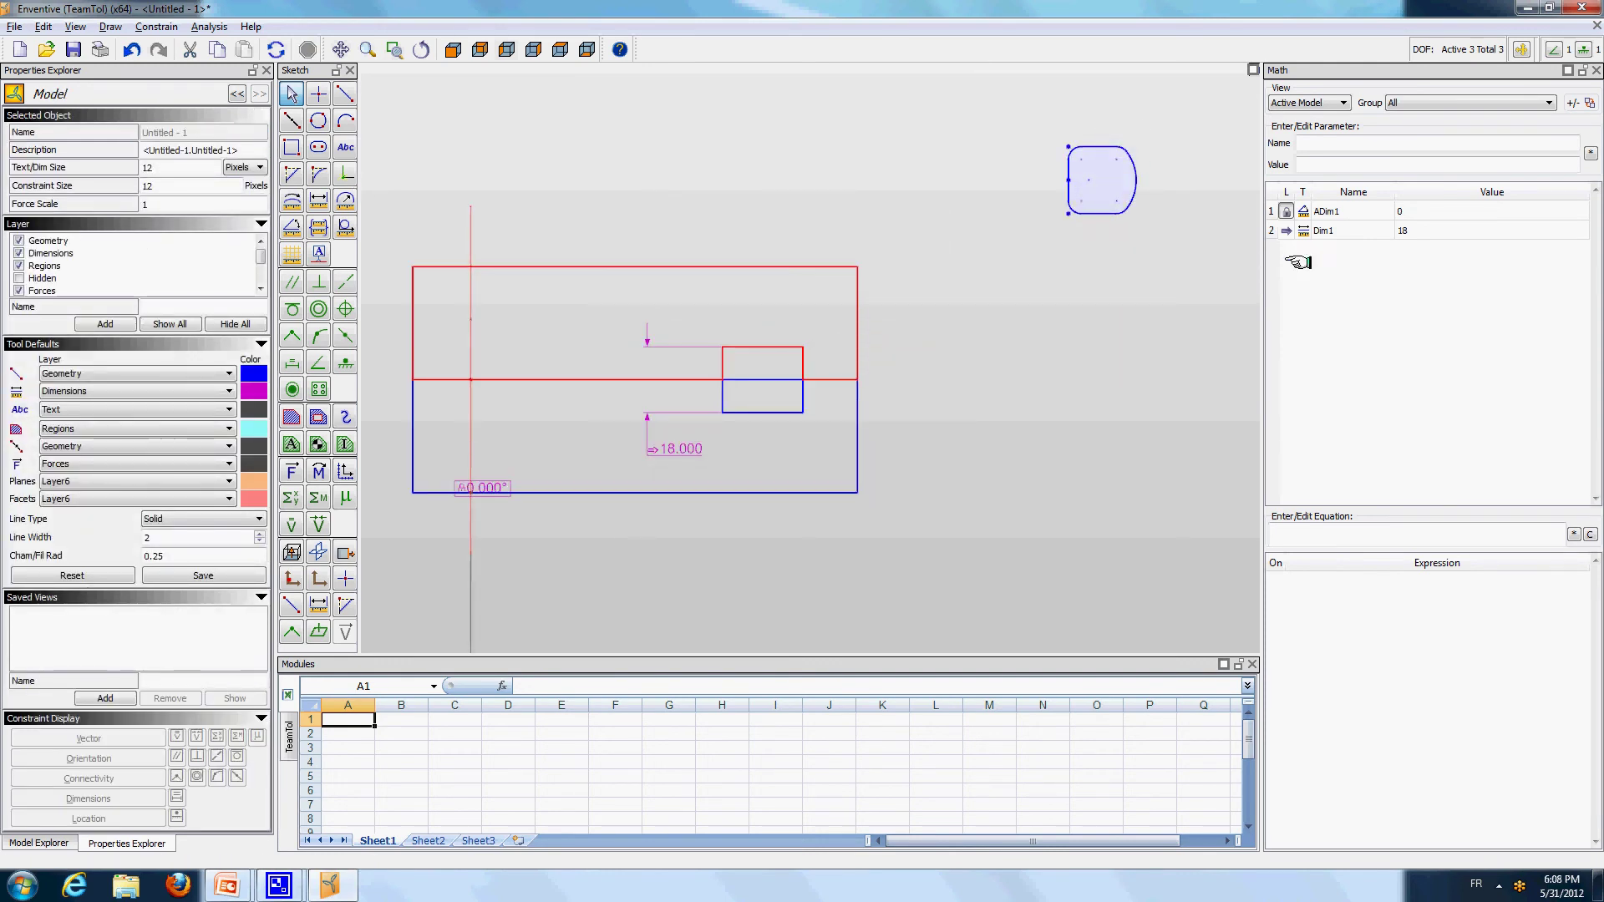
{"action": "left_click", "coordinate": [1330, 231]}
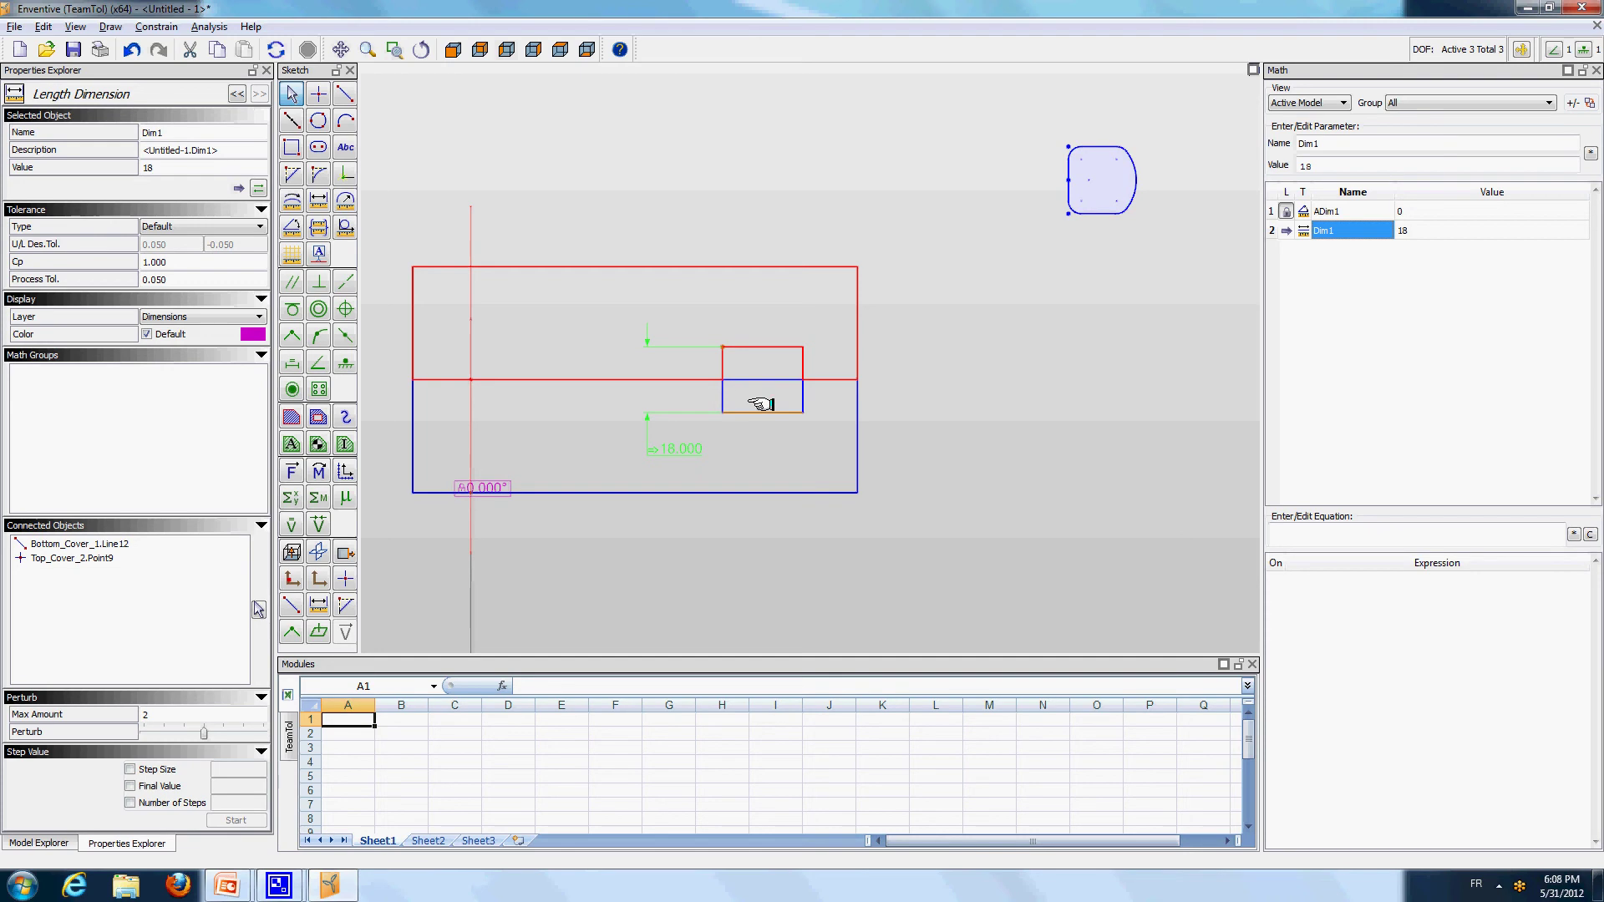
{"action": "left_click", "coordinate": [1354, 231]}
{"action": "type", "text": "H"}
{"action": "key", "text": "Return"}
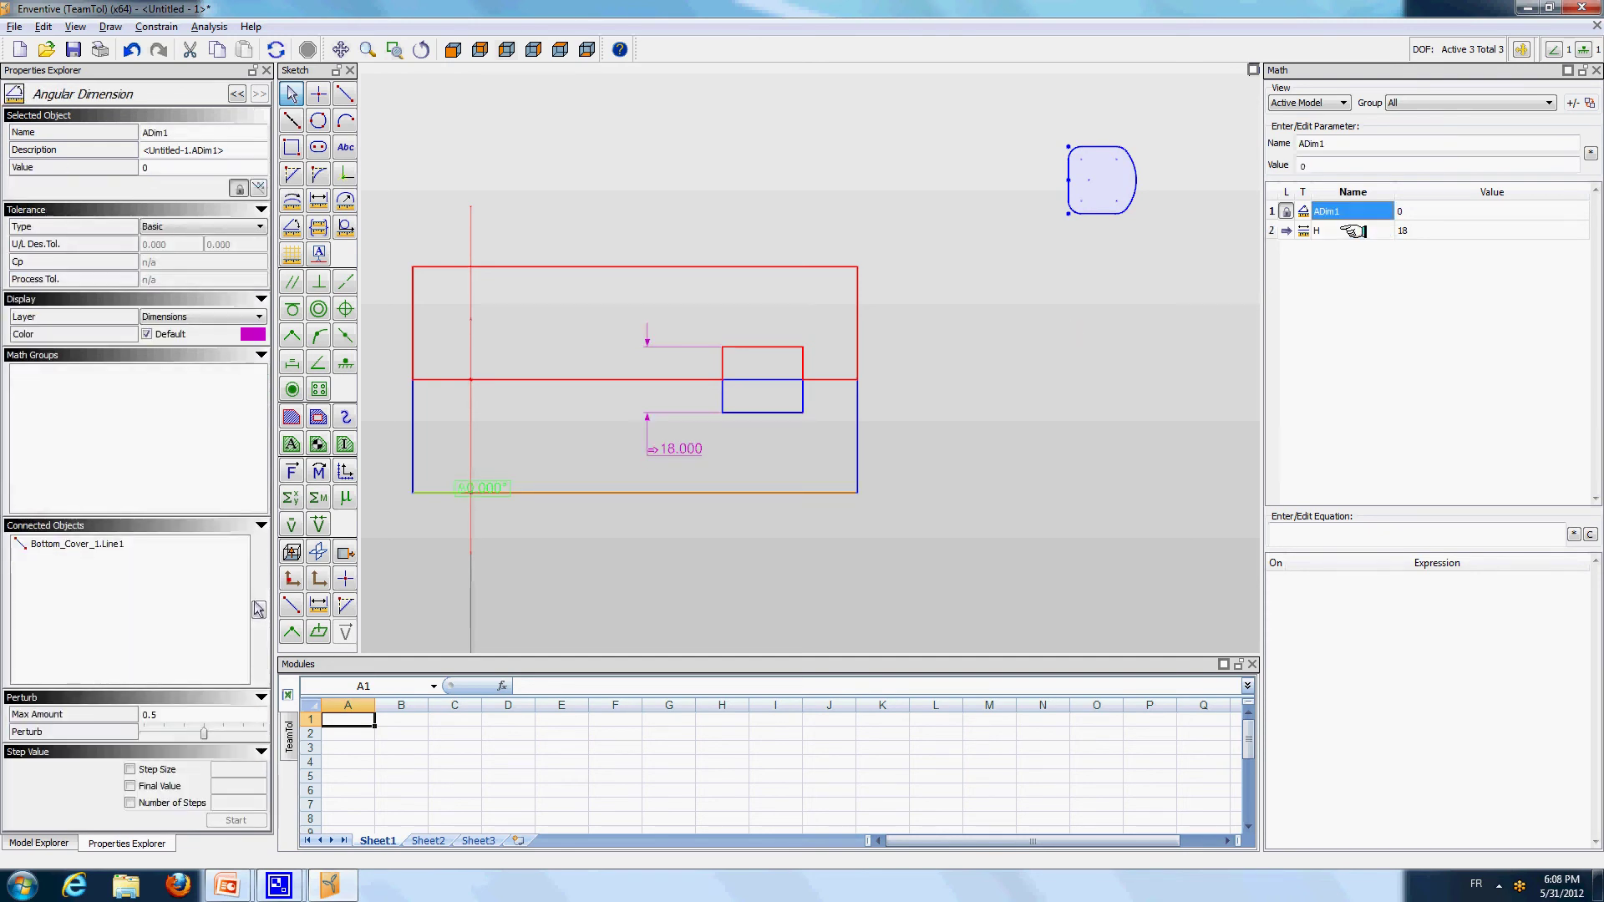
Widen the parameter table area and show its connection information
{"action": "left_click_drag", "start_coordinate": [1262, 213], "coordinate": [1176, 215]}
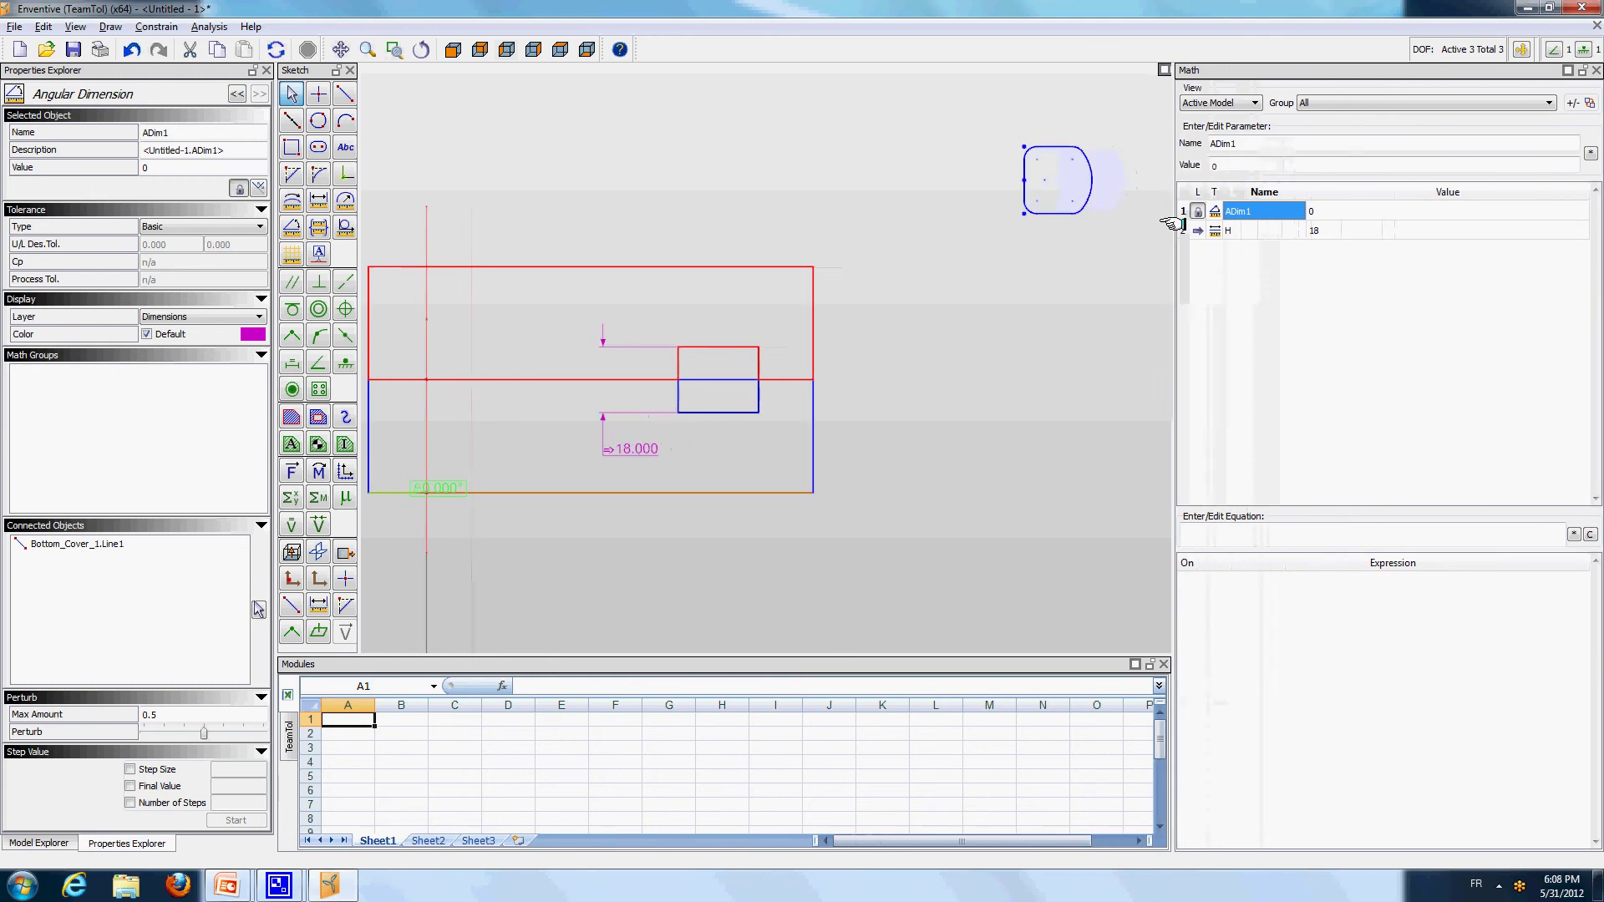
{"action": "left_click", "coordinate": [973, 331]}
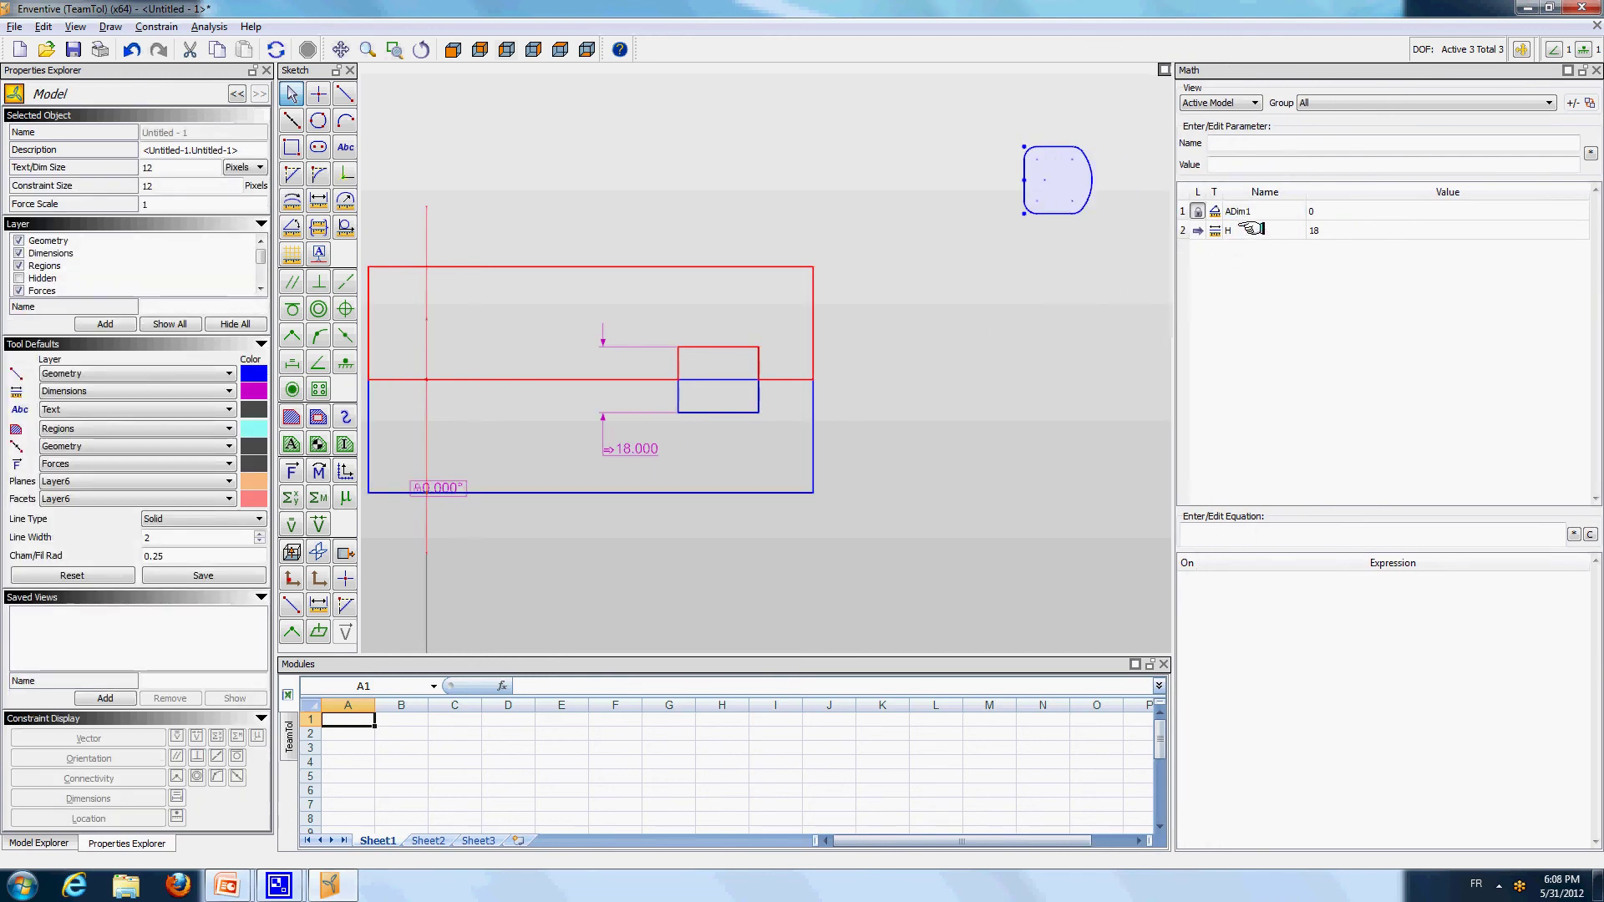
{"action": "left_click", "coordinate": [1587, 101]}
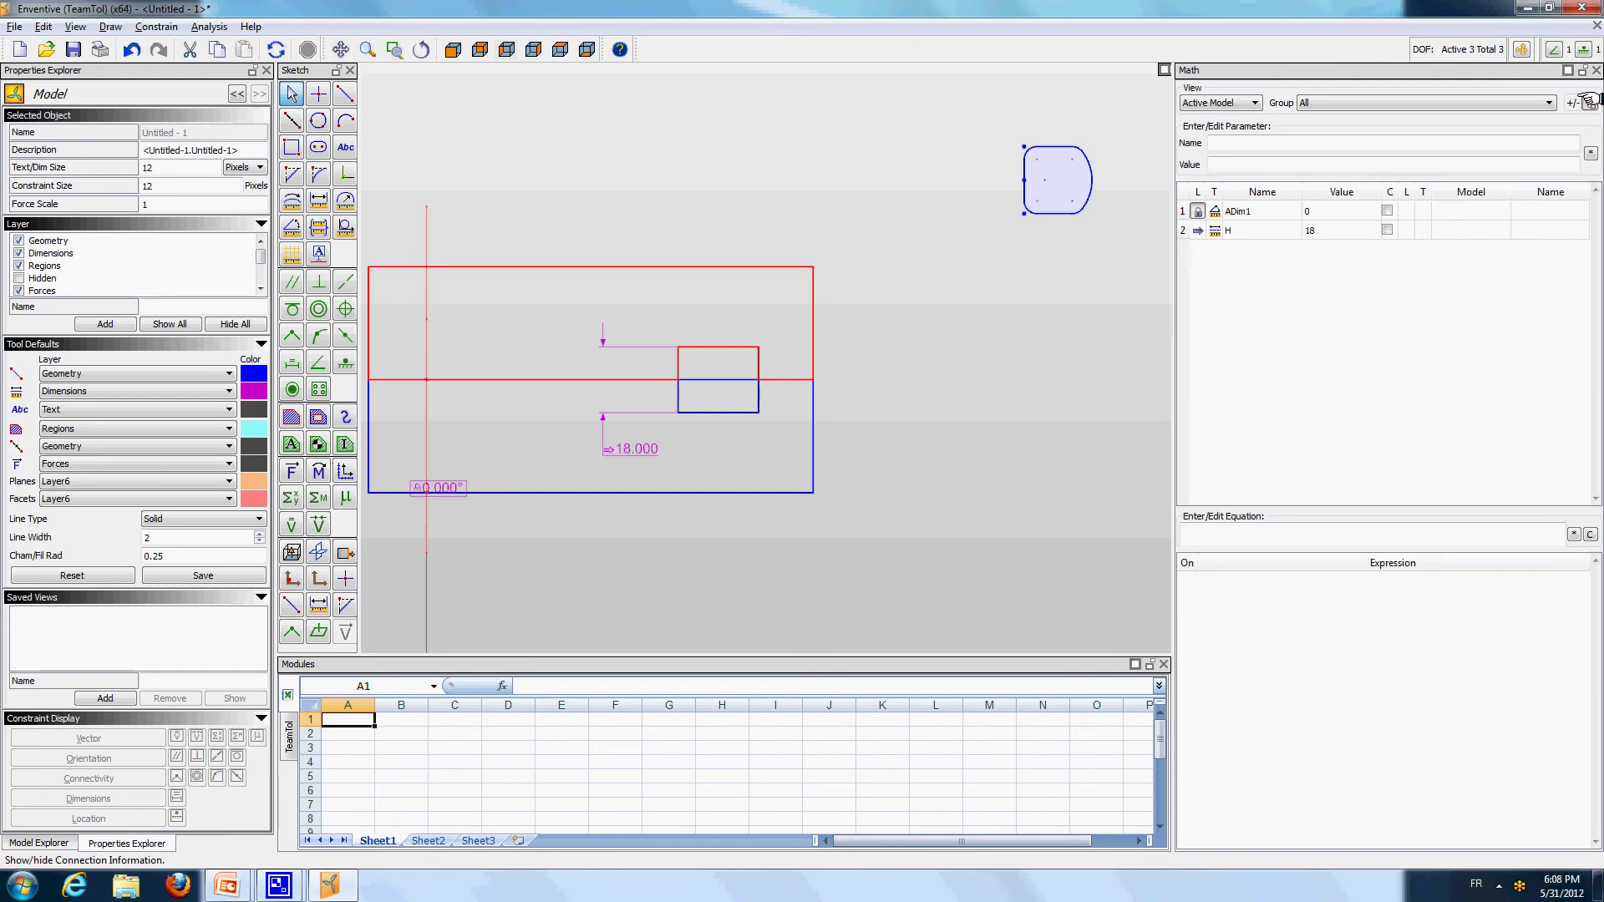
Connect the assembly's parameter H to parameter H of the Seal model
{"action": "left_click", "coordinate": [1387, 230]}
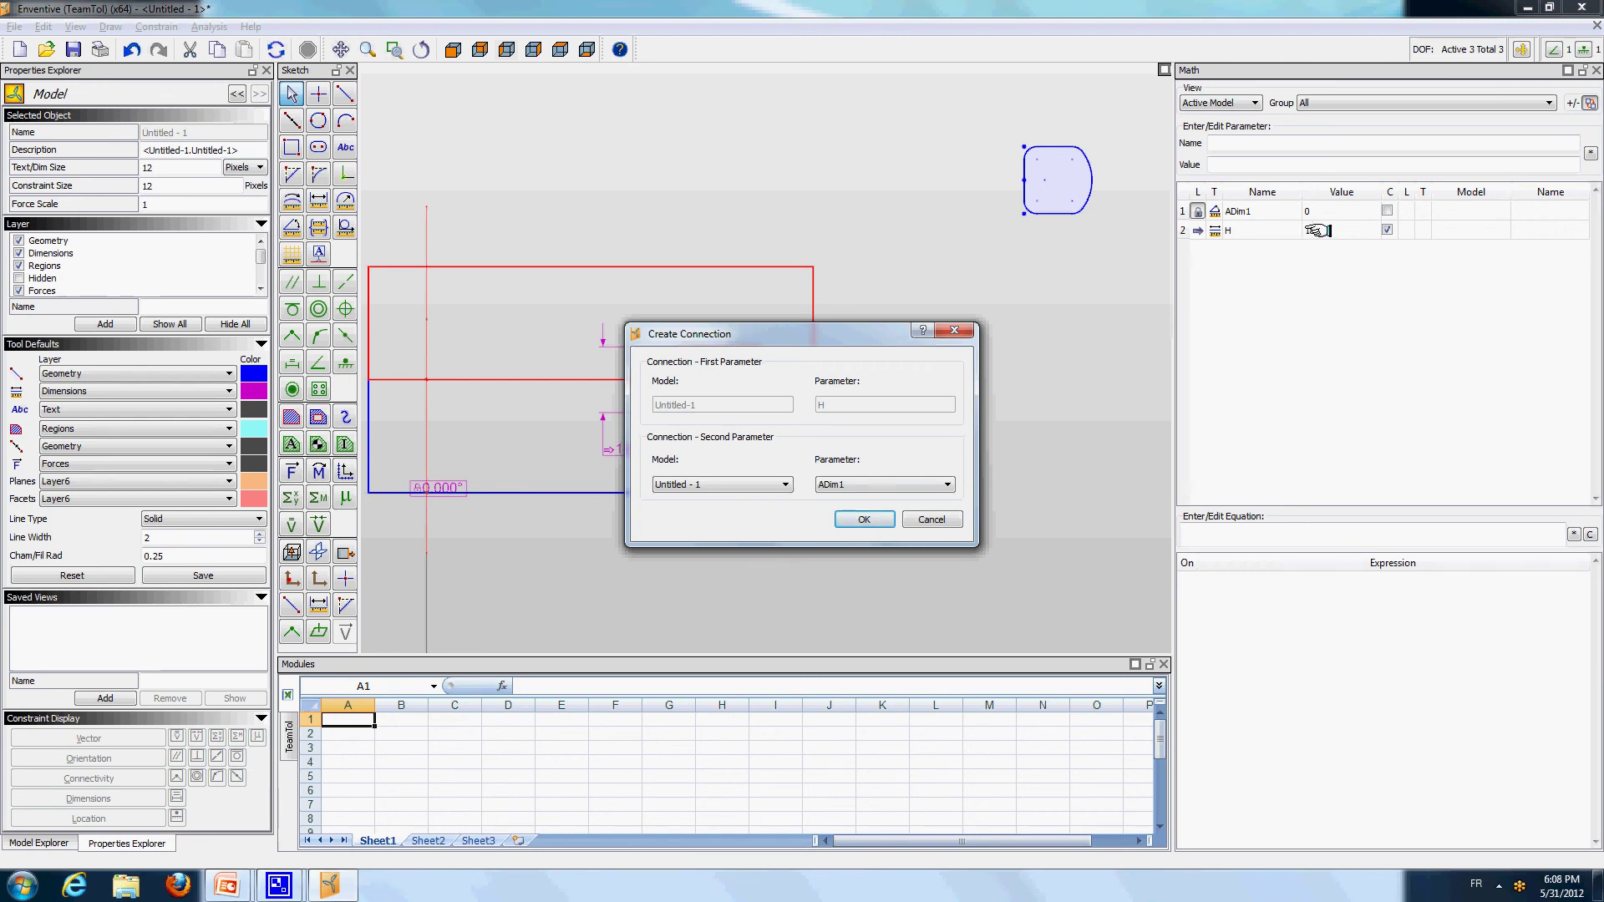
{"action": "left_click", "coordinate": [779, 482]}
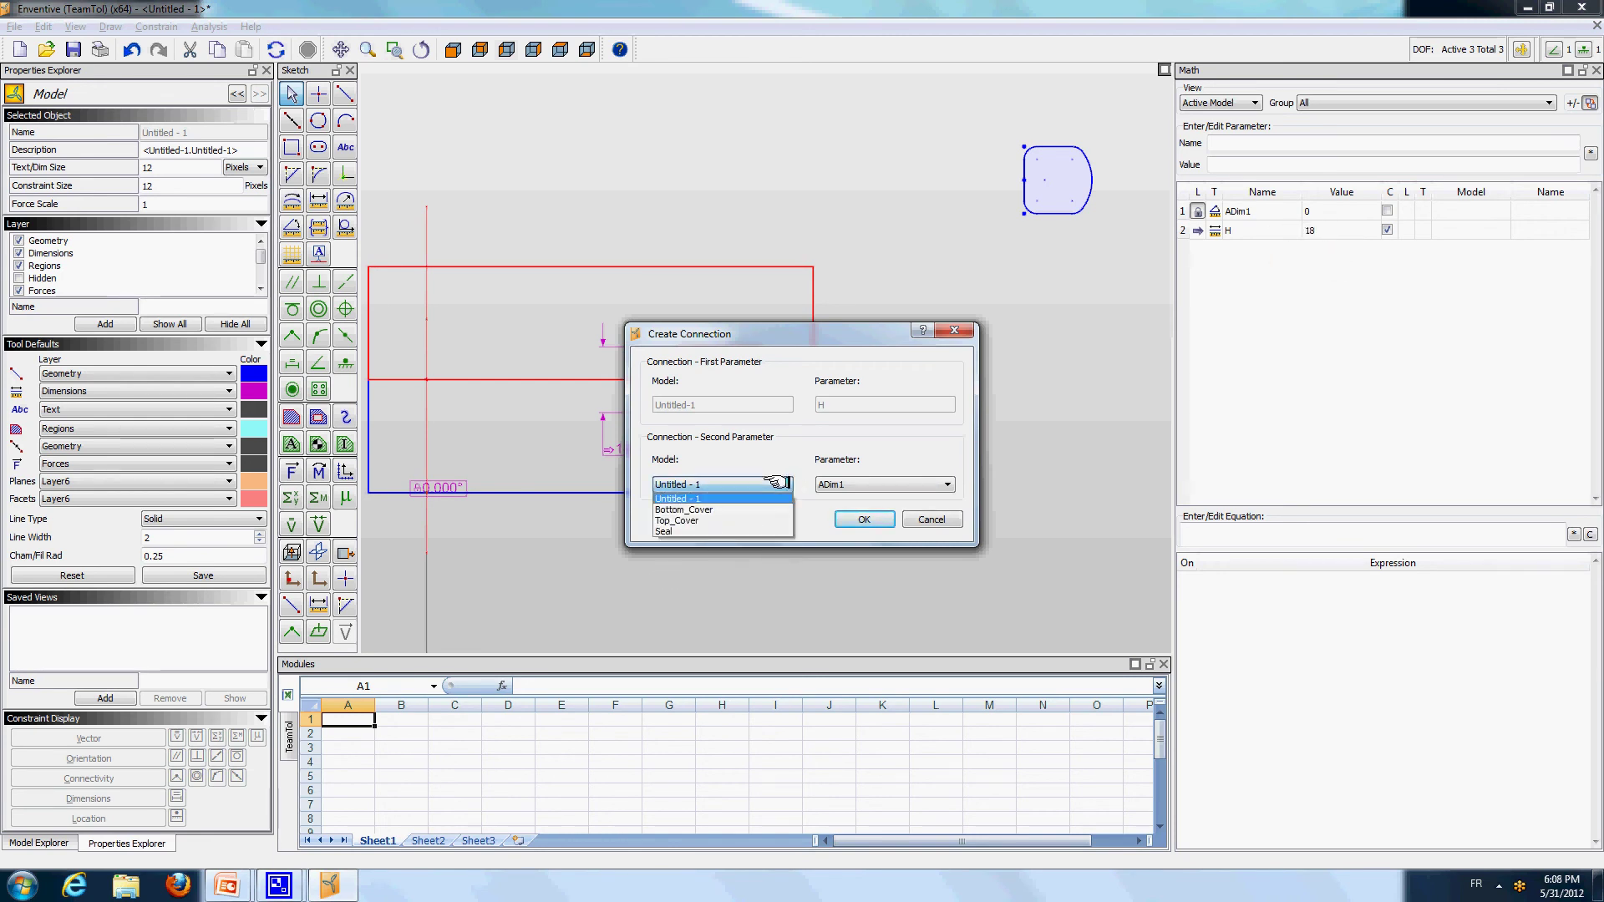
{"action": "left_click", "coordinate": [671, 530]}
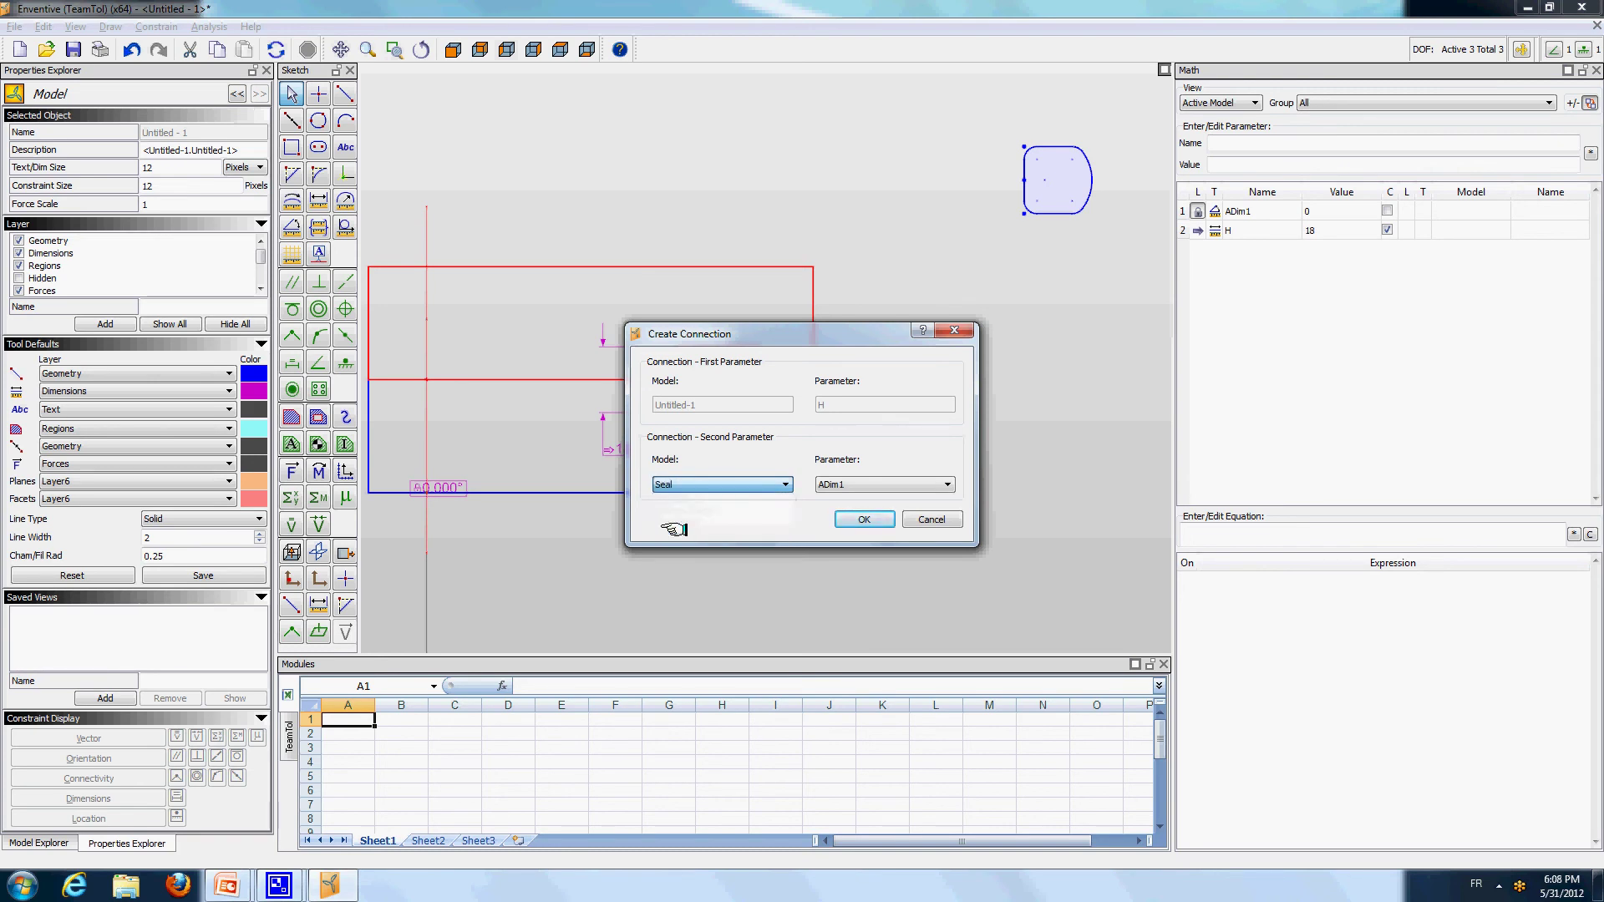
{"action": "left_click", "coordinate": [928, 487]}
{"action": "left_click", "coordinate": [825, 501]}
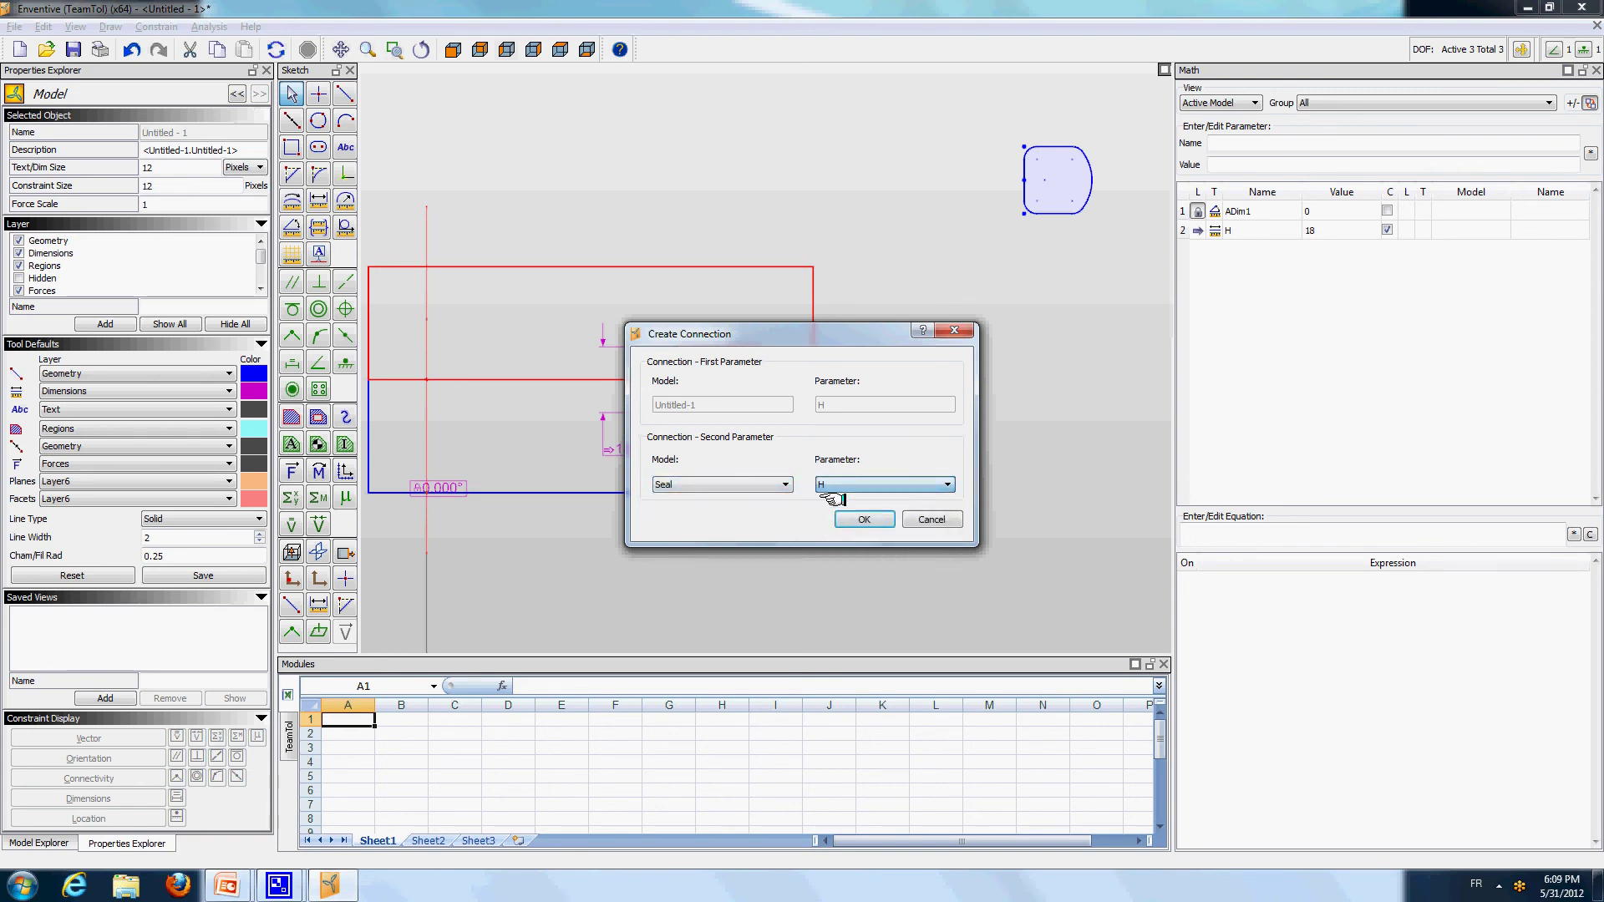
{"action": "left_click", "coordinate": [865, 518]}
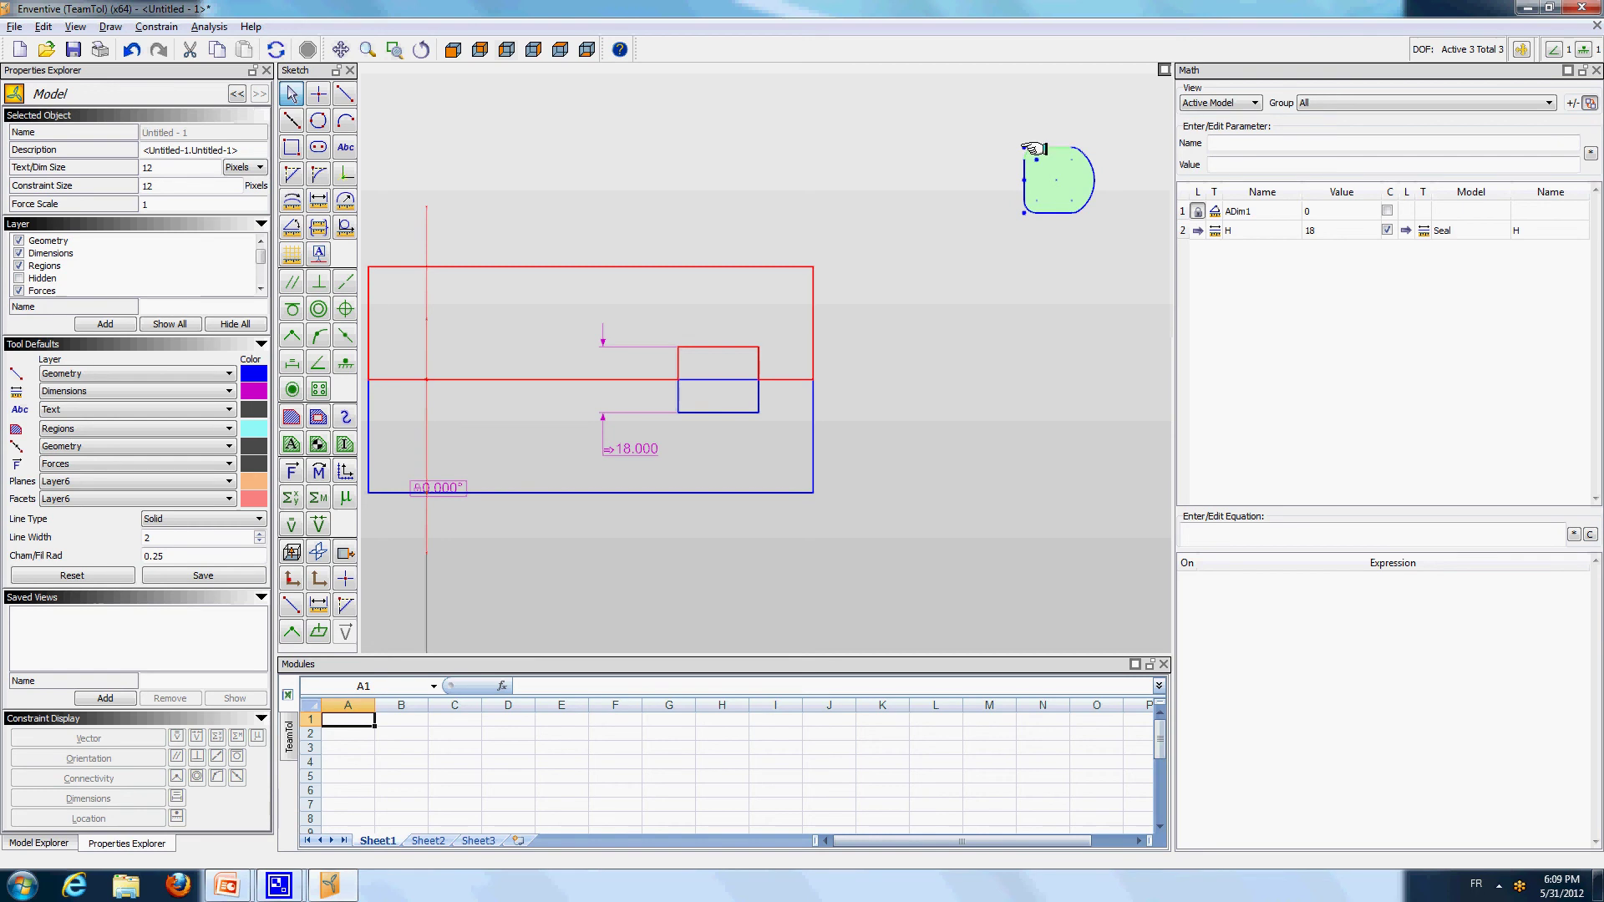
Seat the Seal in the groove with Point On Object constraints: two lower-edge points on the groove's bottom, one left-side point on its left wall
{"action": "left_click", "coordinate": [319, 336]}
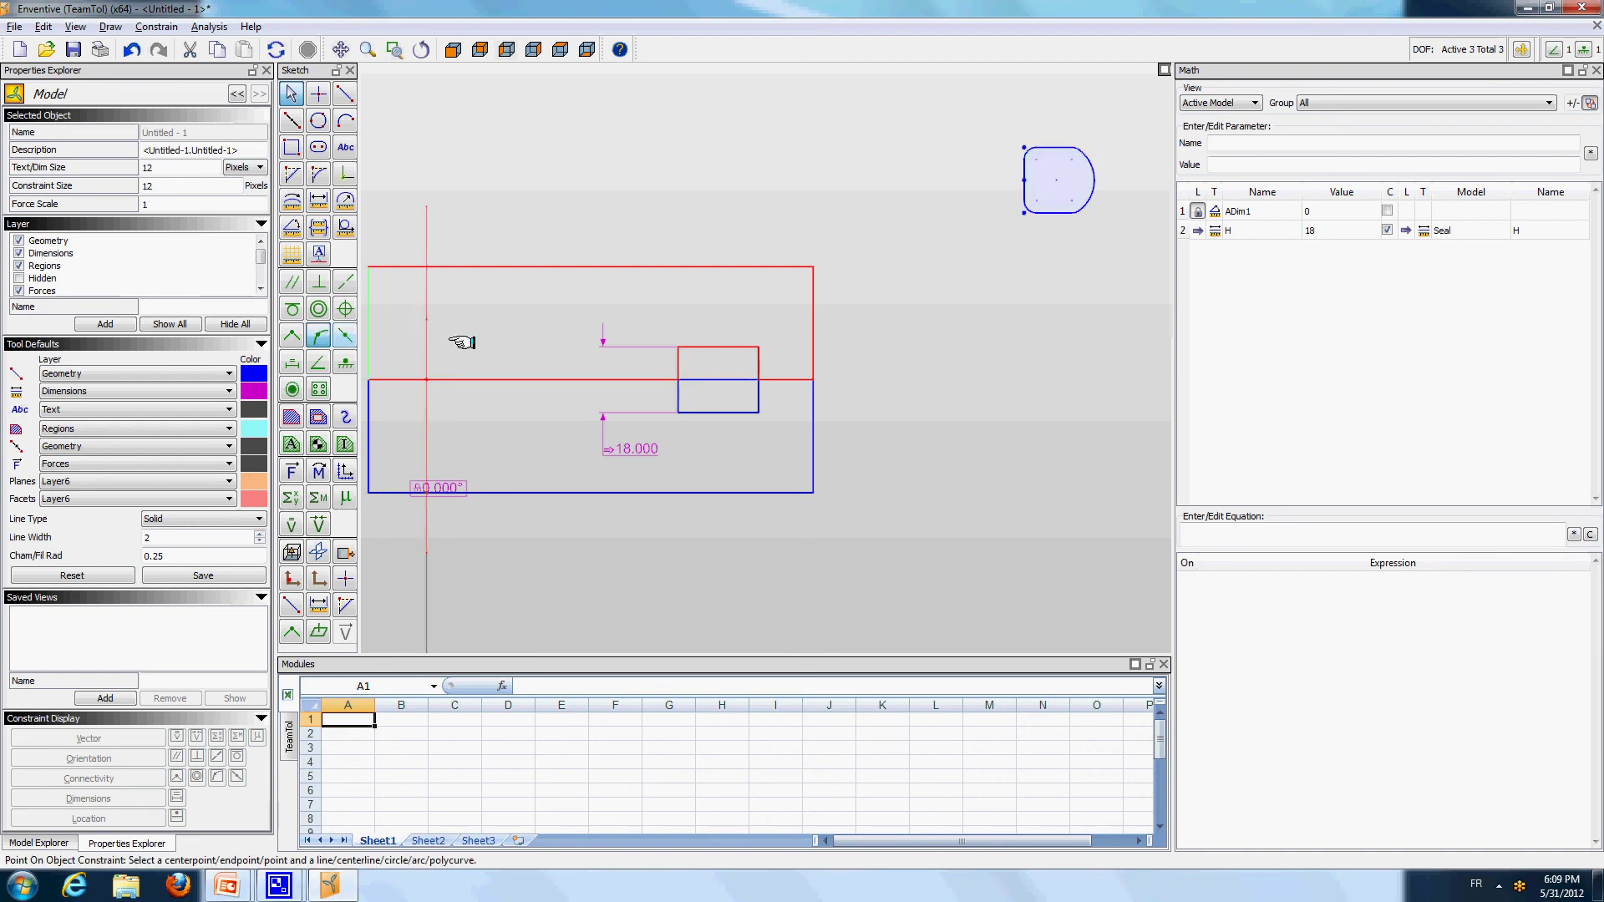
{"action": "left_click", "coordinate": [1037, 200]}
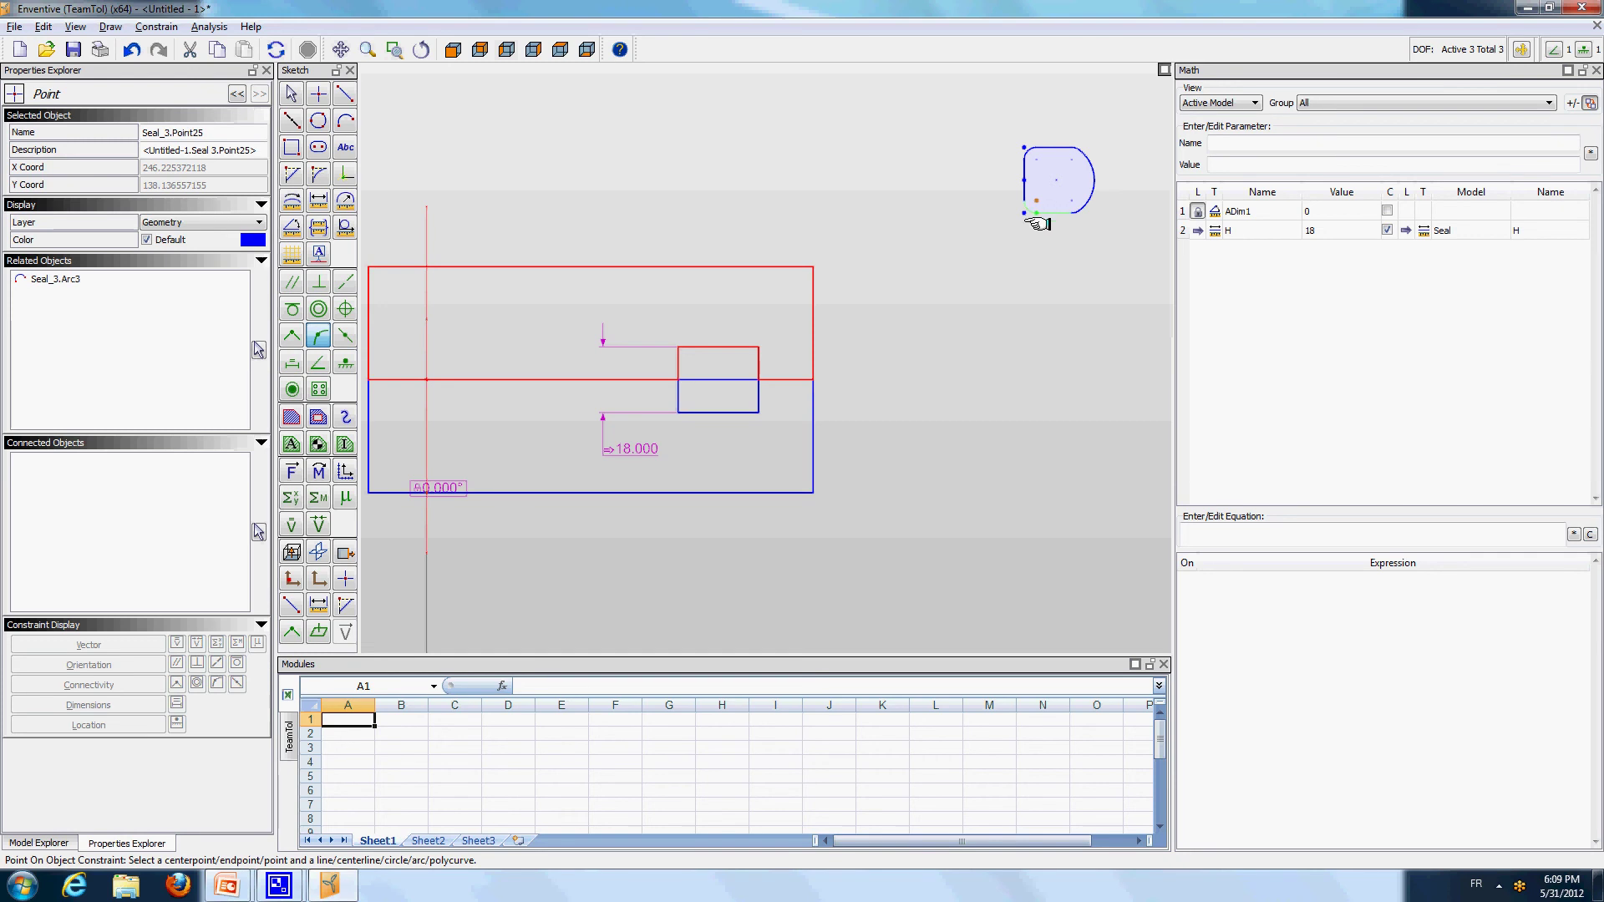
{"action": "left_click", "coordinate": [713, 414]}
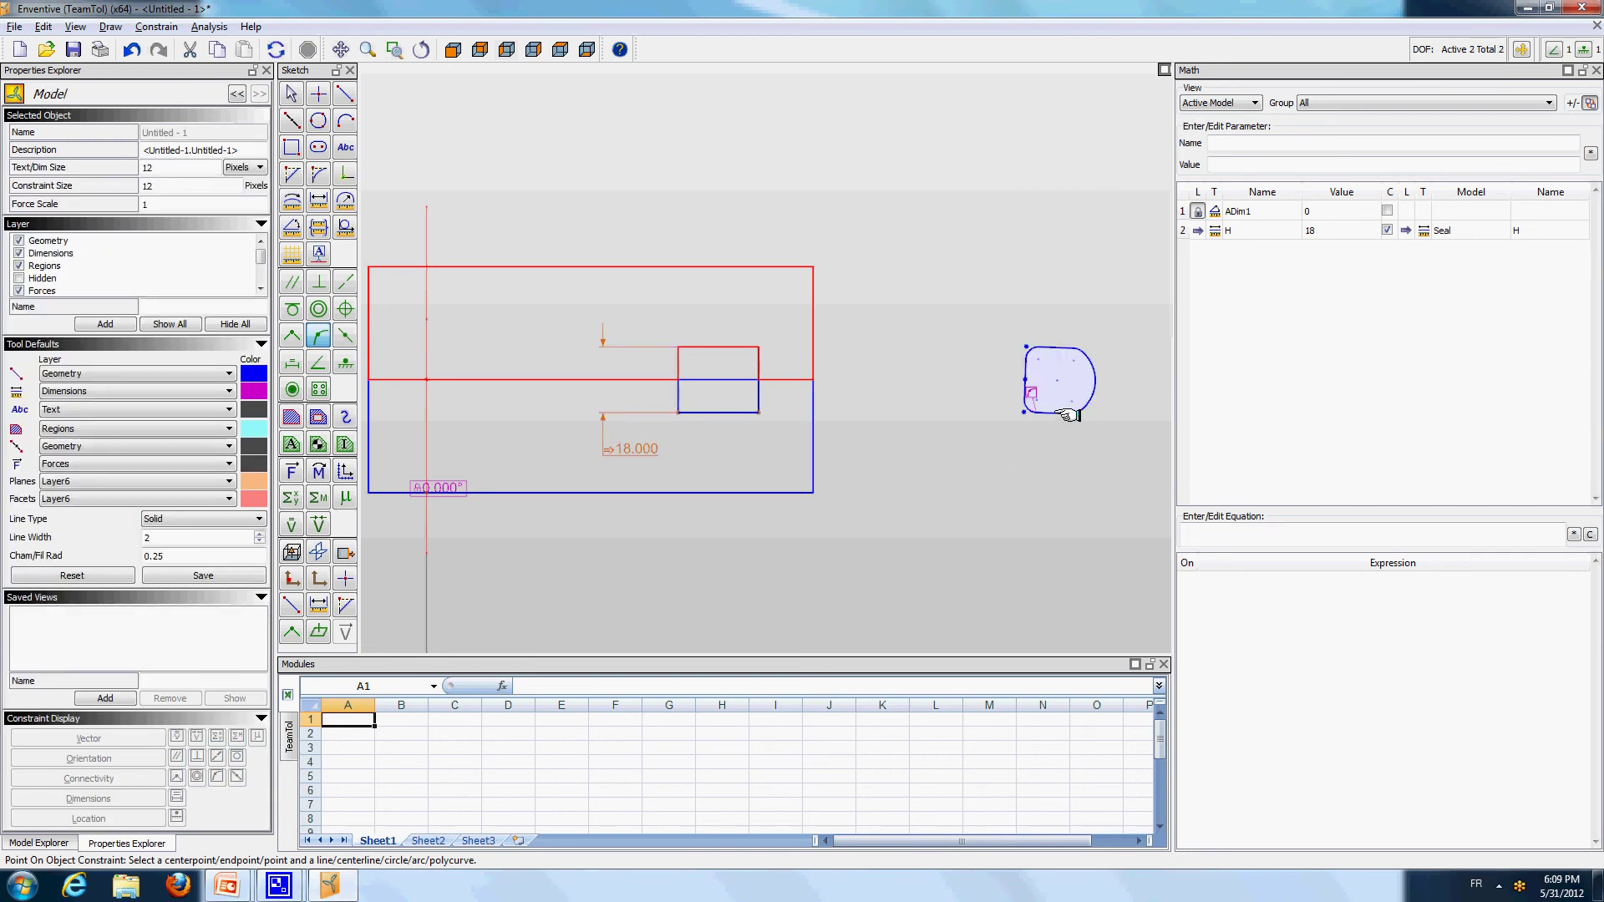
{"action": "left_click", "coordinate": [1062, 413]}
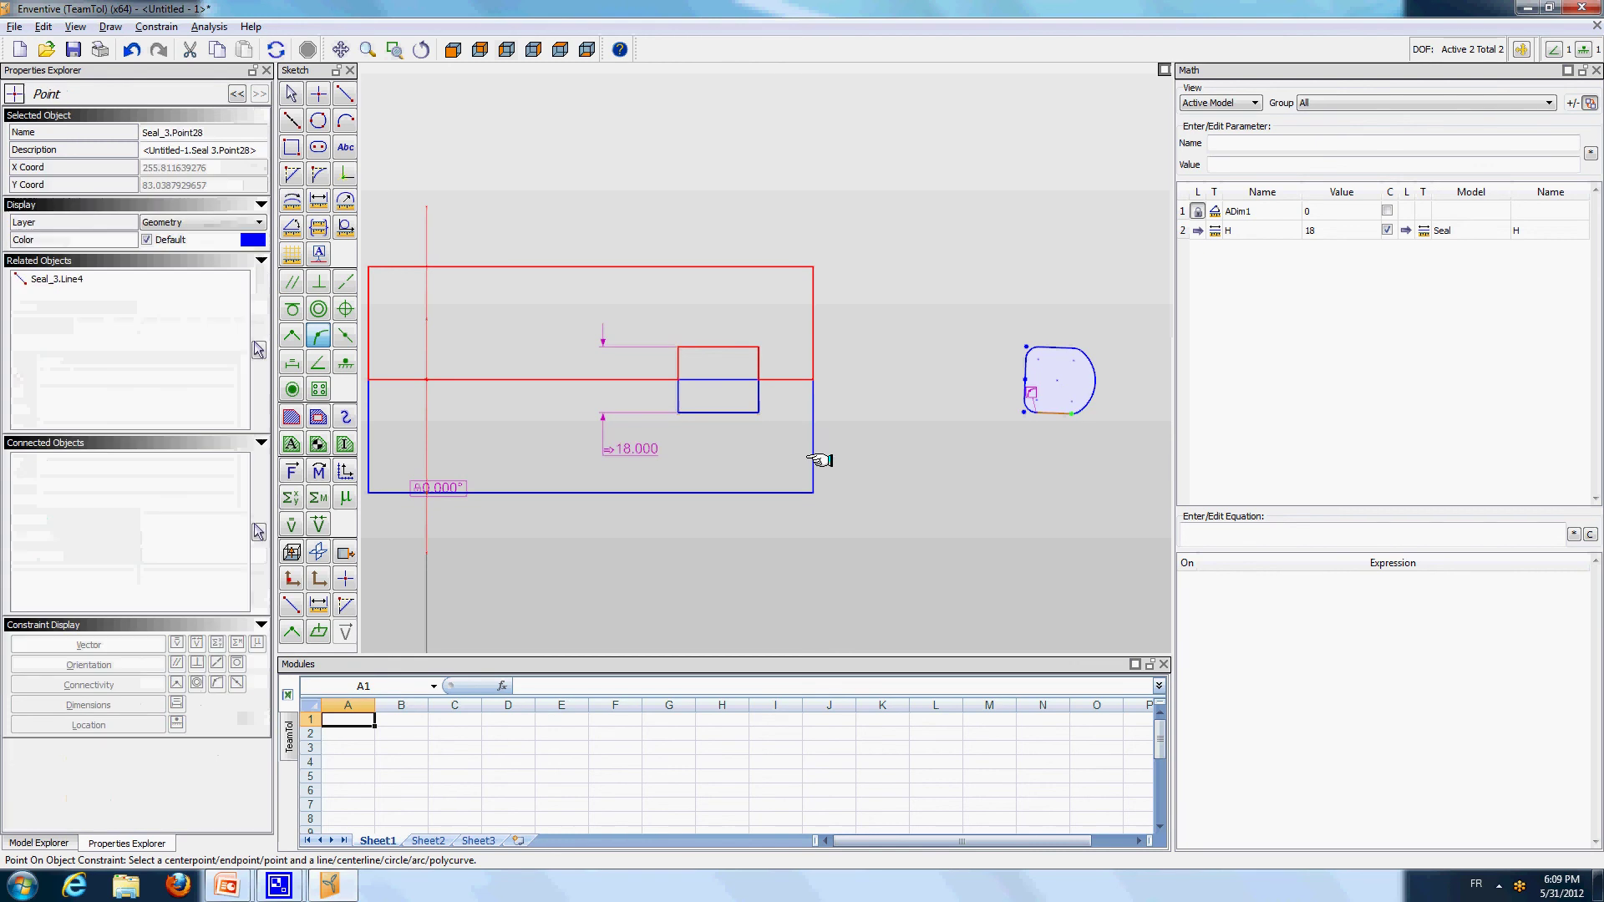
{"action": "left_click", "coordinate": [735, 411]}
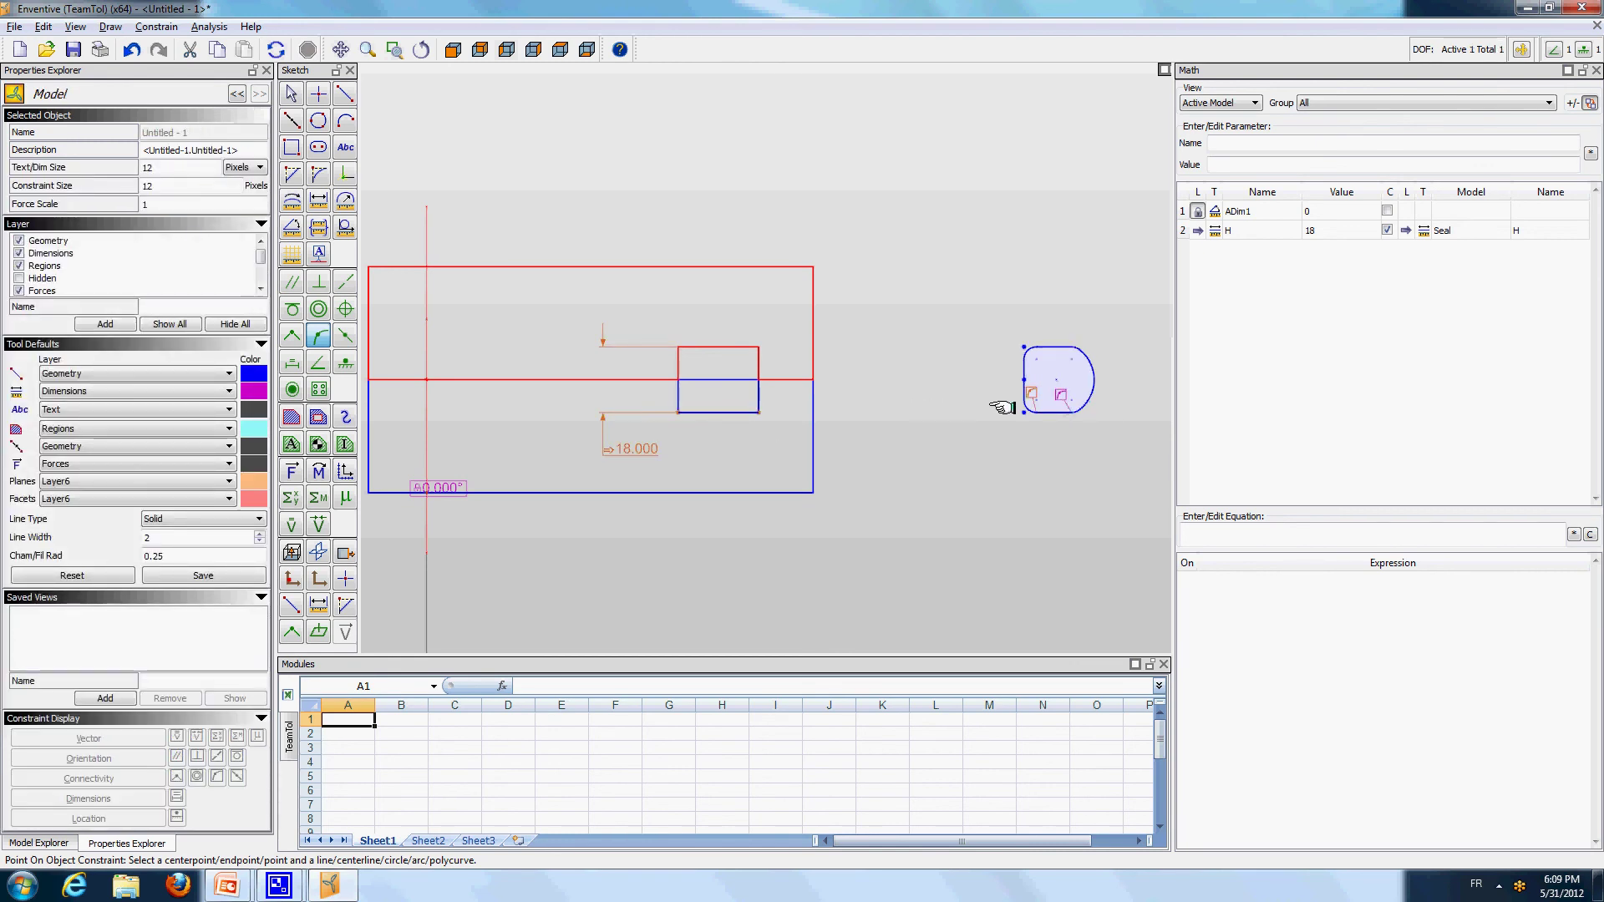
{"action": "left_click", "coordinate": [969, 422]}
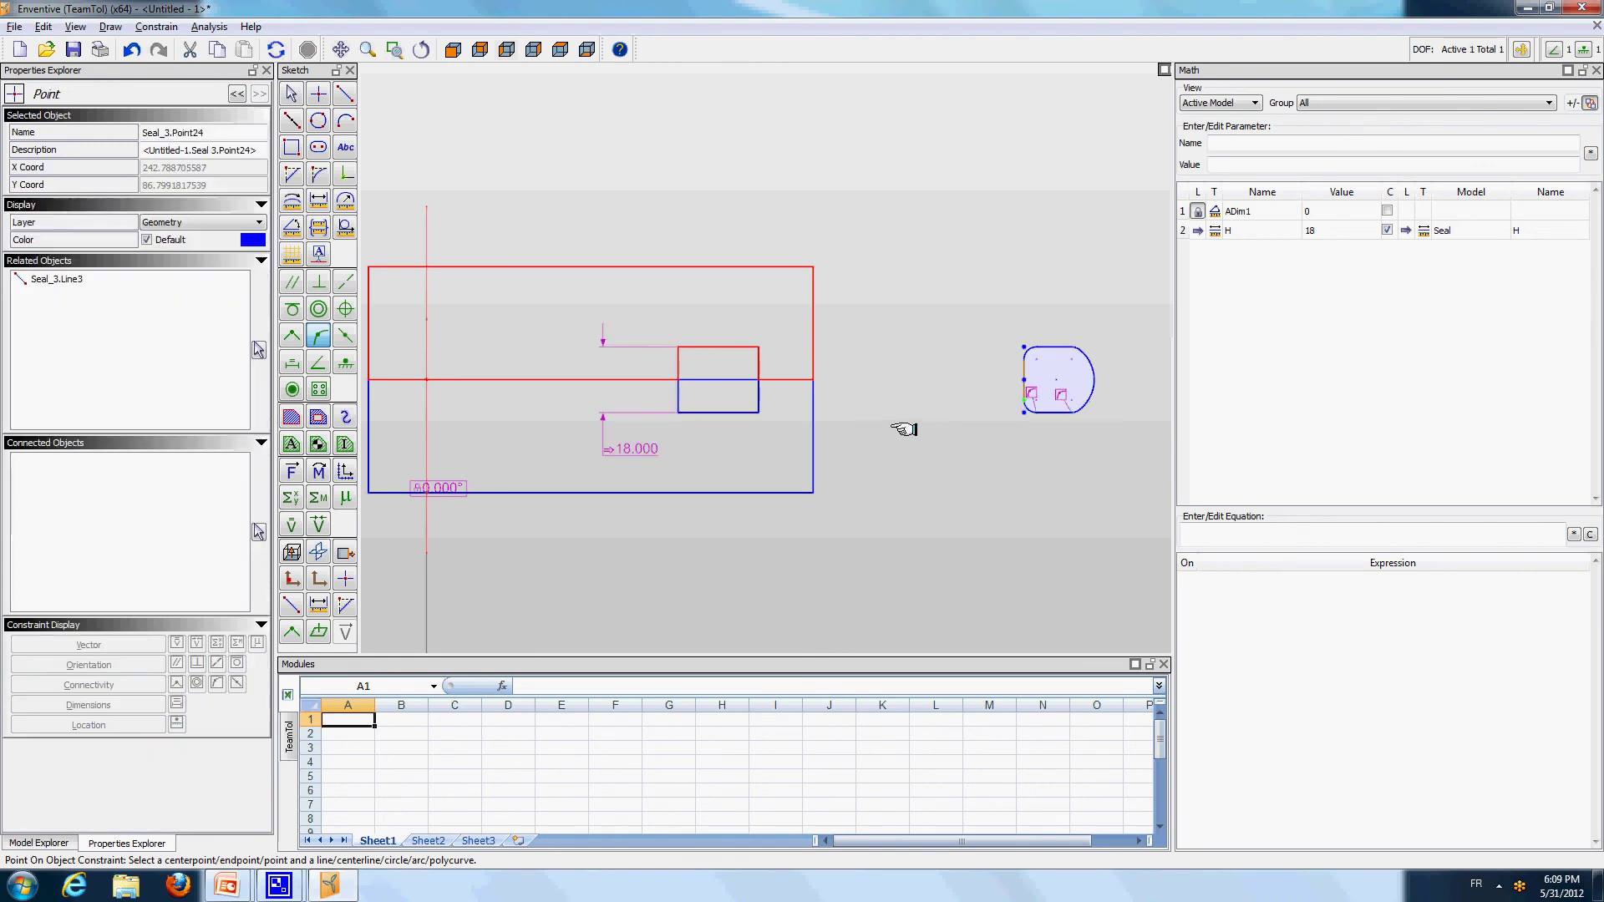
{"action": "left_click", "coordinate": [678, 400]}
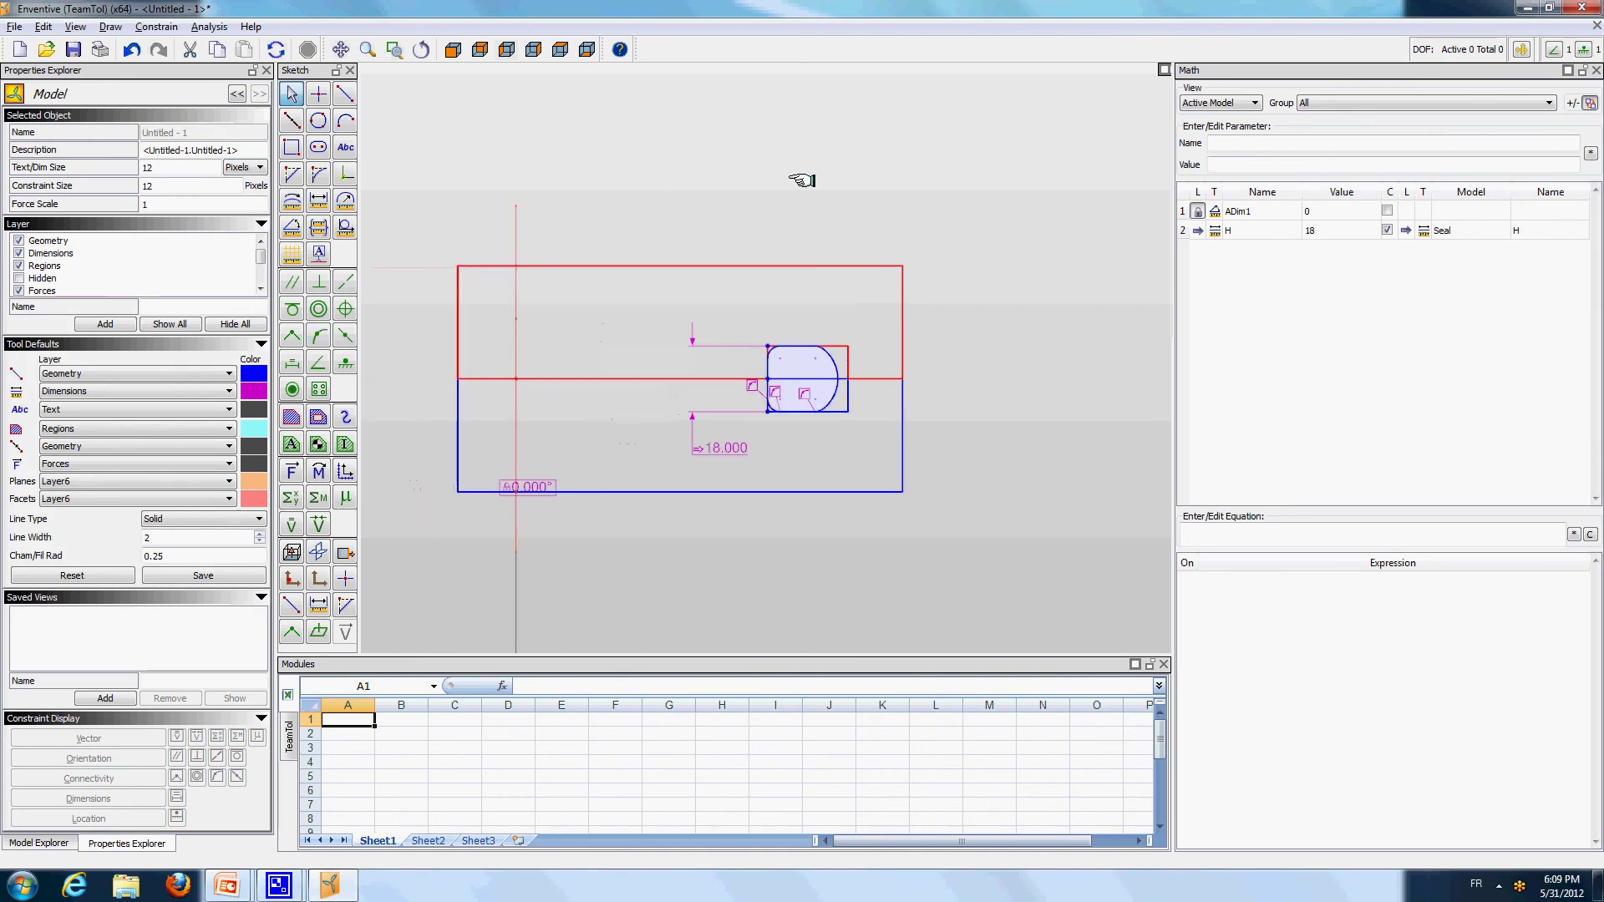
Hide all constraint symbols in the assembly sketch around the seated Seal
{"action": "scroll", "coordinate": [808, 405], "scroll_direction": "up", "scroll_amount": 3}
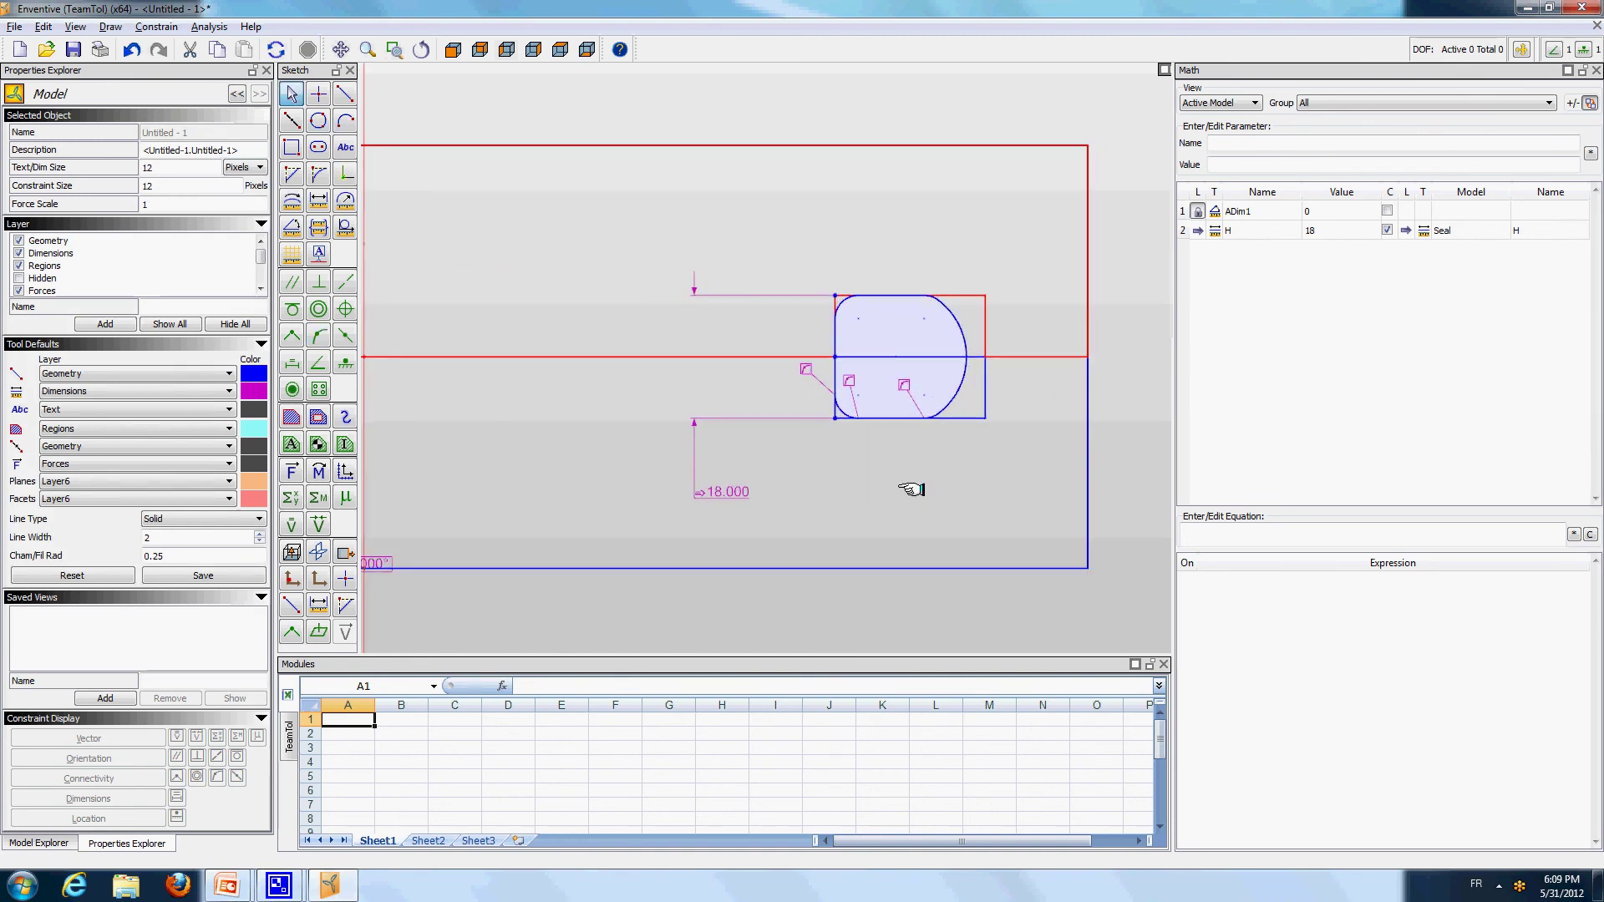
{"action": "mouse_move", "coordinate": [914, 491]}
{"action": "middle_mouse_down"}
{"action": "mouse_move", "coordinate": [861, 506]}
{"action": "mouse_move", "coordinate": [902, 476]}
{"action": "middle_mouse_up"}
{"action": "scroll", "coordinate": [873, 495], "scroll_direction": "up", "scroll_amount": 2}
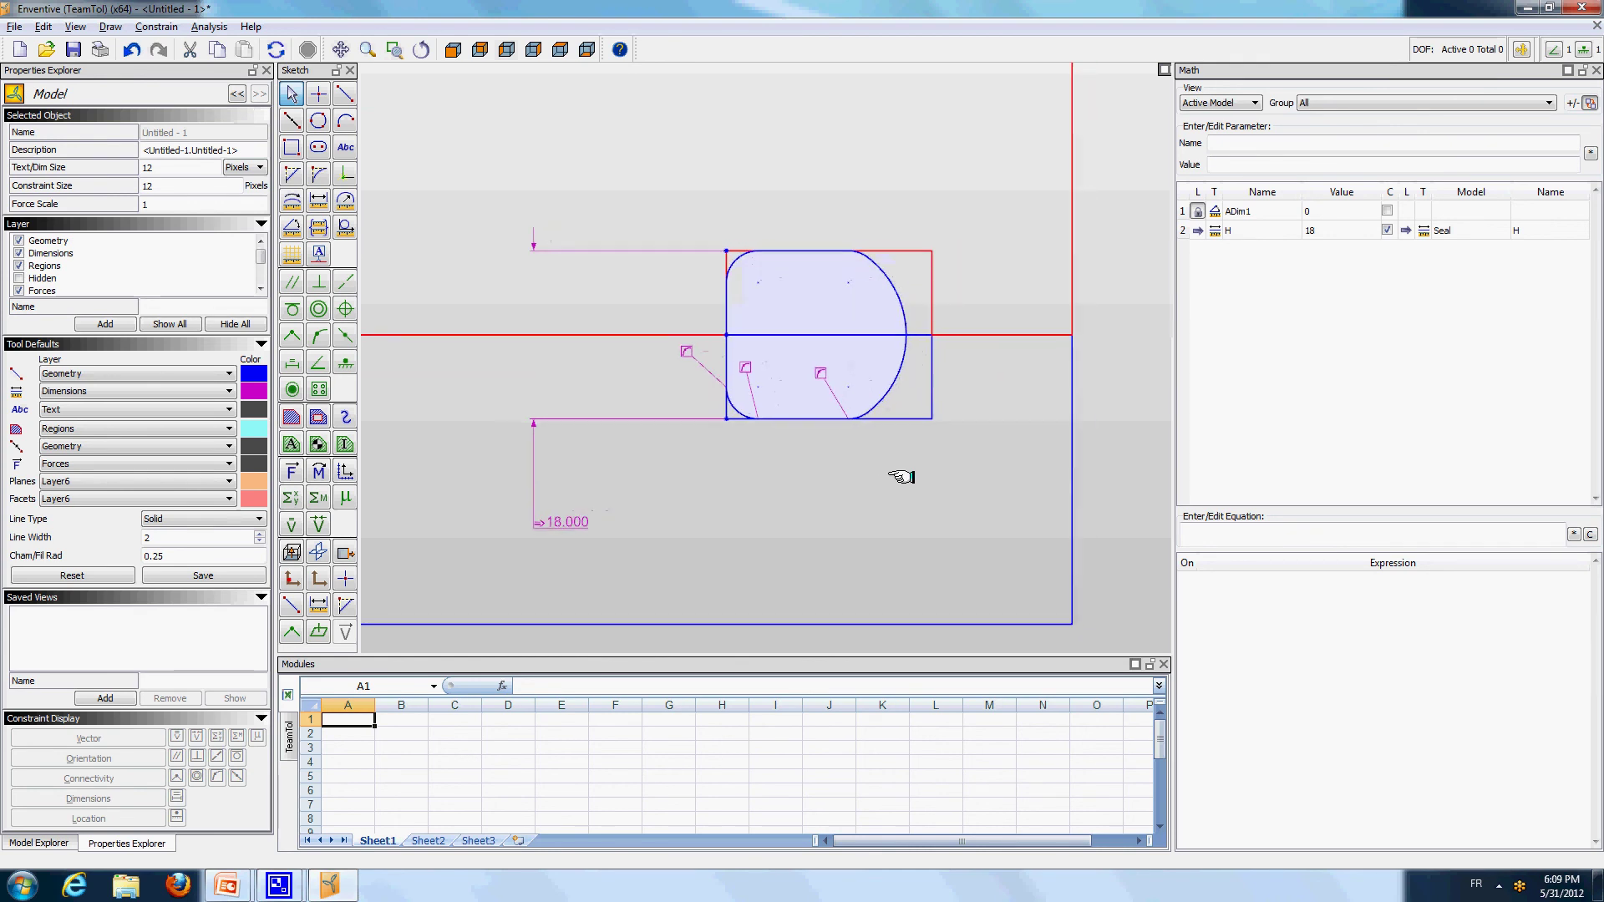
{"action": "right_click", "coordinate": [512, 132]}
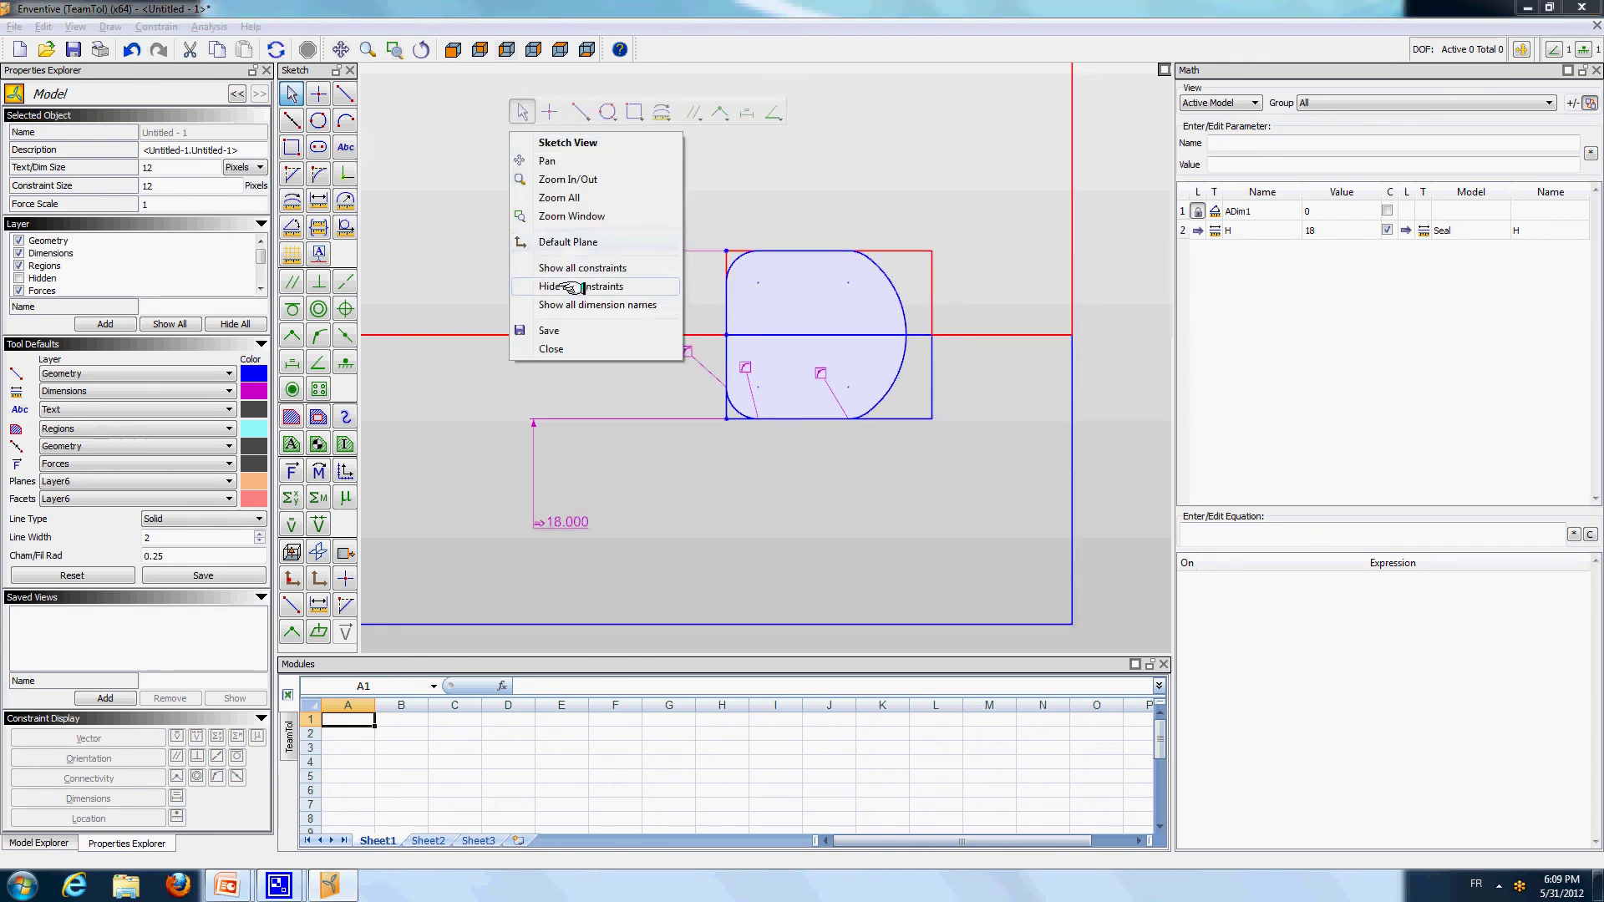
{"action": "left_click", "coordinate": [595, 287]}
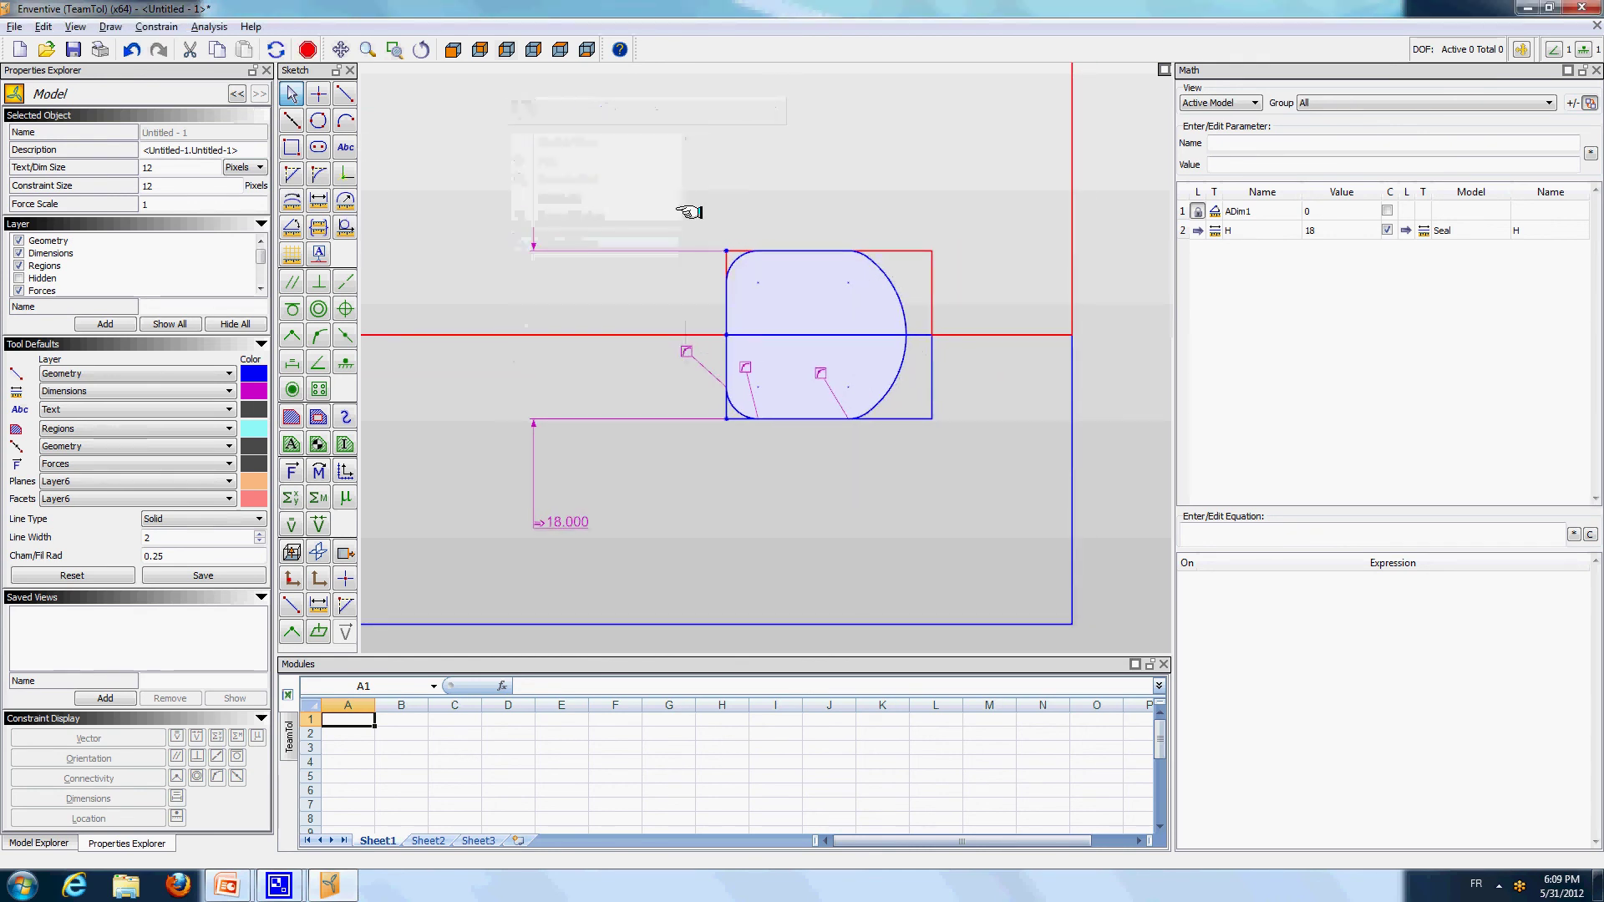
Add a Circular Edge Dimension between the Seal's large right arc and the groove's right wall, placing its text below the groove
{"action": "left_click", "coordinate": [346, 228]}
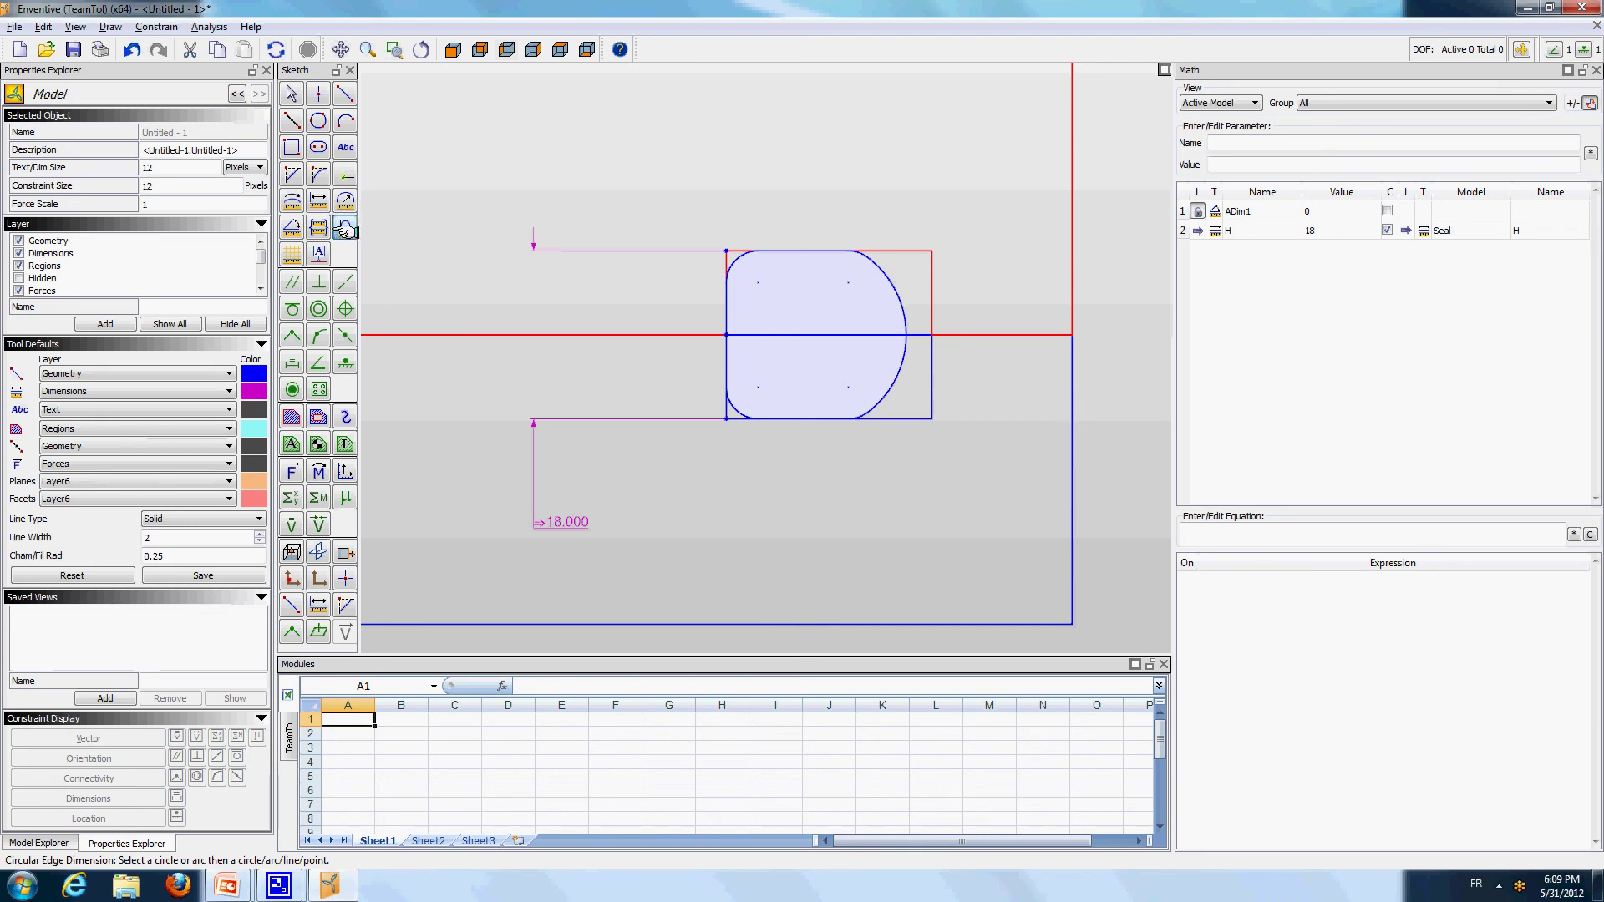
{"action": "left_click", "coordinate": [904, 361]}
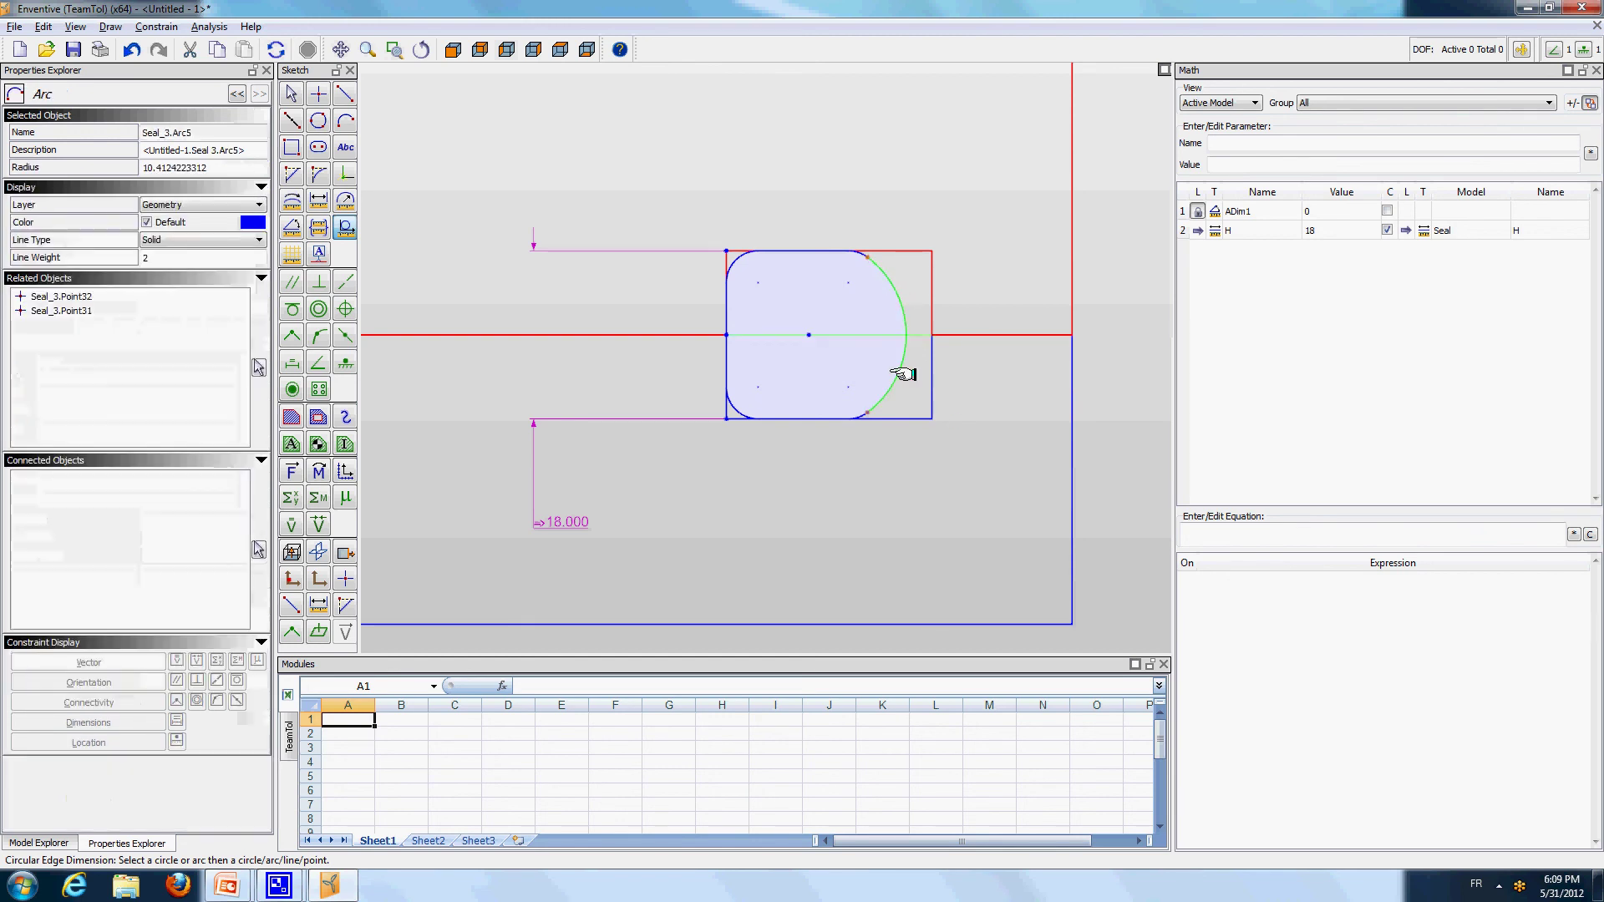
{"action": "left_click", "coordinate": [932, 361]}
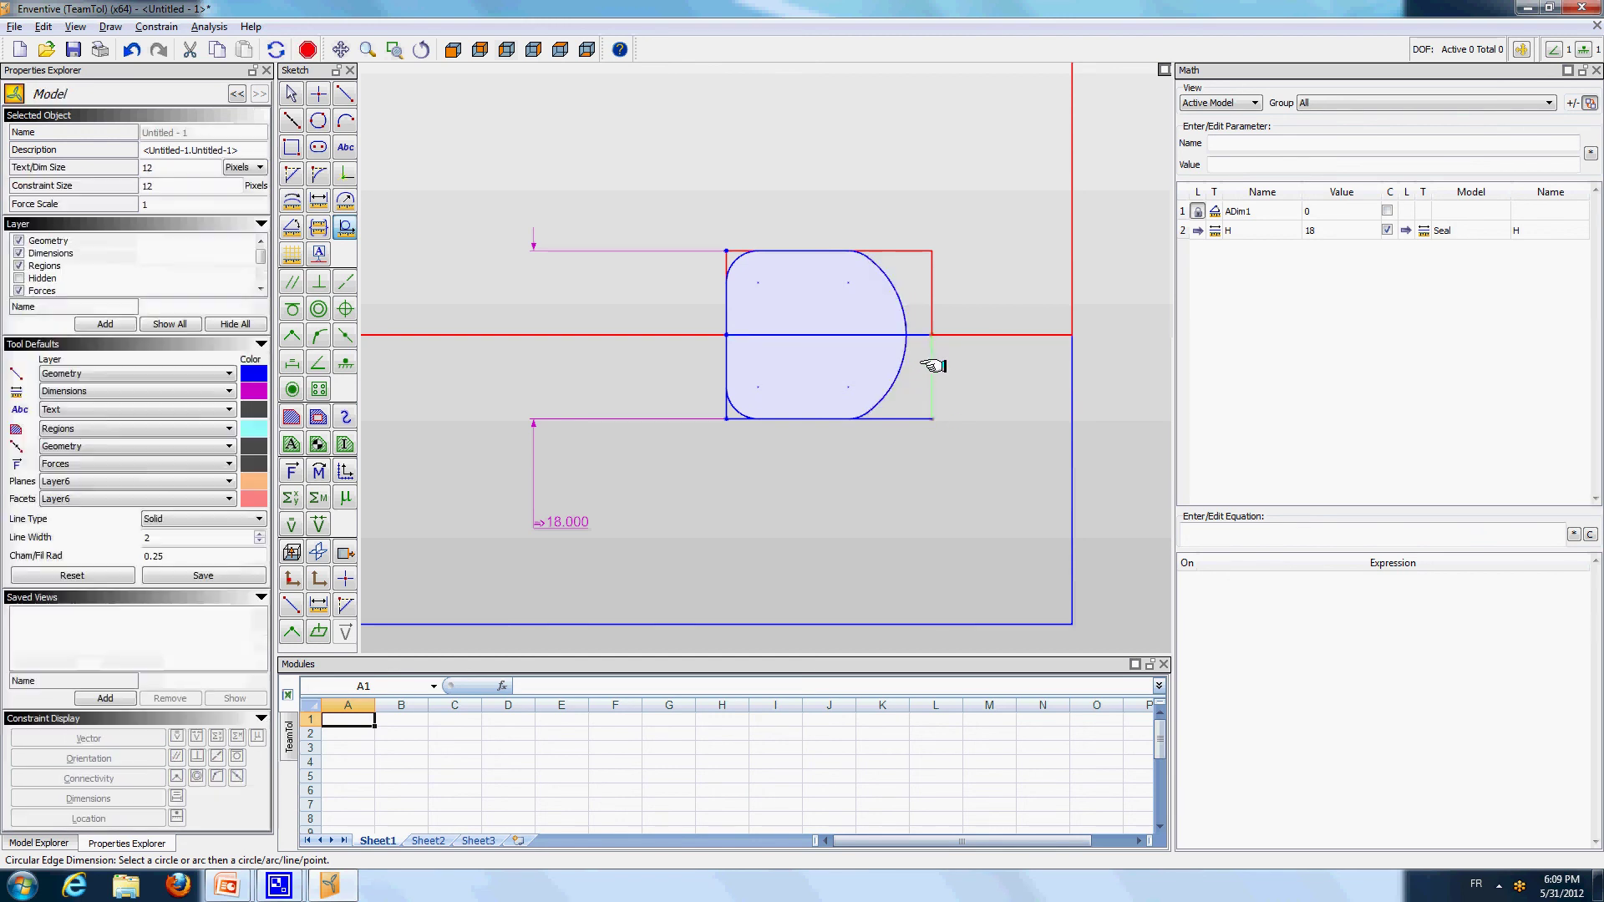
{"action": "key", "text": "Escape"}
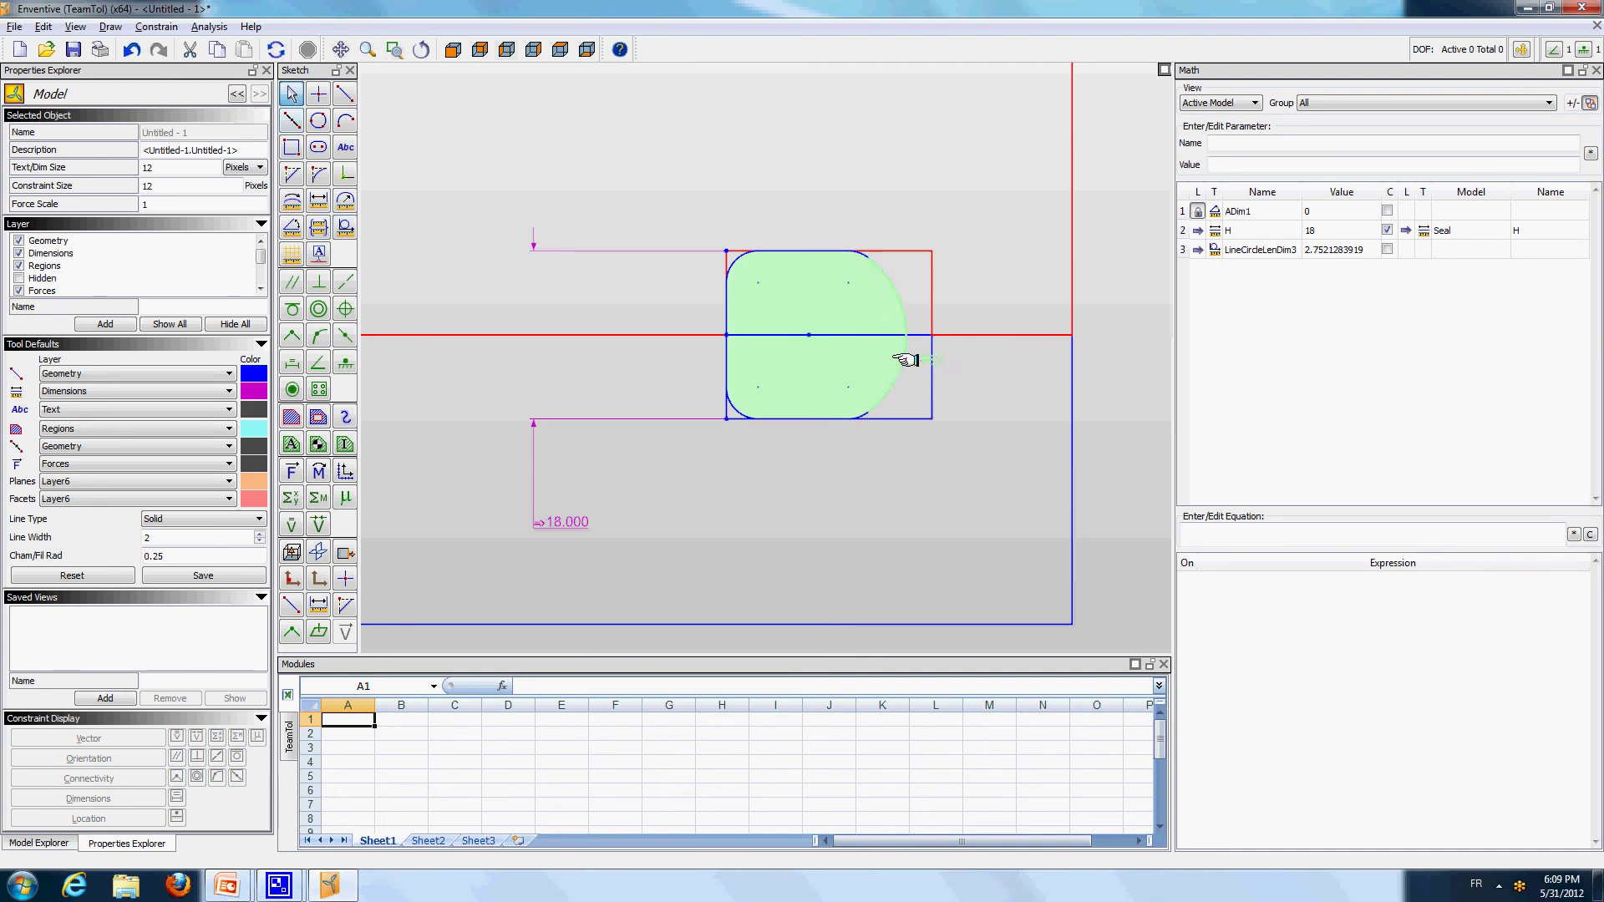
{"action": "mouse_move", "coordinate": [909, 357]}
{"action": "left_mouse_down"}
{"action": "mouse_move", "coordinate": [1028, 481]}
{"action": "mouse_move", "coordinate": [1122, 473]}
{"action": "mouse_move", "coordinate": [1120, 502]}
{"action": "mouse_move", "coordinate": [1078, 465]}
{"action": "mouse_move", "coordinate": [960, 429]}
{"action": "left_mouse_up"}
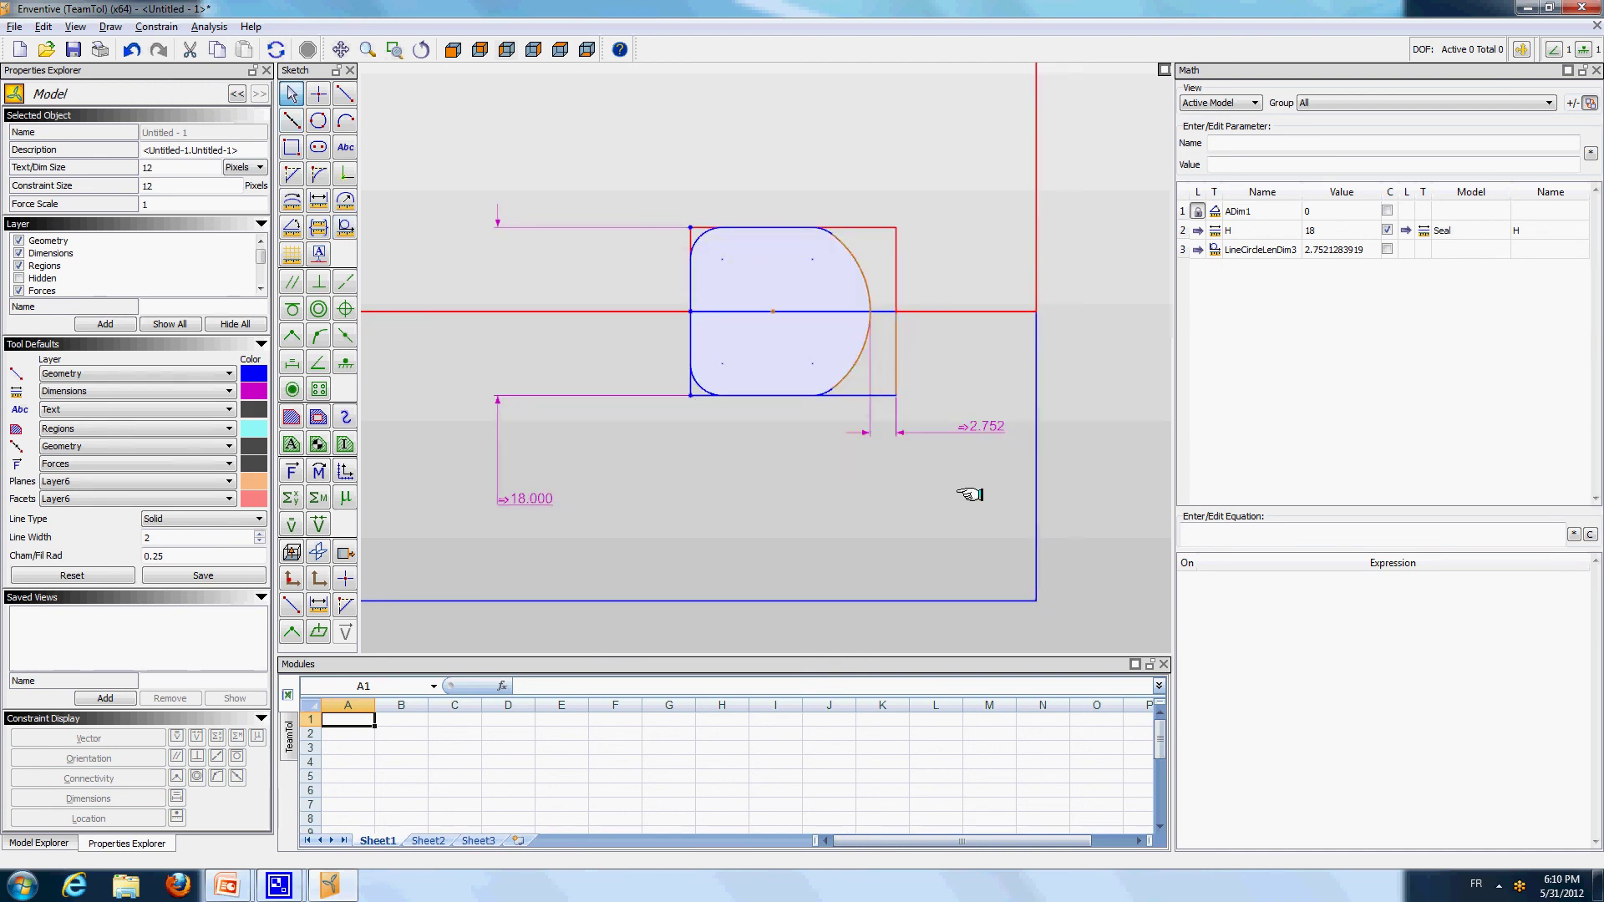
Enlarge the spreadsheet area and run a tolerance analysis on the gap dimension between the Seal's arc and the groove wall
{"action": "left_click_drag", "start_coordinate": [999, 659], "coordinate": [969, 447]}
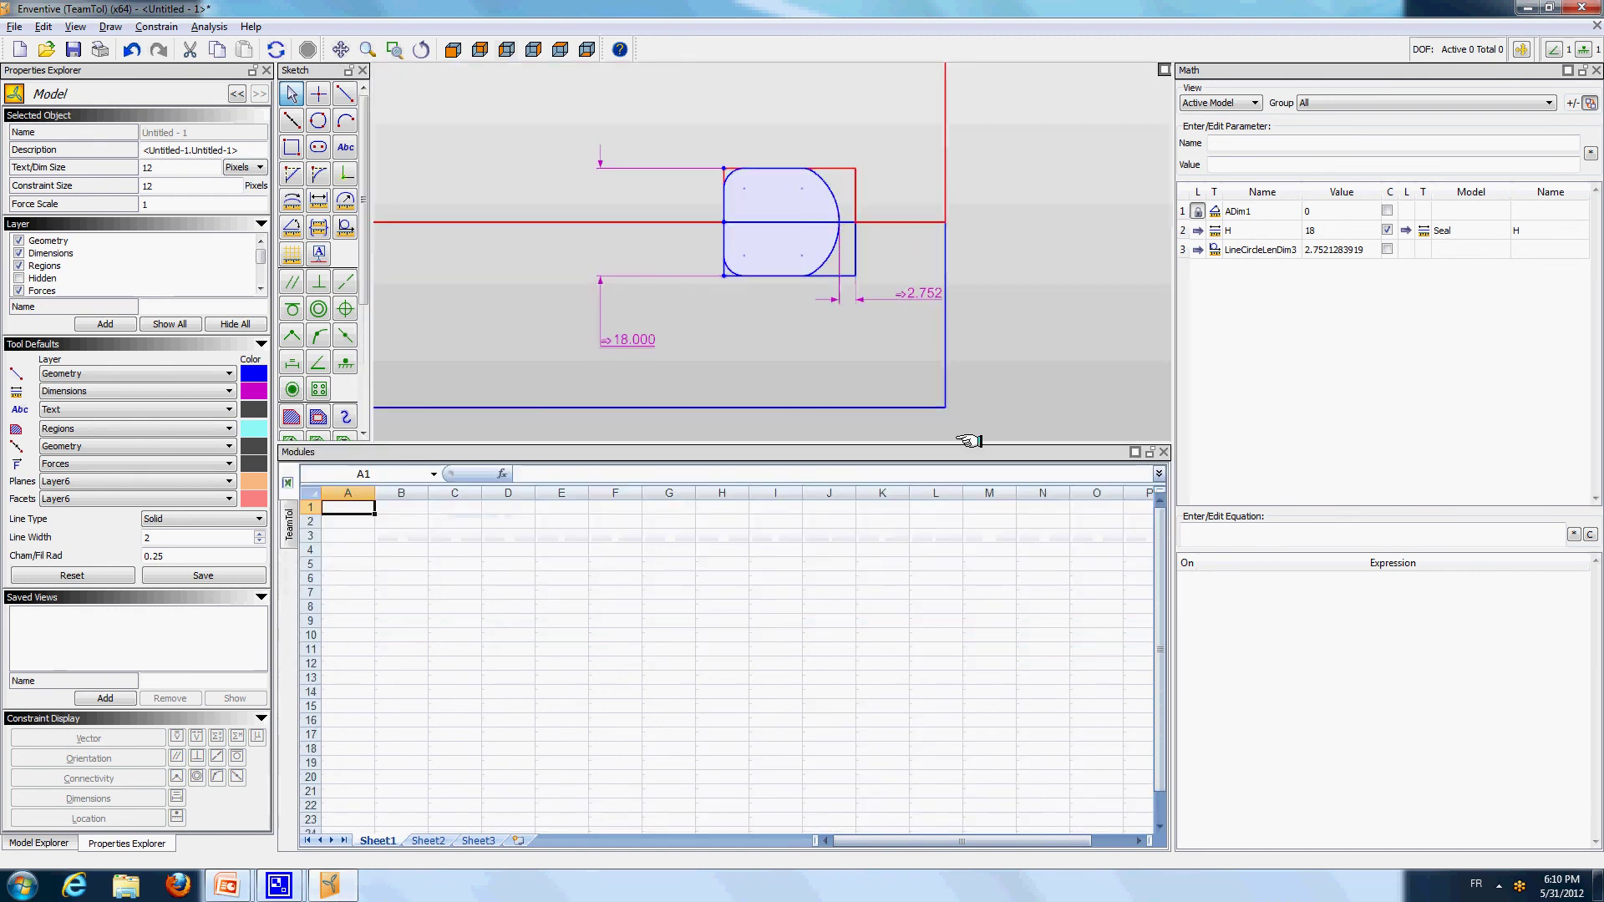
{"action": "scroll", "coordinate": [846, 338], "scroll_direction": "up", "scroll_amount": 3}
{"action": "mouse_move", "coordinate": [881, 311]}
{"action": "middle_mouse_down"}
{"action": "mouse_move", "coordinate": [863, 404]}
{"action": "mouse_move", "coordinate": [905, 398]}
{"action": "middle_mouse_up"}
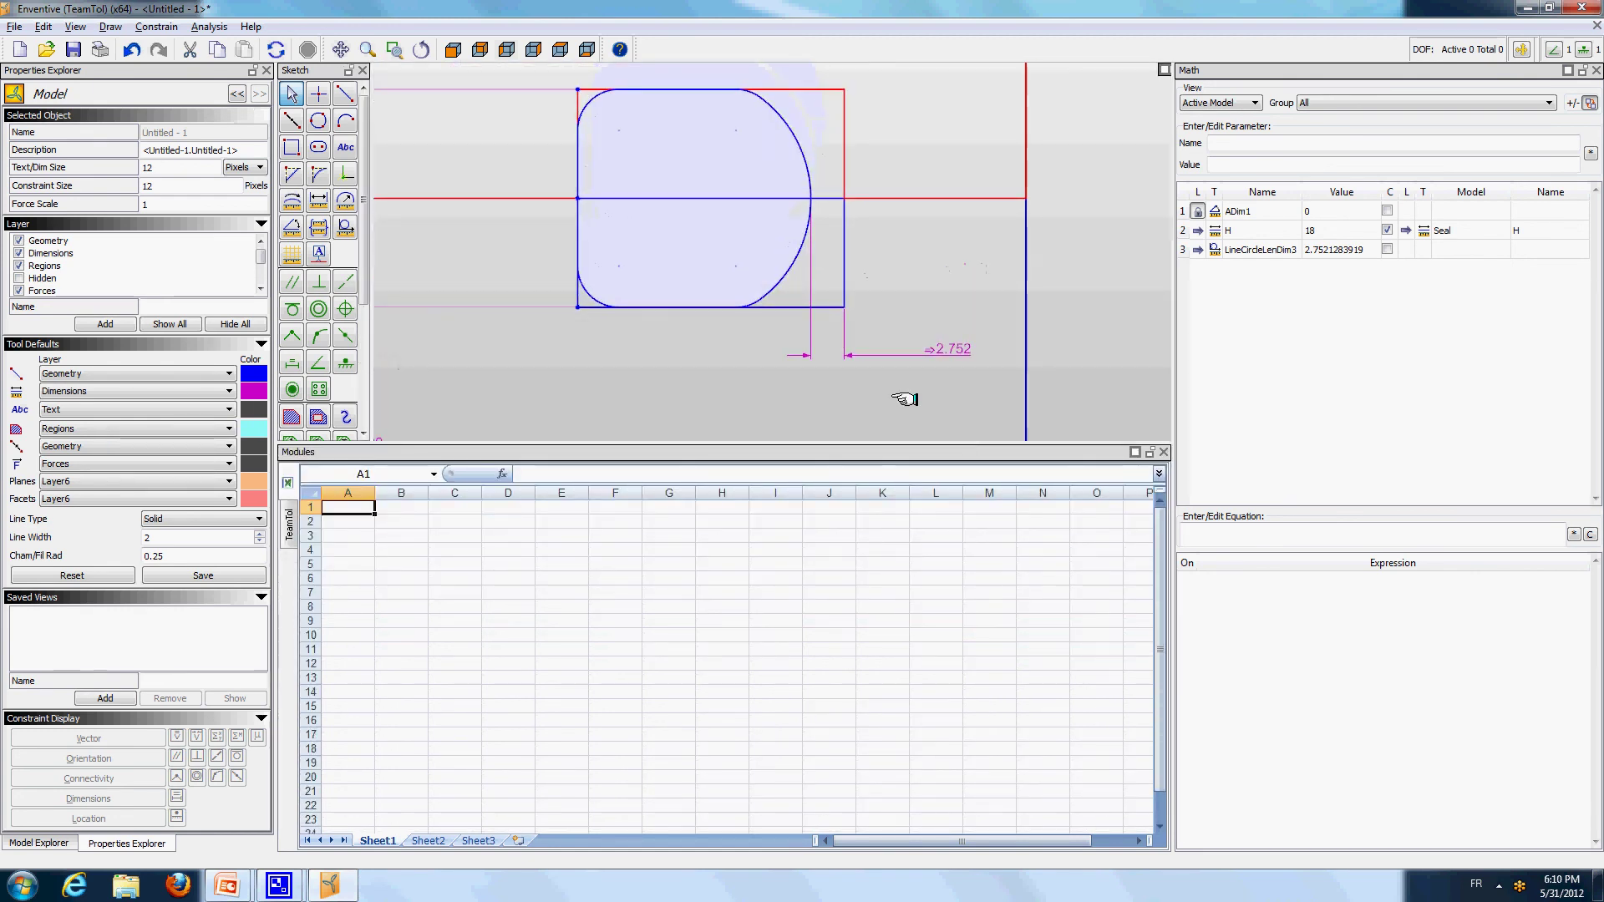
{"action": "right_click", "coordinate": [942, 352]}
{"action": "left_click", "coordinate": [1011, 472]}
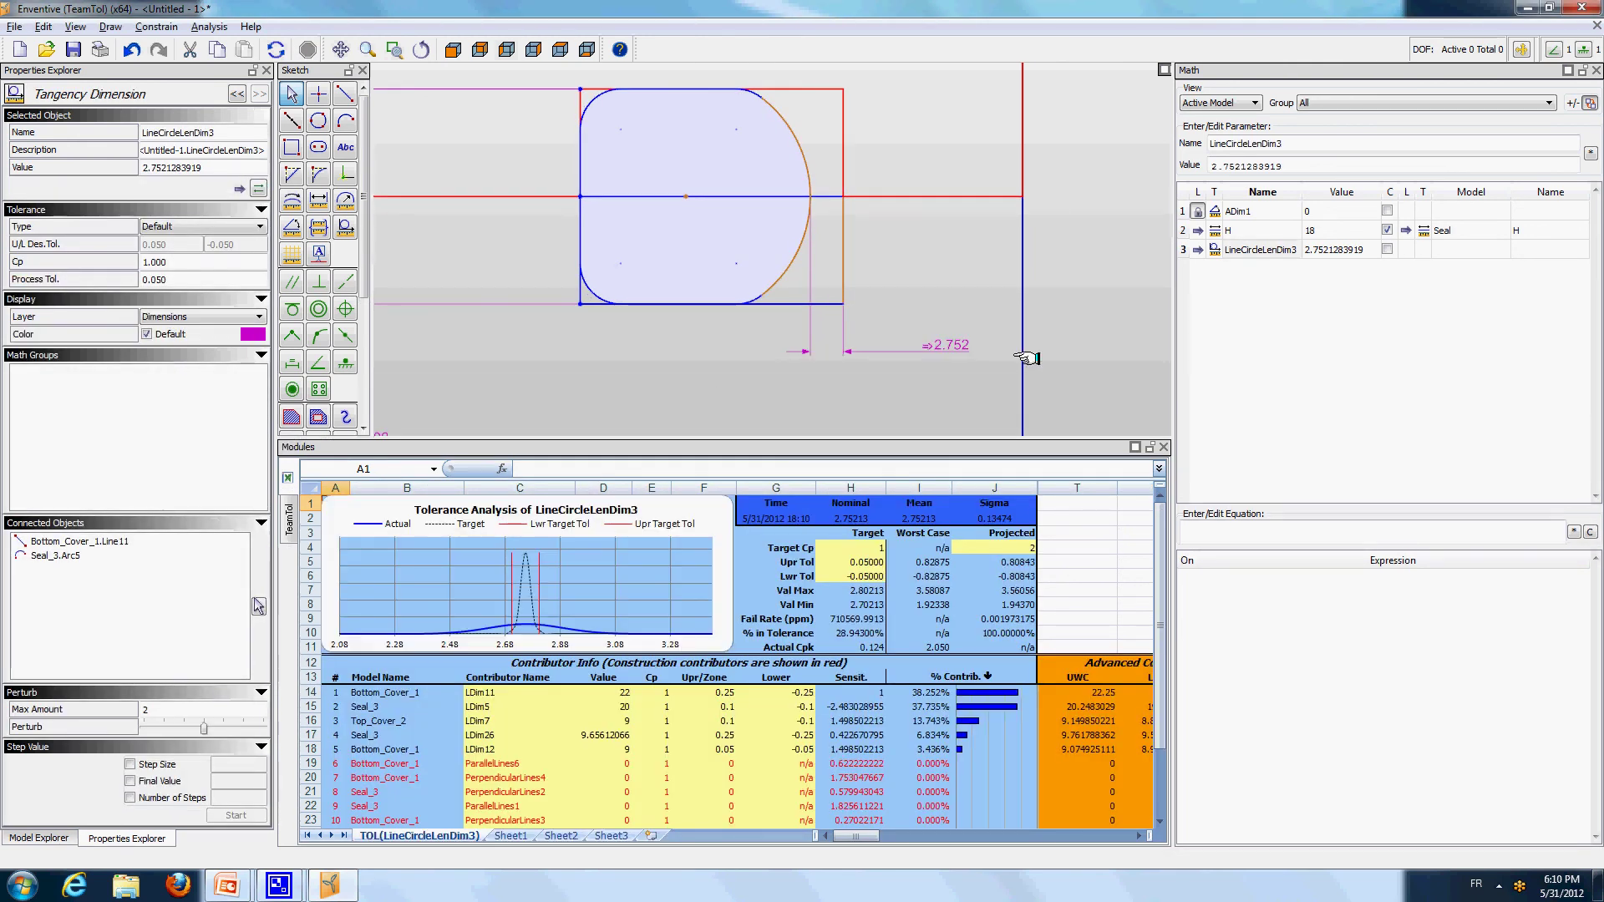
{"action": "left_click", "coordinate": [1086, 334]}
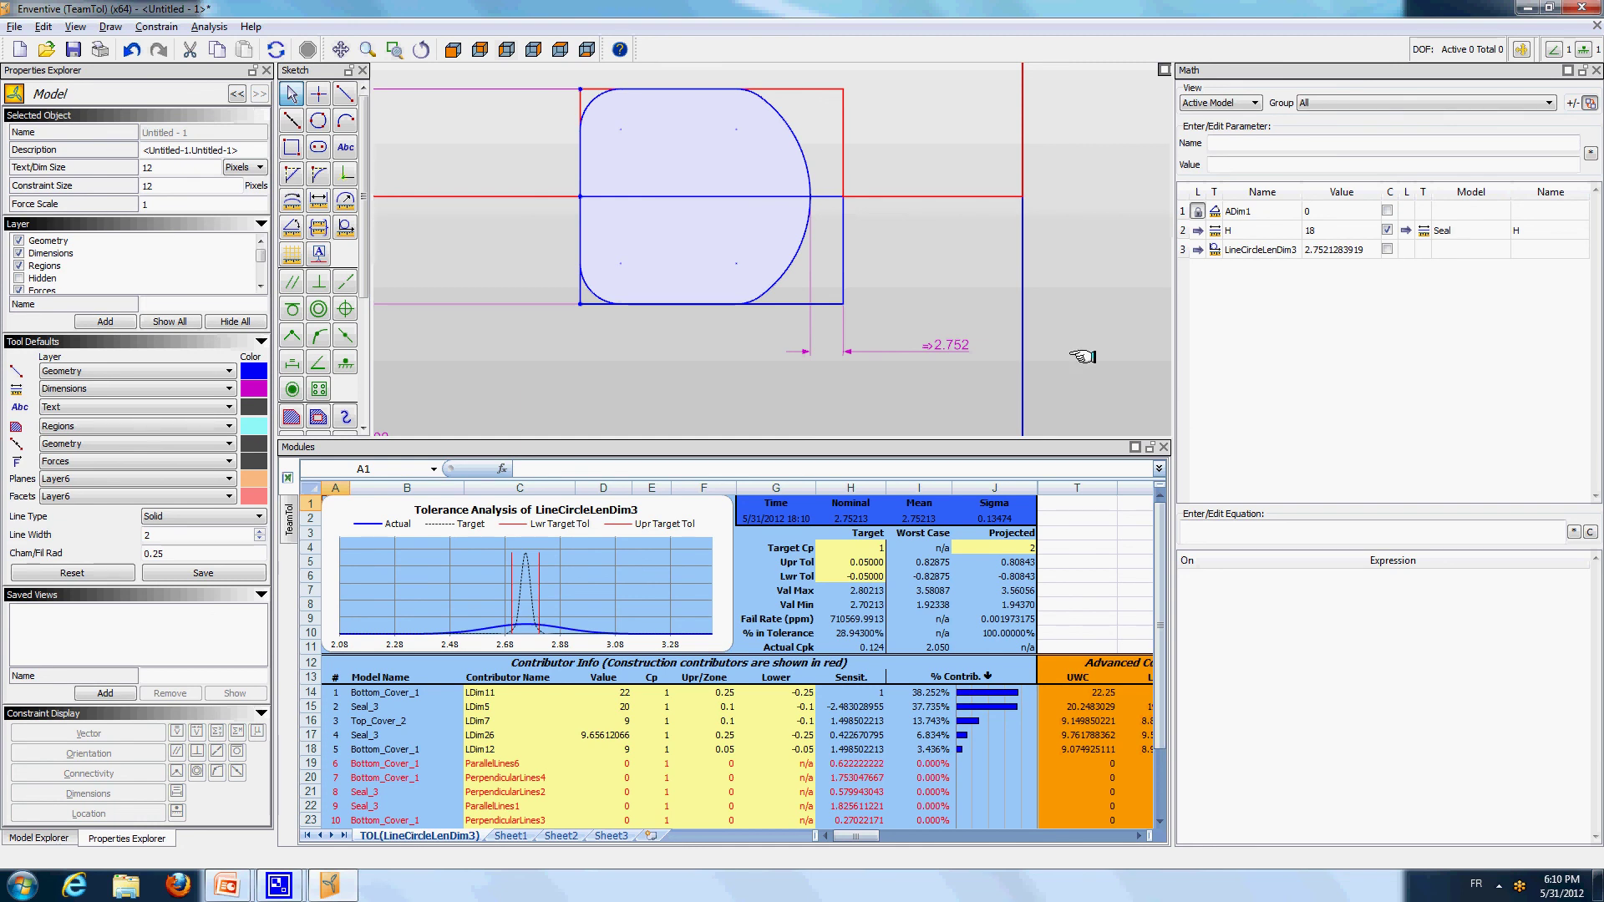
Examine the projected minimum gap in the tolerance results, widening the Projected column slightly
{"action": "left_click", "coordinate": [1015, 605]}
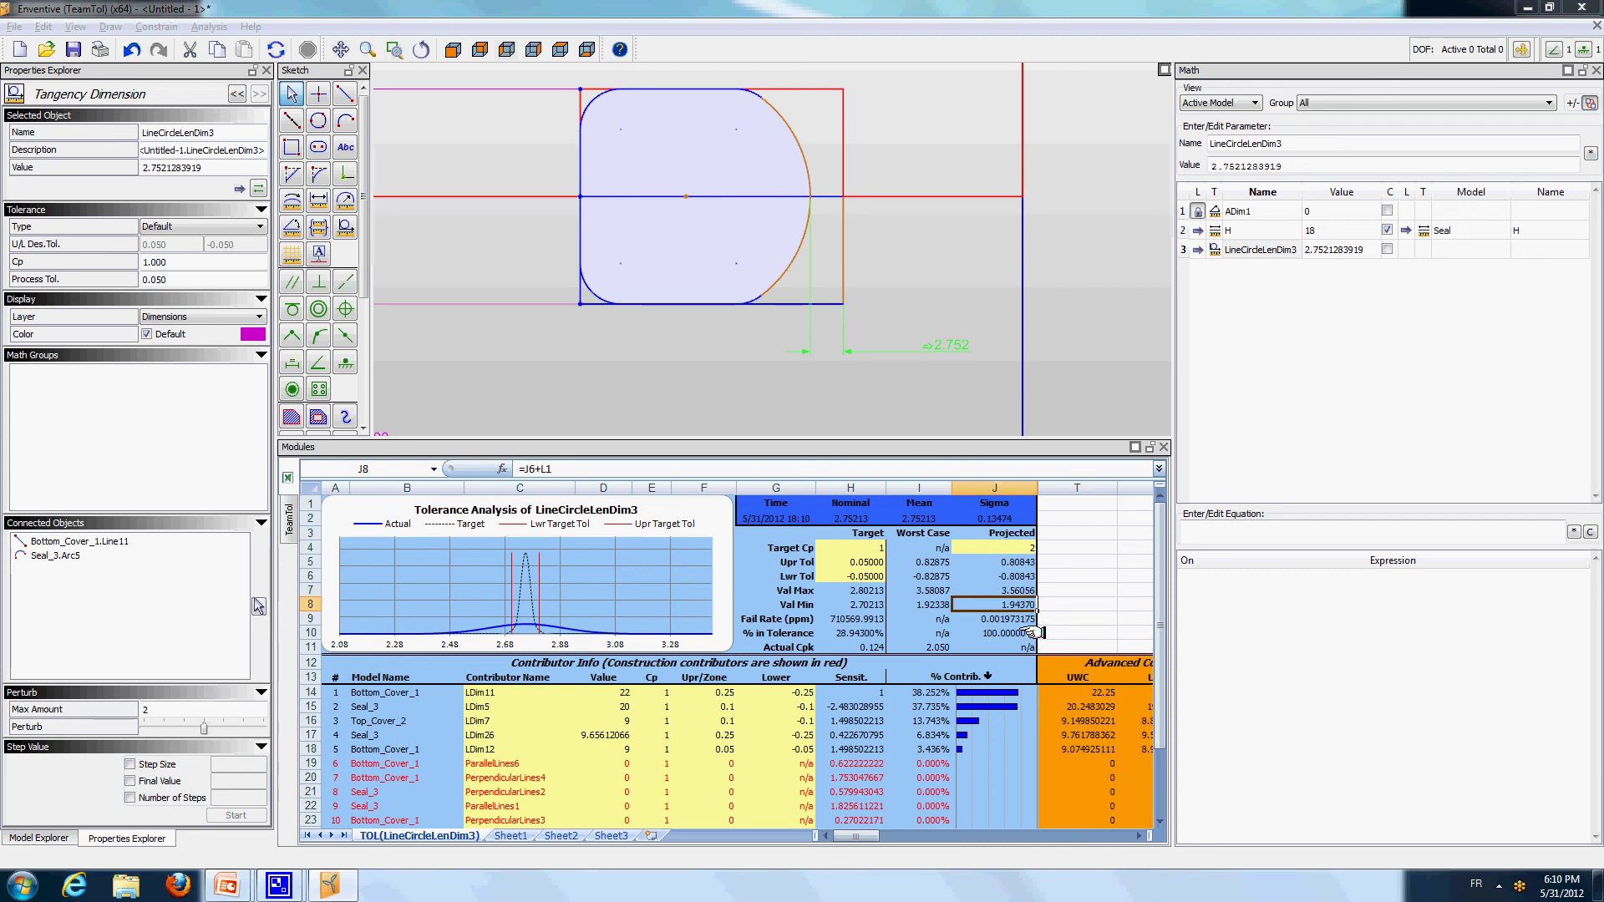
{"action": "left_click_drag", "start_coordinate": [952, 488], "coordinate": [958, 488]}
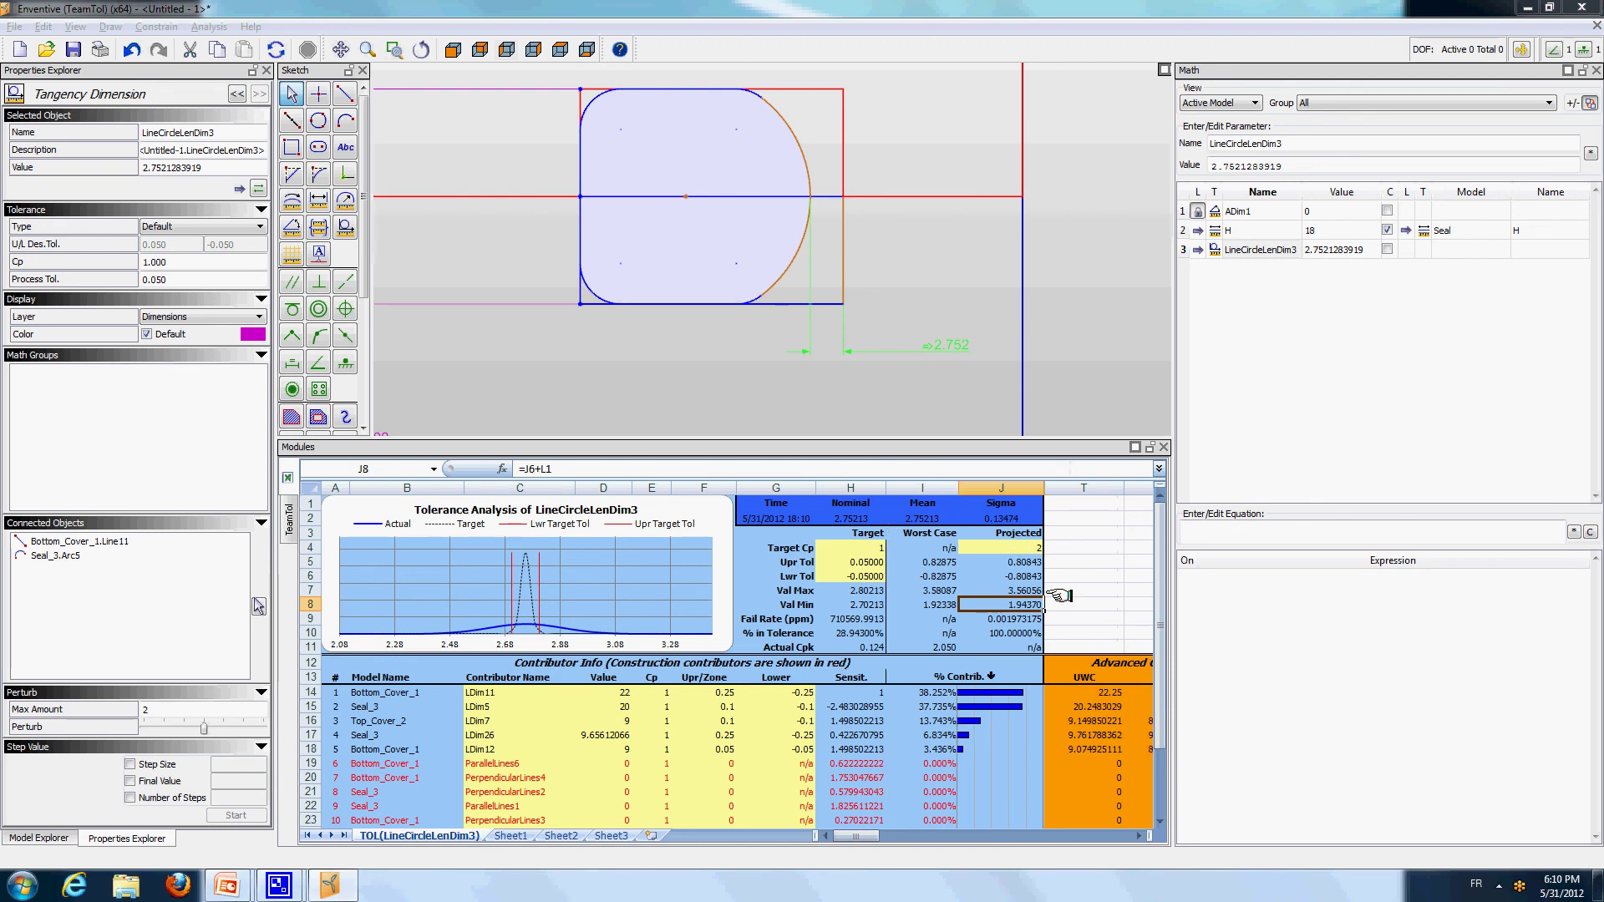
{"action": "left_click", "coordinate": [1078, 605]}
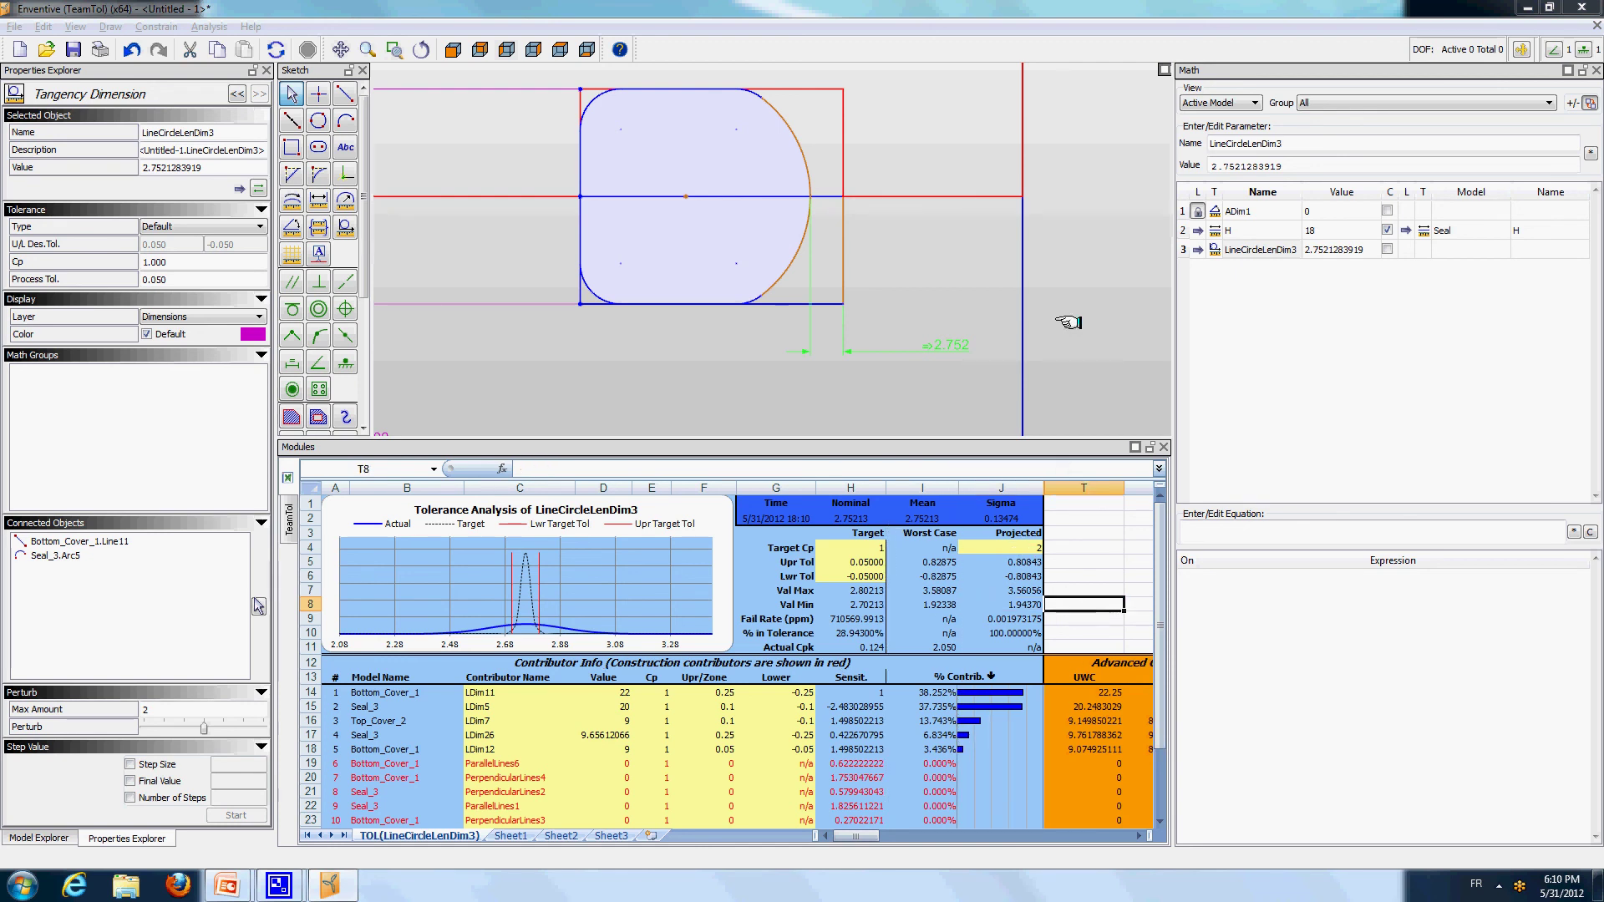
{"action": "left_click", "coordinate": [1069, 323]}
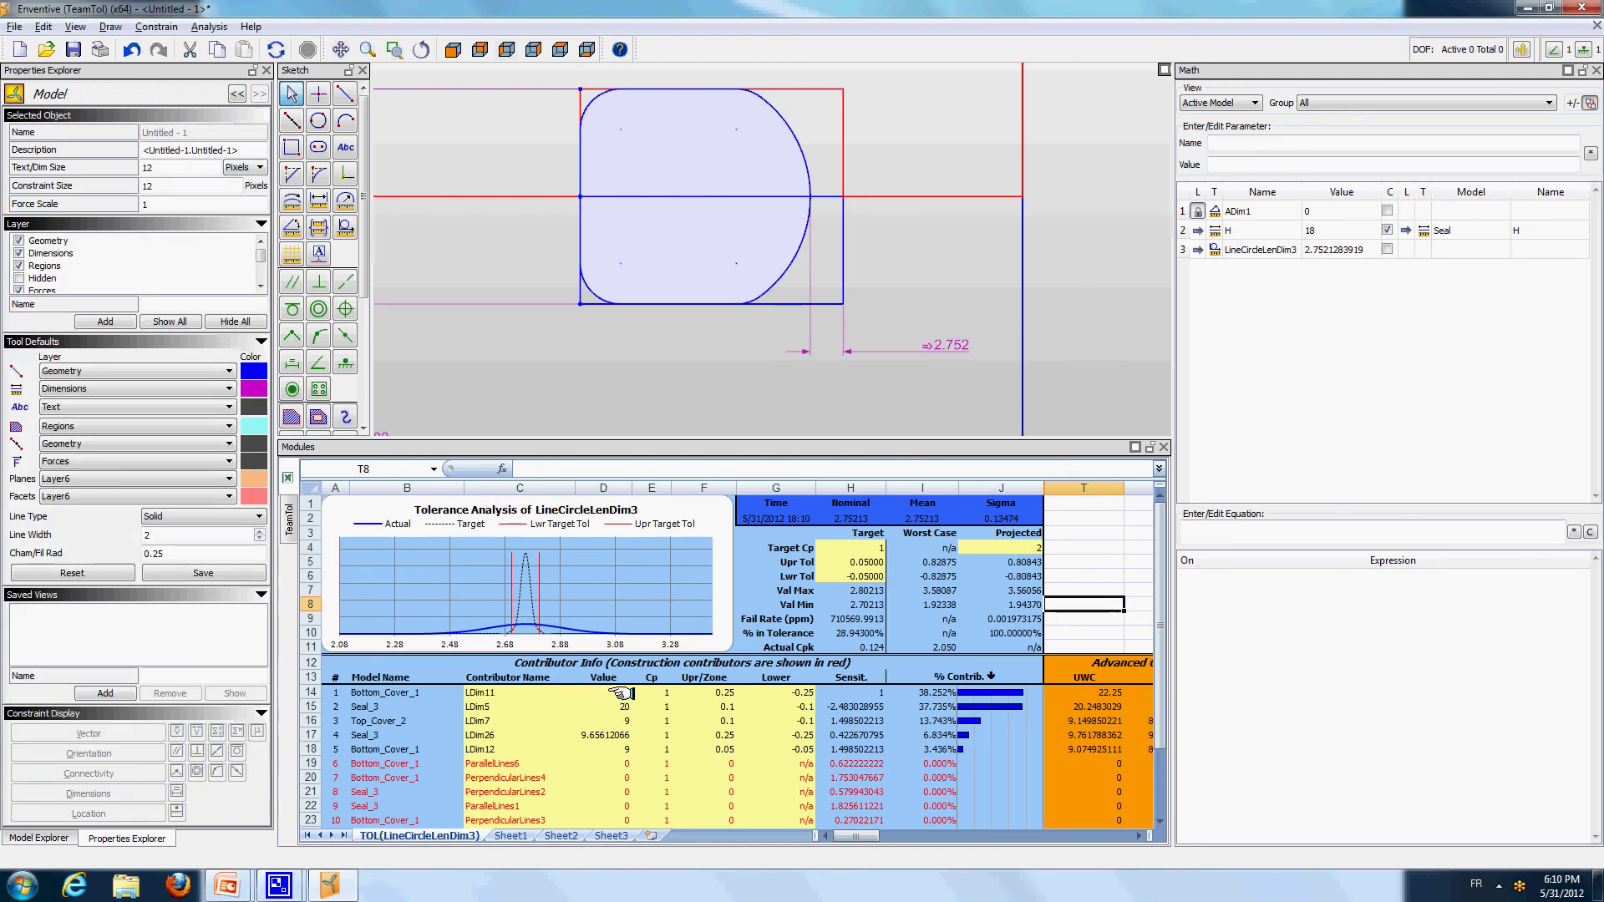
Examine the gap's contributors one by one in the model: LDim11, LDim5, LDim7, LDim26 and LDim12
{"action": "left_click", "coordinate": [622, 692]}
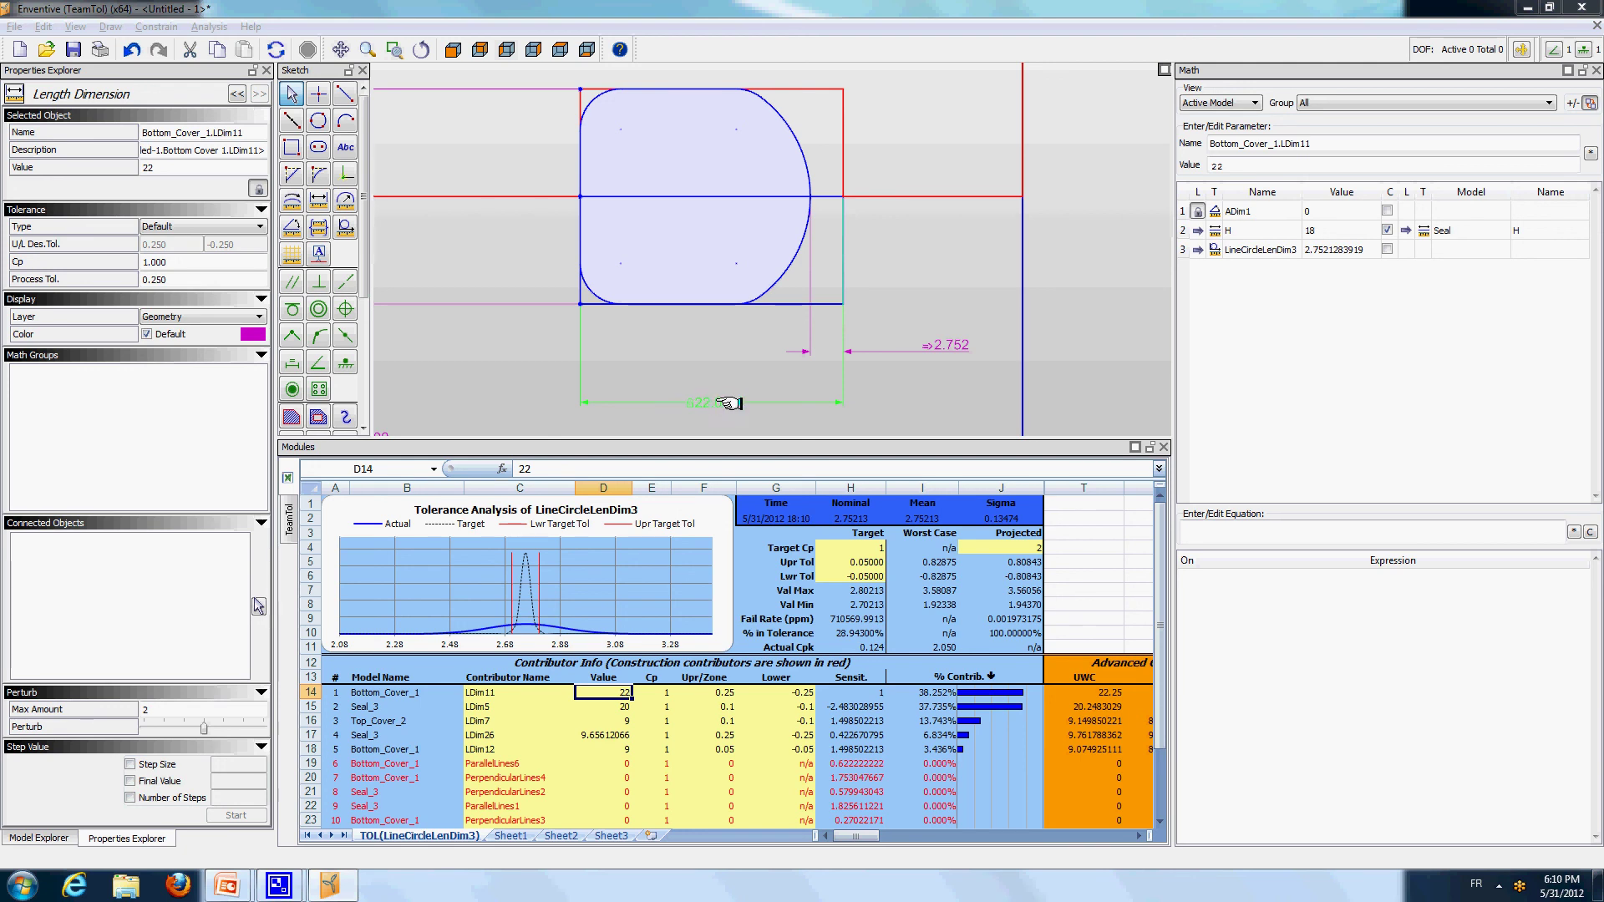
{"action": "left_click", "coordinate": [618, 707]}
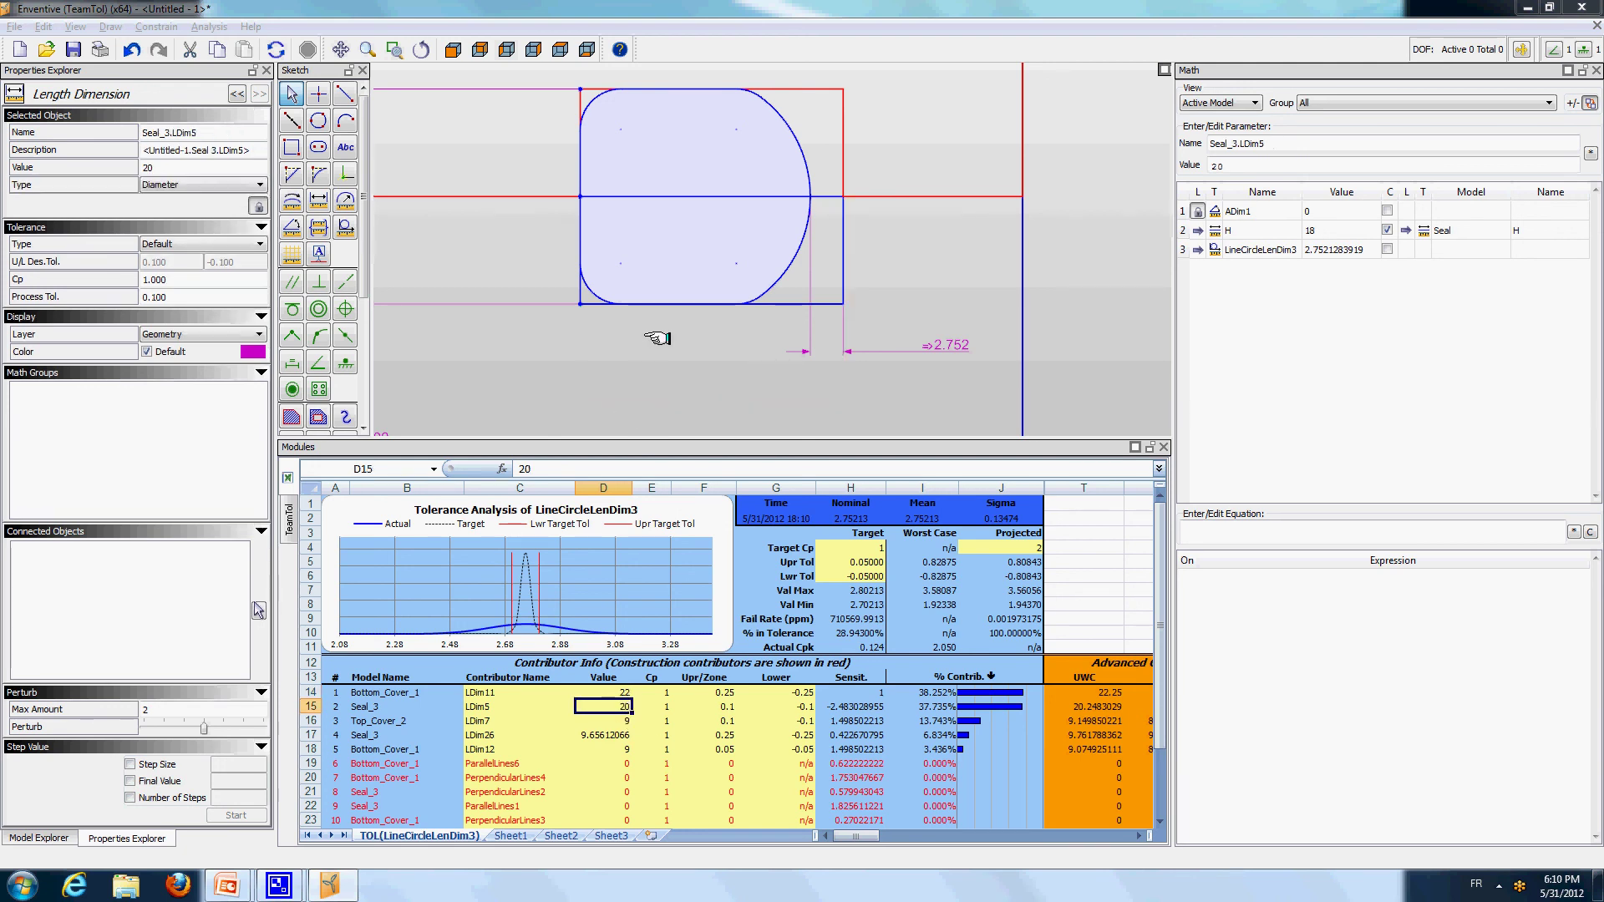
{"action": "left_click", "coordinate": [667, 349]}
{"action": "scroll", "coordinate": [667, 349], "scroll_direction": "down", "scroll_amount": 5}
{"action": "scroll", "coordinate": [635, 418], "scroll_direction": "up", "scroll_amount": 3}
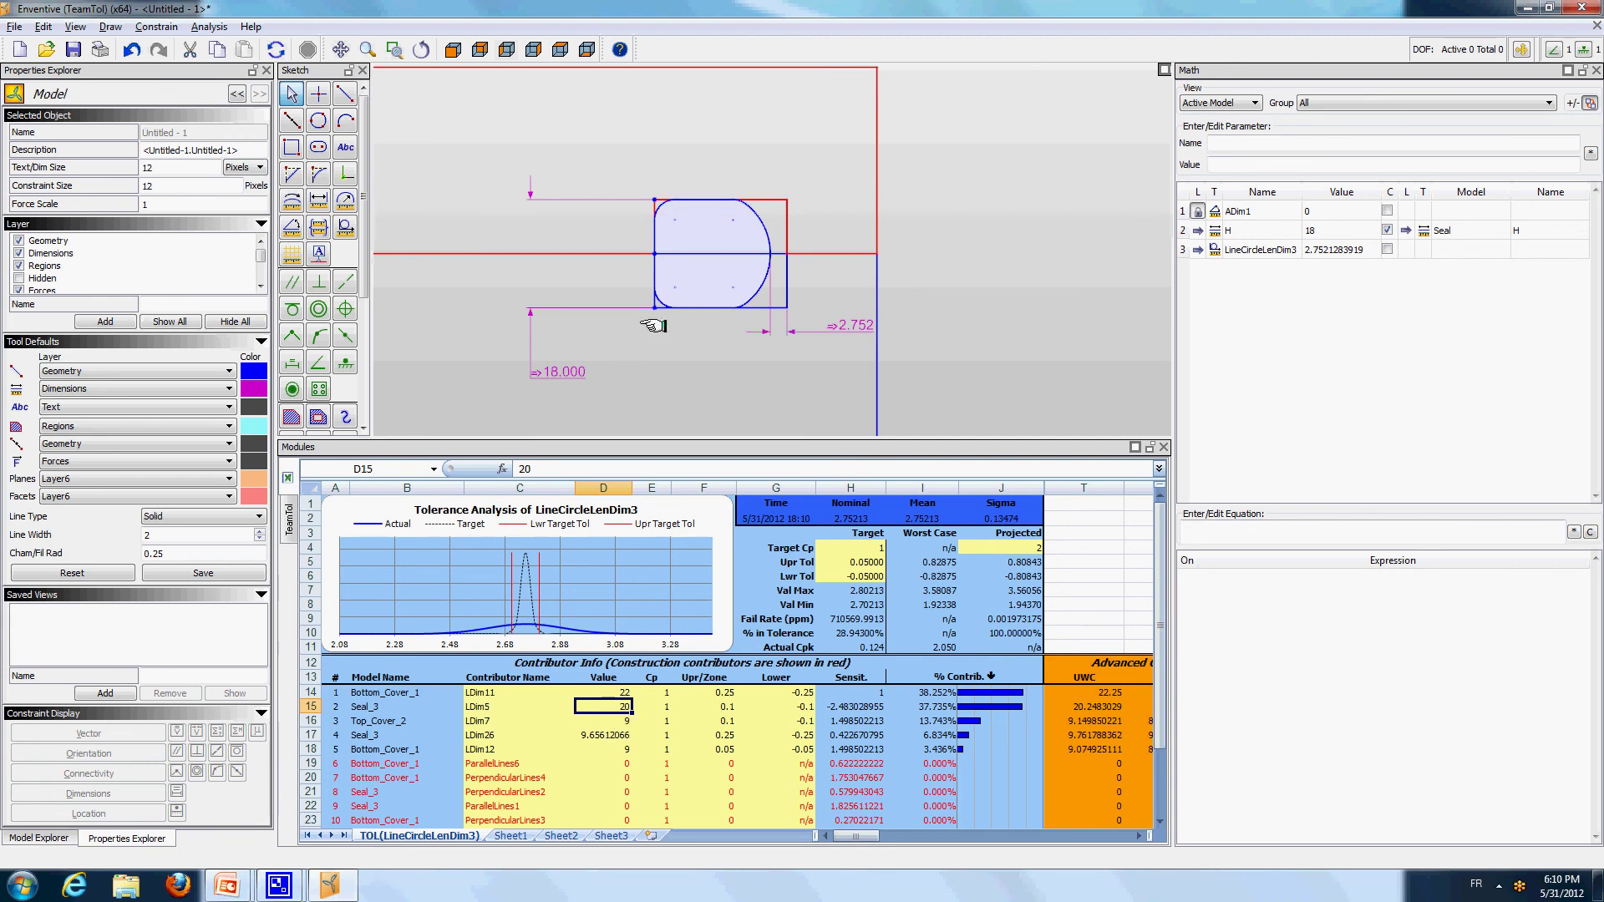
{"action": "middle_click_drag", "start_coordinate": [654, 326], "coordinate": [824, 326]}
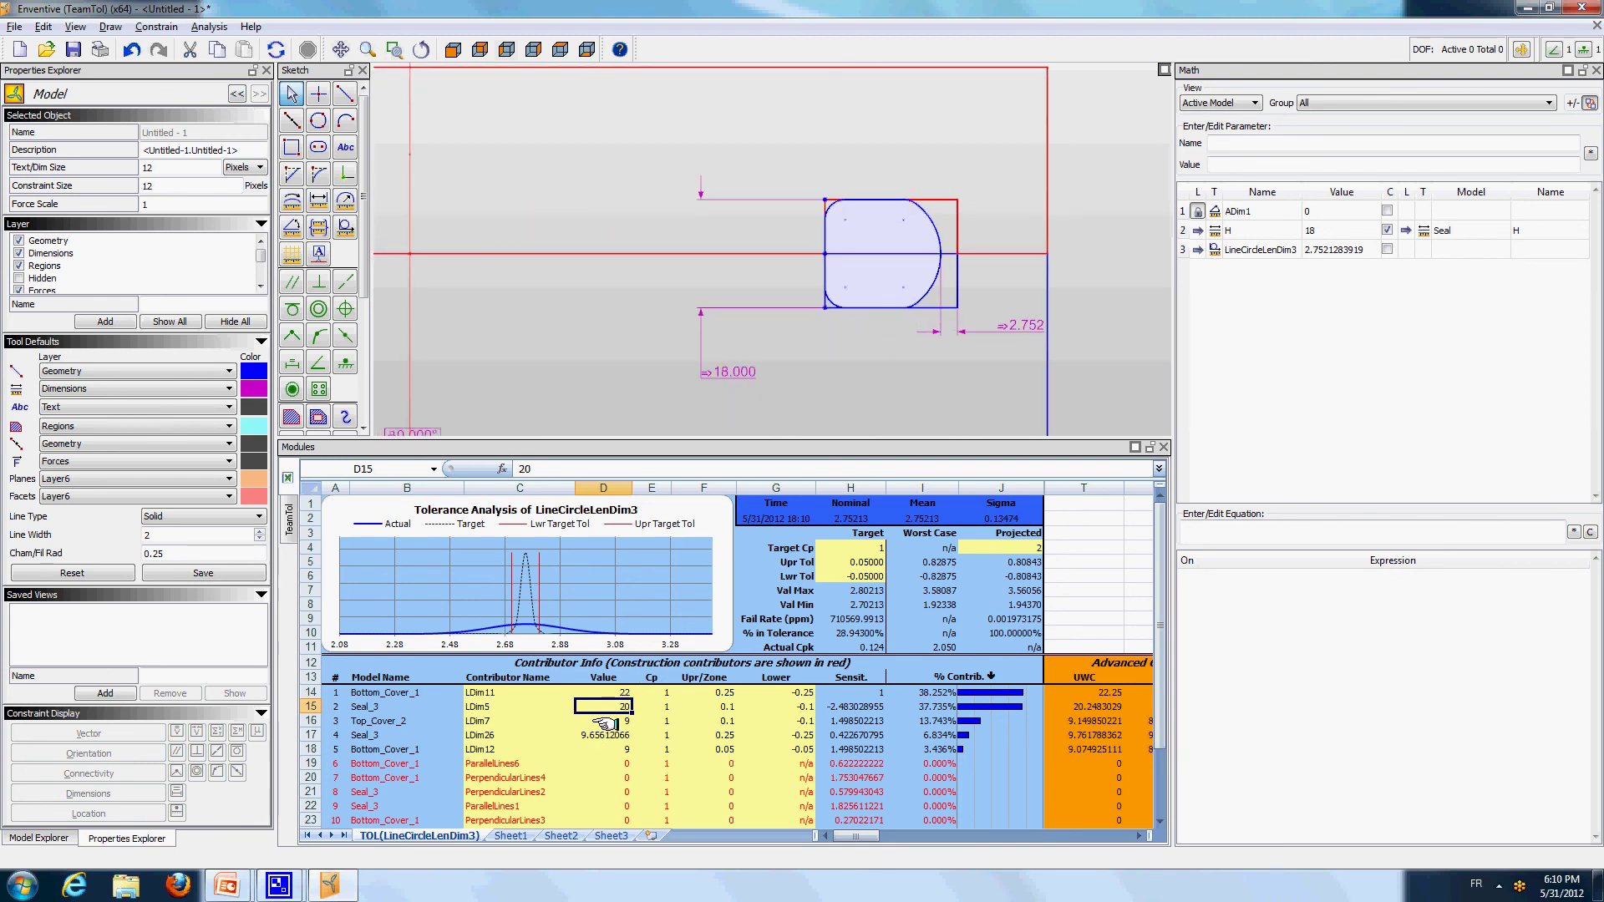
{"action": "left_click", "coordinate": [603, 709]}
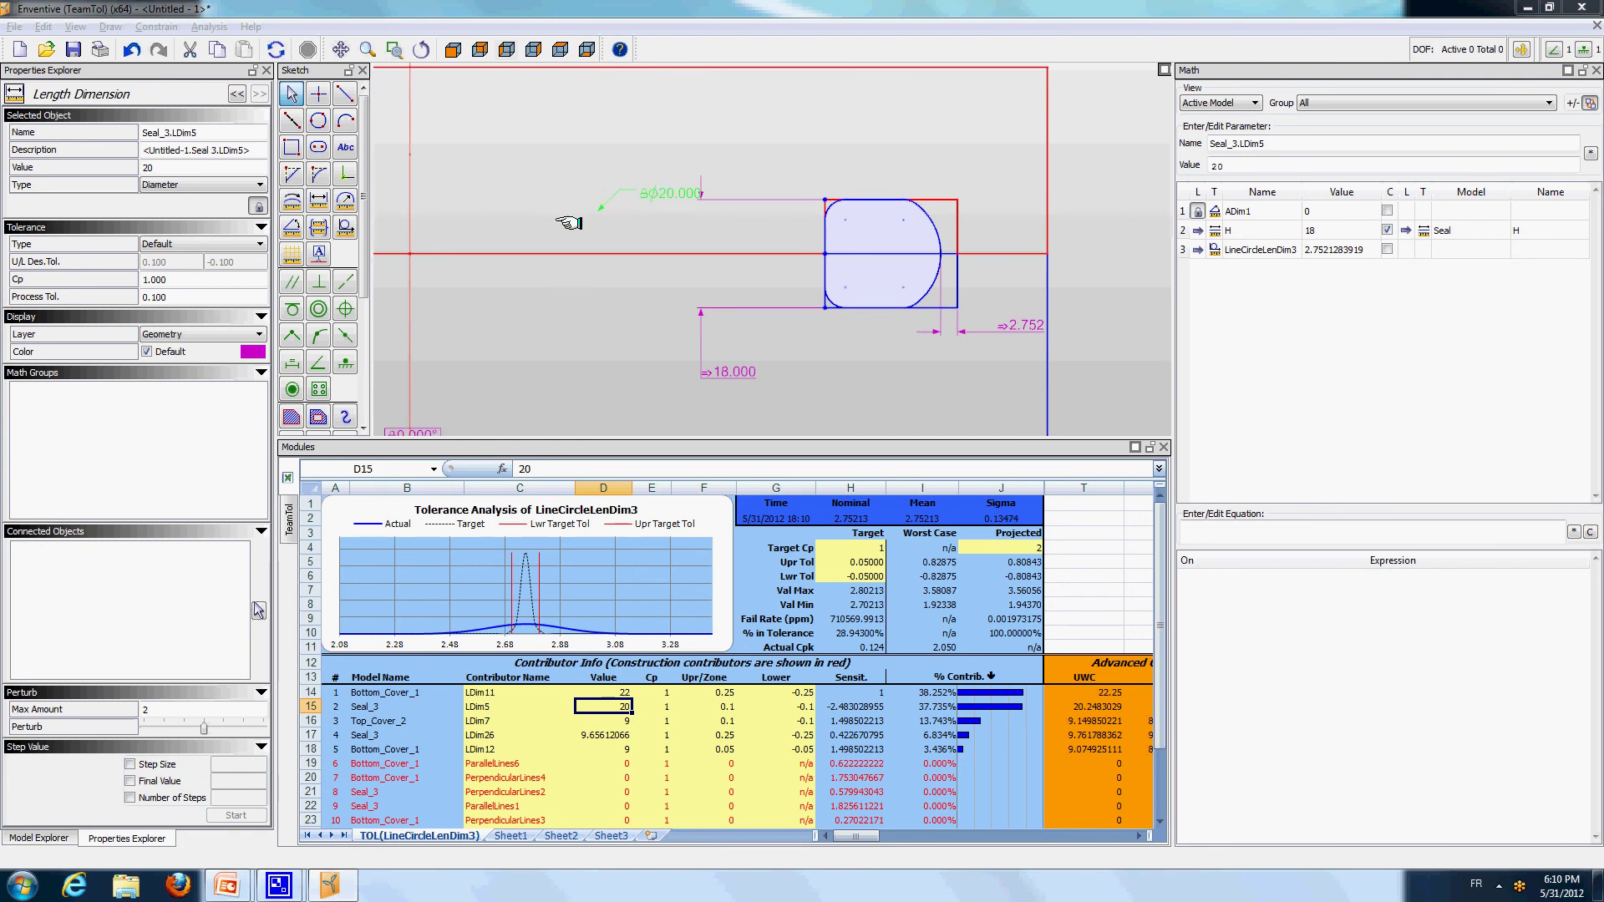
{"action": "left_click", "coordinate": [604, 721]}
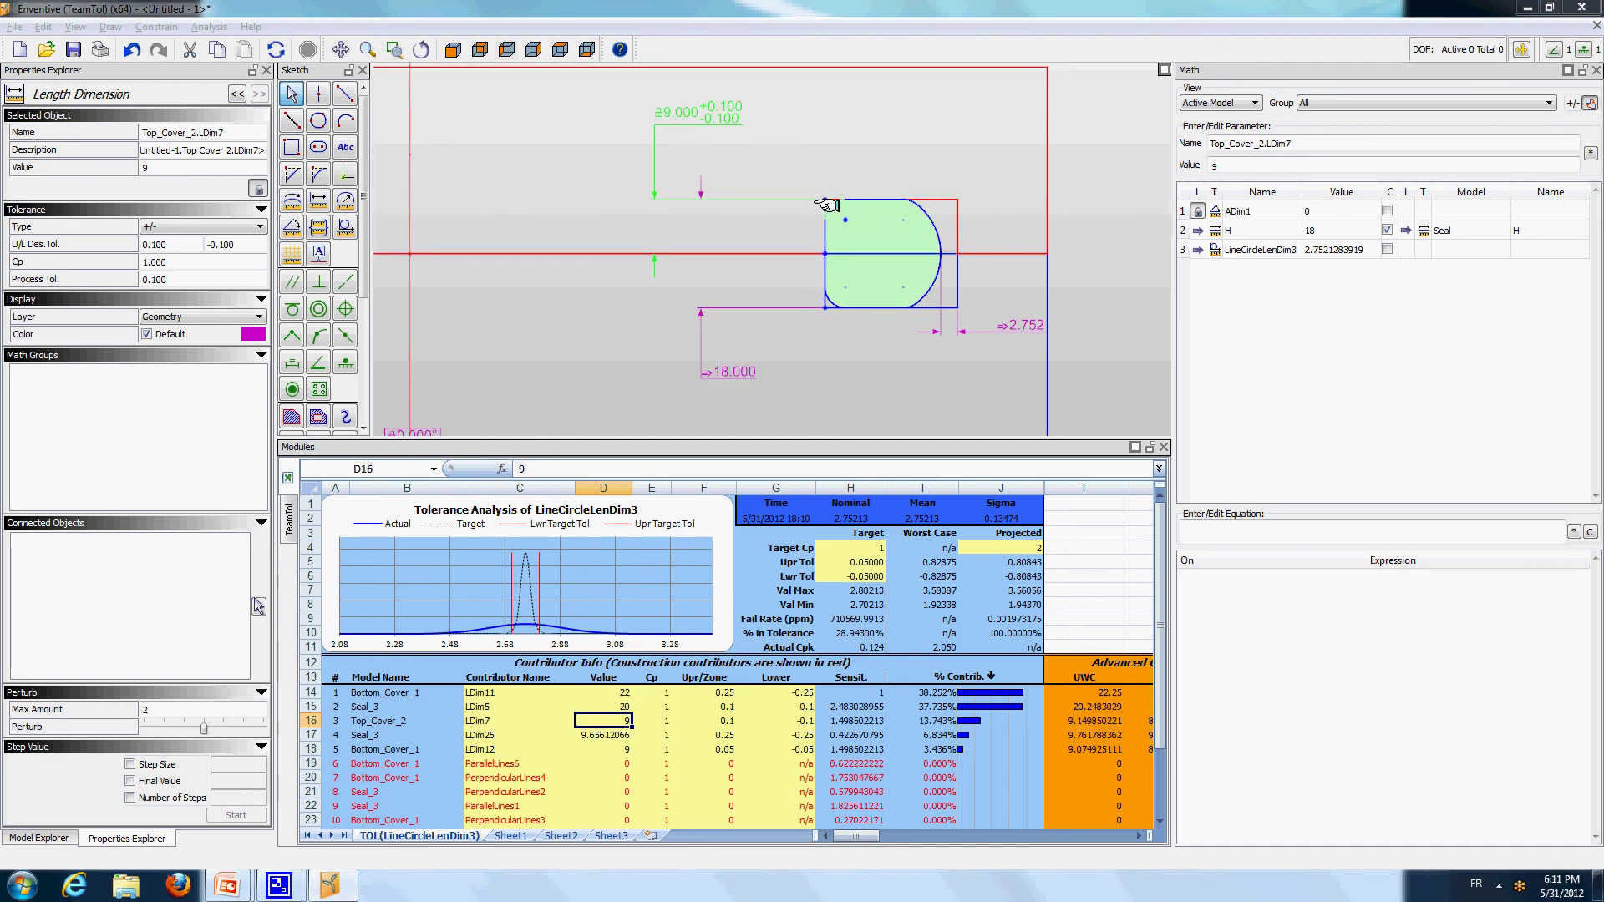
{"action": "left_click", "coordinate": [617, 735]}
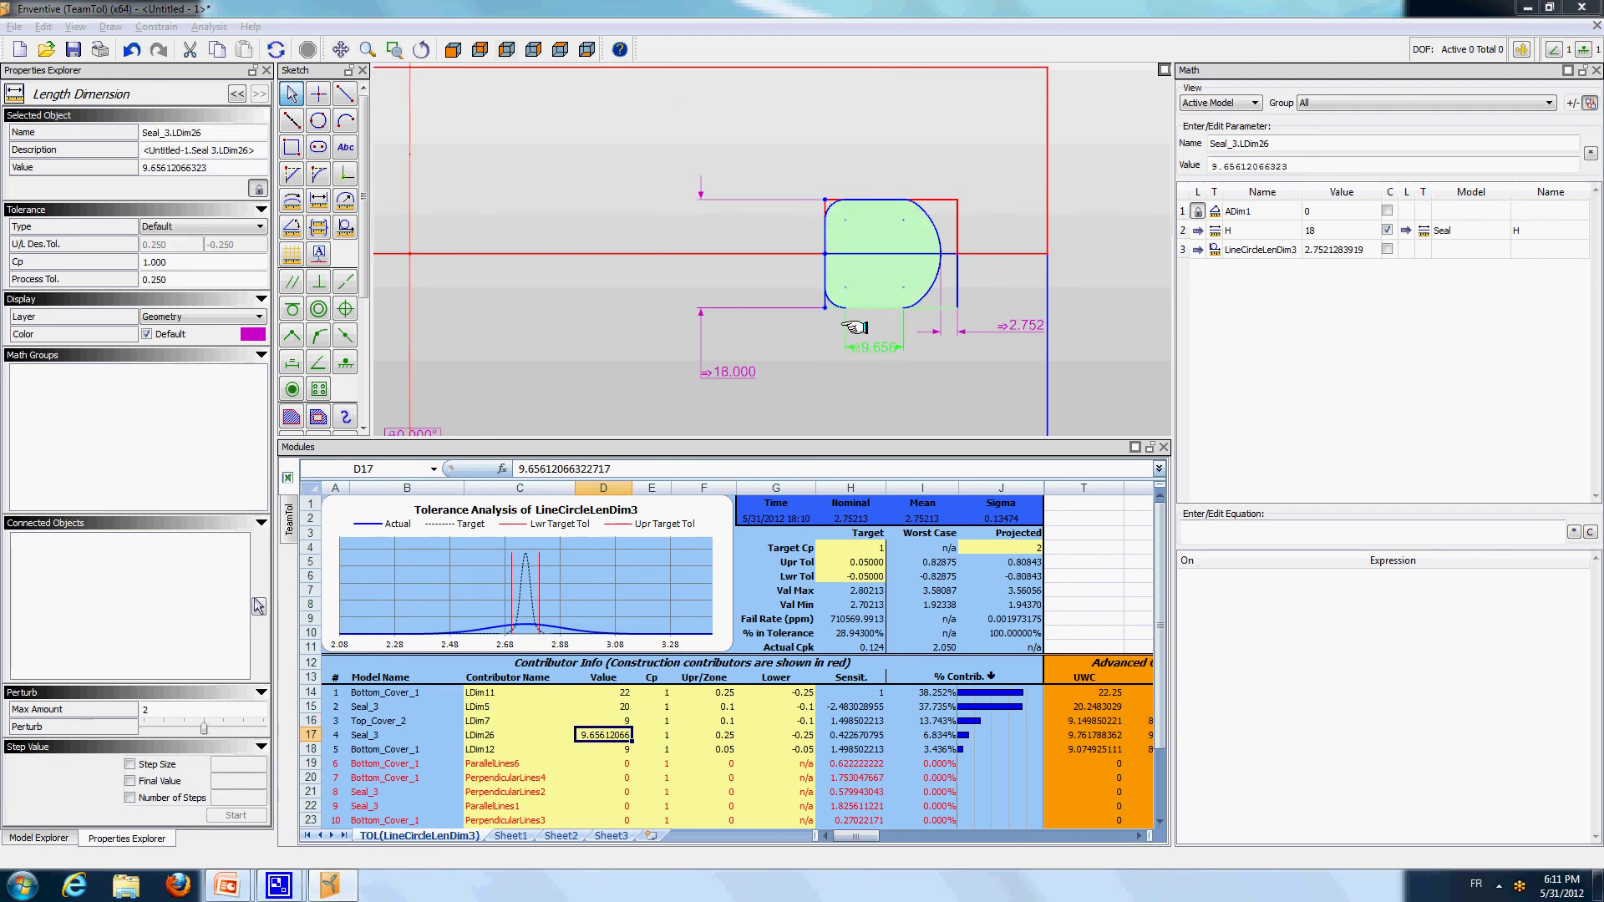
{"action": "left_click", "coordinate": [620, 747]}
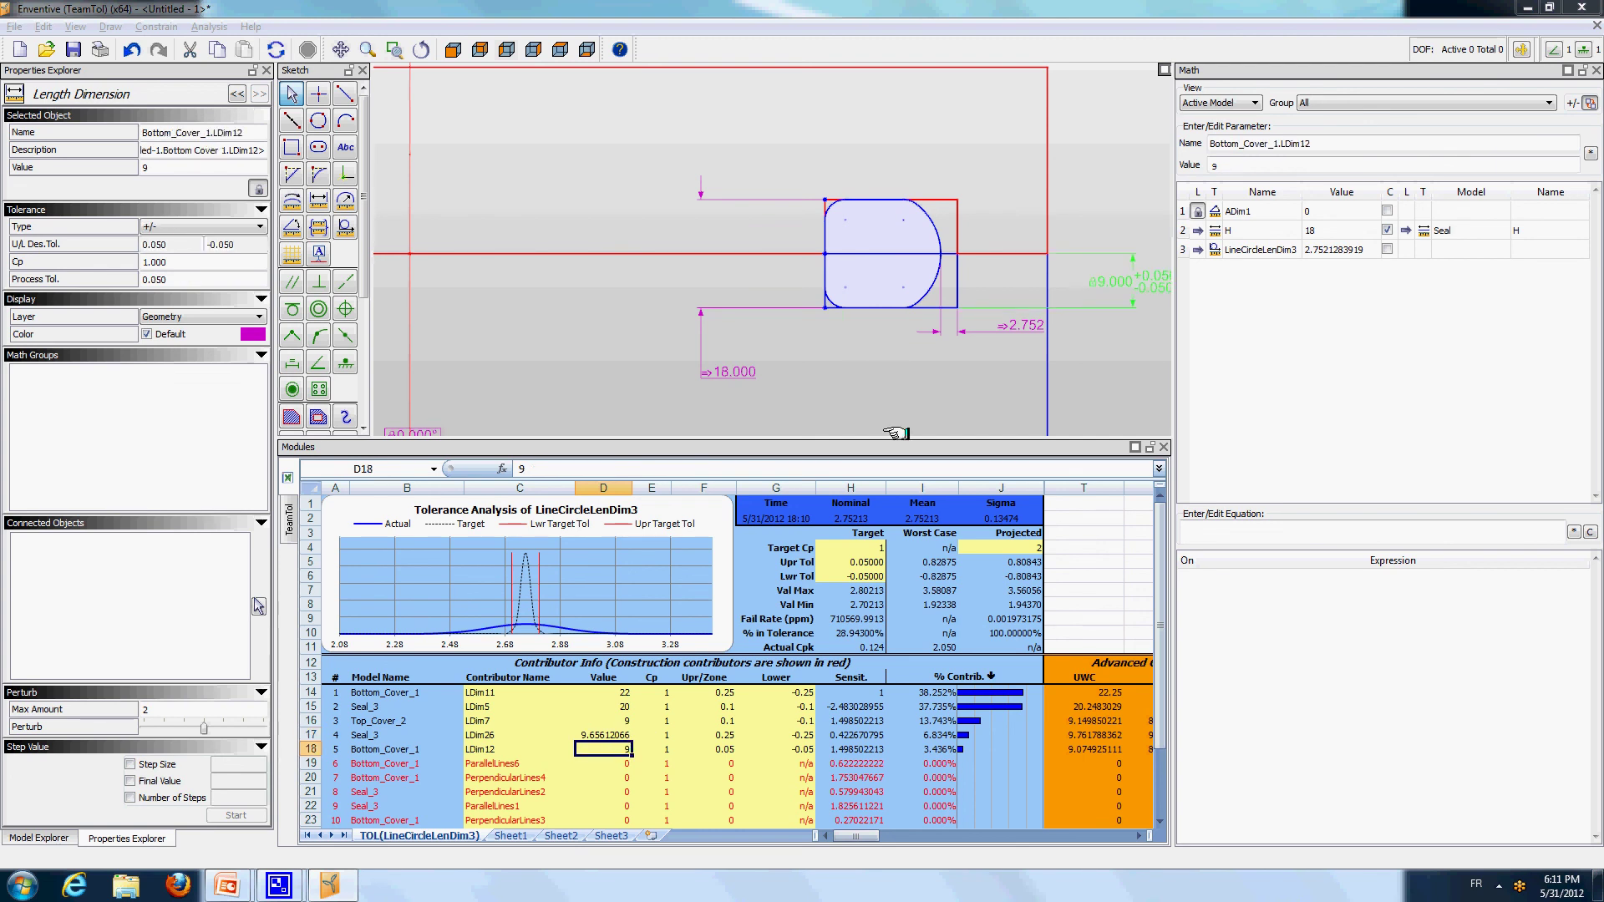